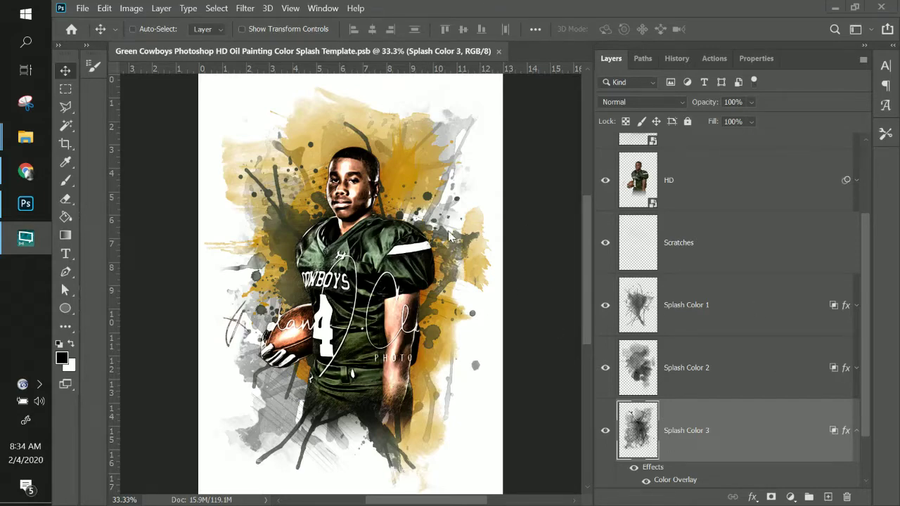
Step: Open the BW Sketch Subject smart object for editing and hide its green football player layer
scroll(672, 228, "up", 3)
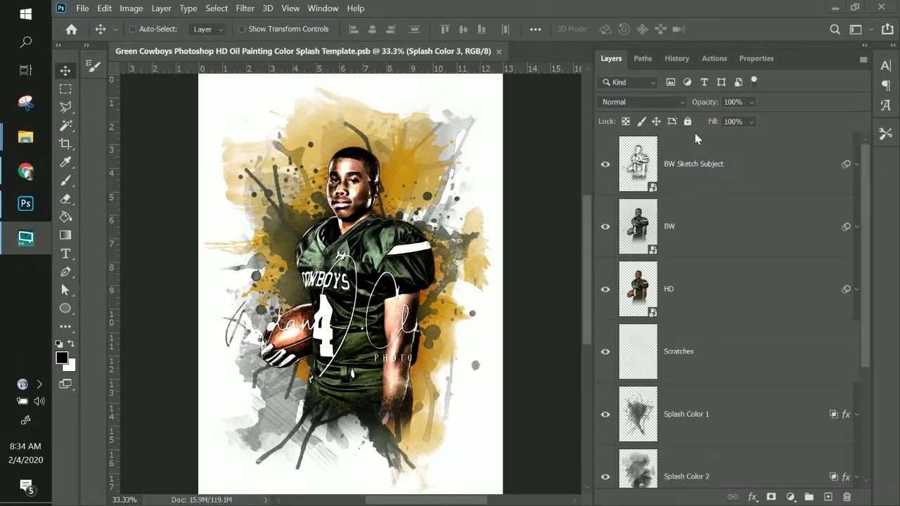
left_click(640, 167)
double_click(641, 166)
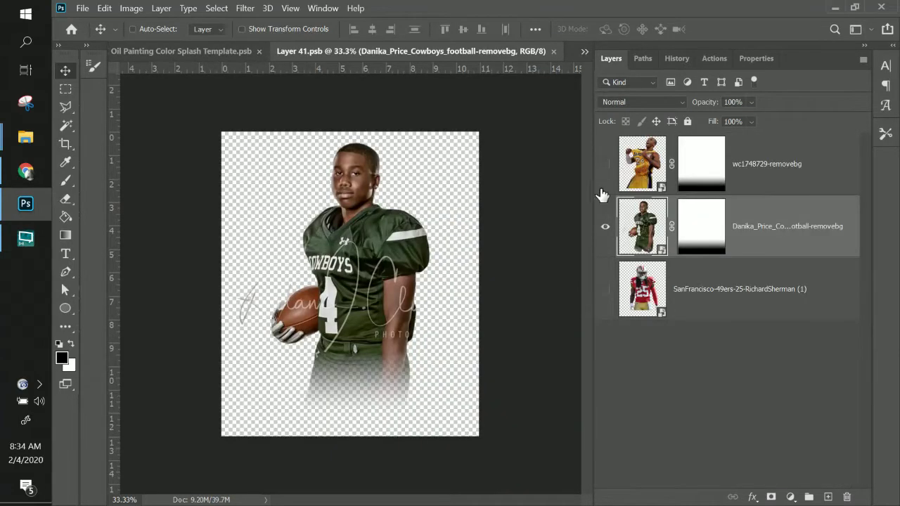
left_click(608, 235)
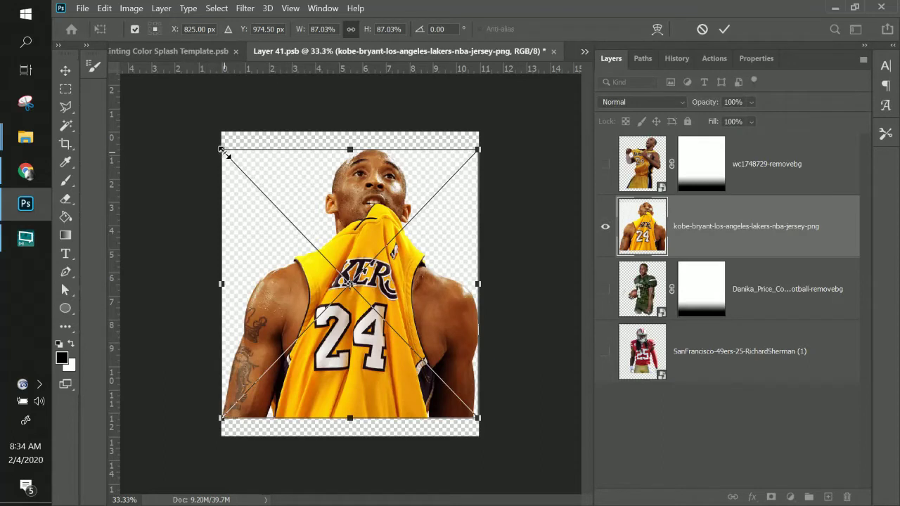
Step: Place the Kobe Bryant Slam Dunk transparent PNG, enlarge it to about 109% and shift it slightly down on the canvas
left_click_drag(221, 149, 233, 162)
key("Escape")
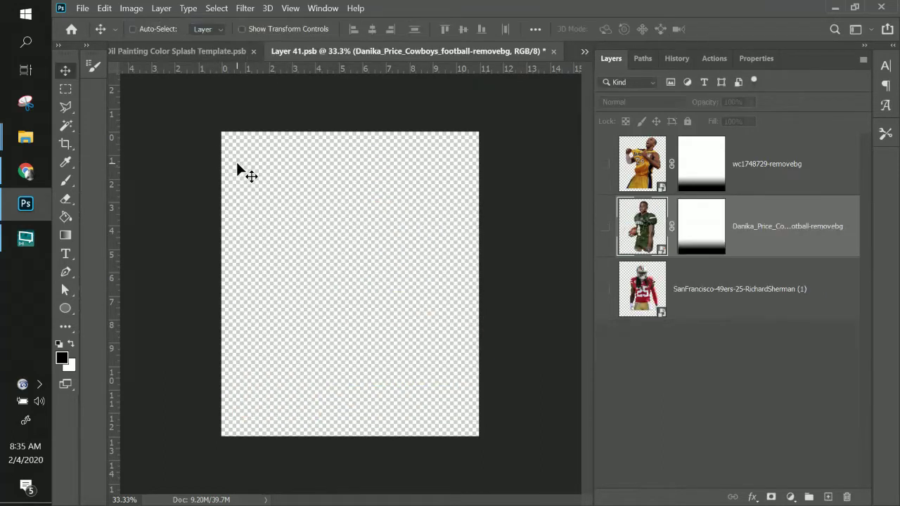
left_click(25, 137)
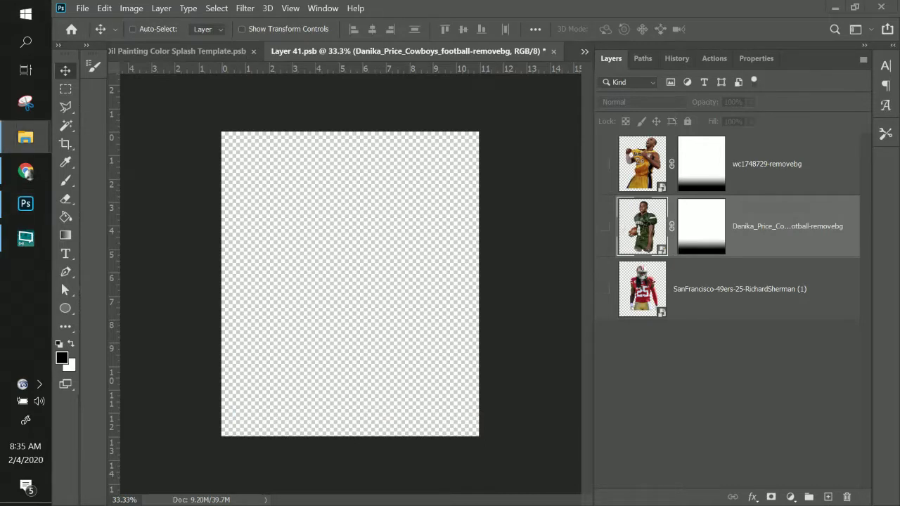
left_click_drag(617, 285, 381, 273)
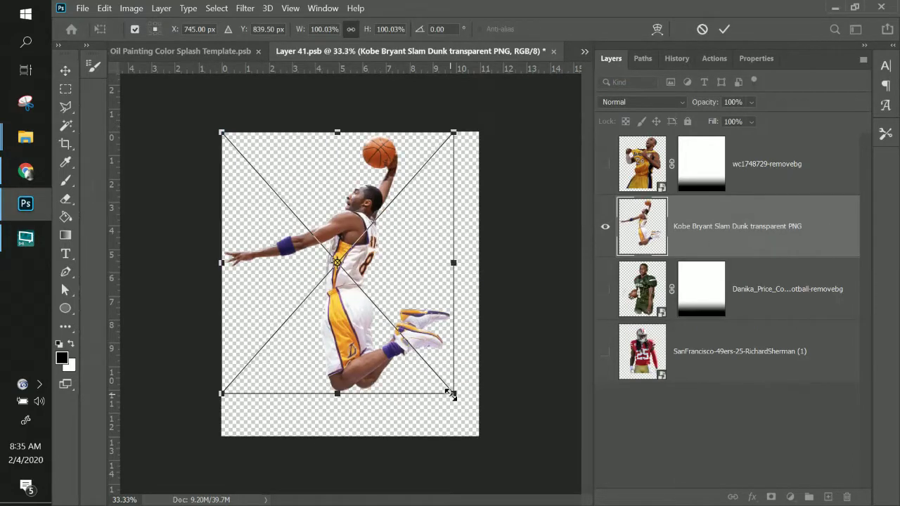
left_click_drag(456, 395, 466, 423)
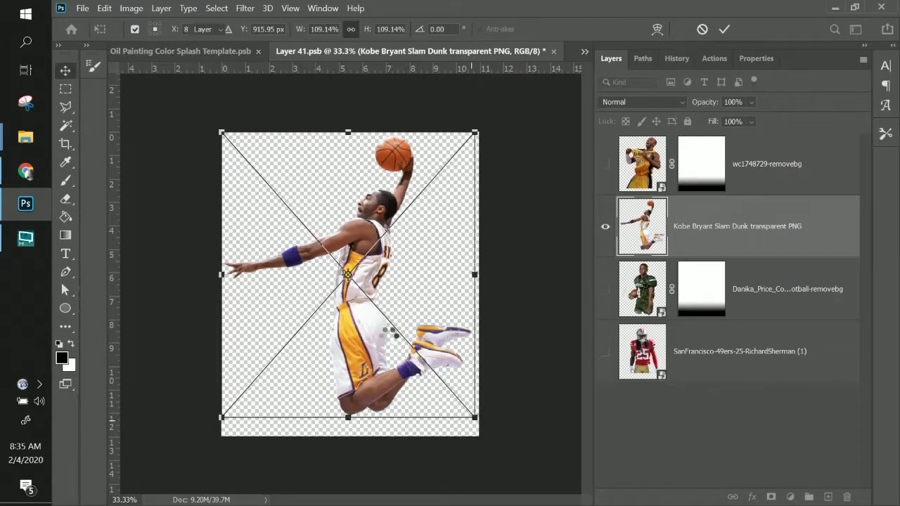
key("Return")
left_click_drag(365, 328, 365, 336)
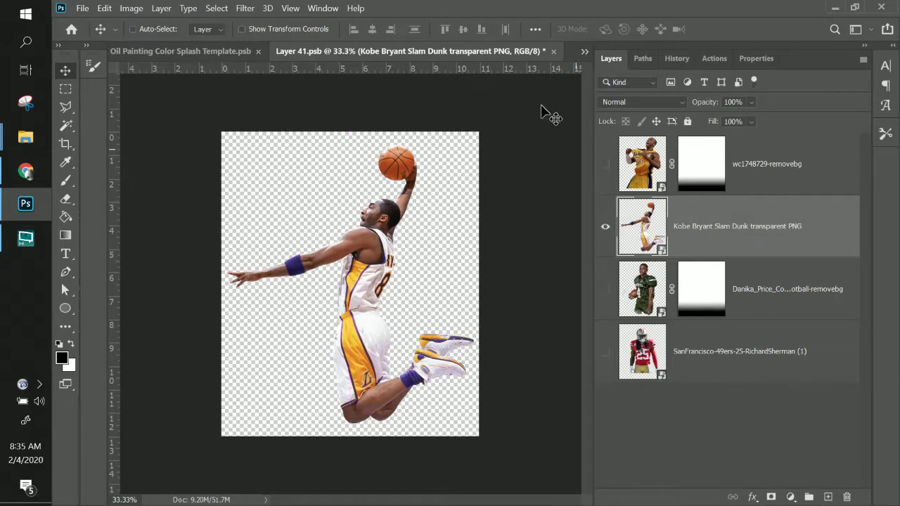
Step: Close the Layer 41.psb smart object with its changes saved and return to the color splash template document
left_click(553, 51)
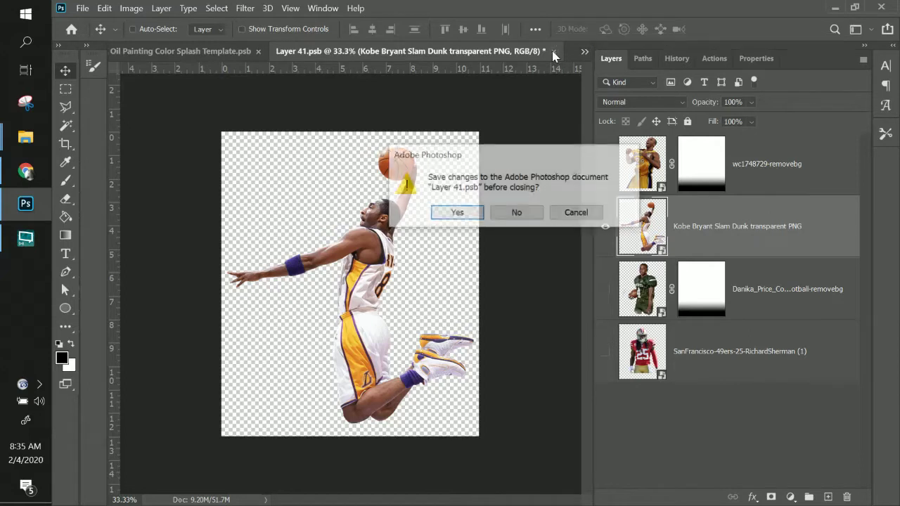
left_click(456, 213)
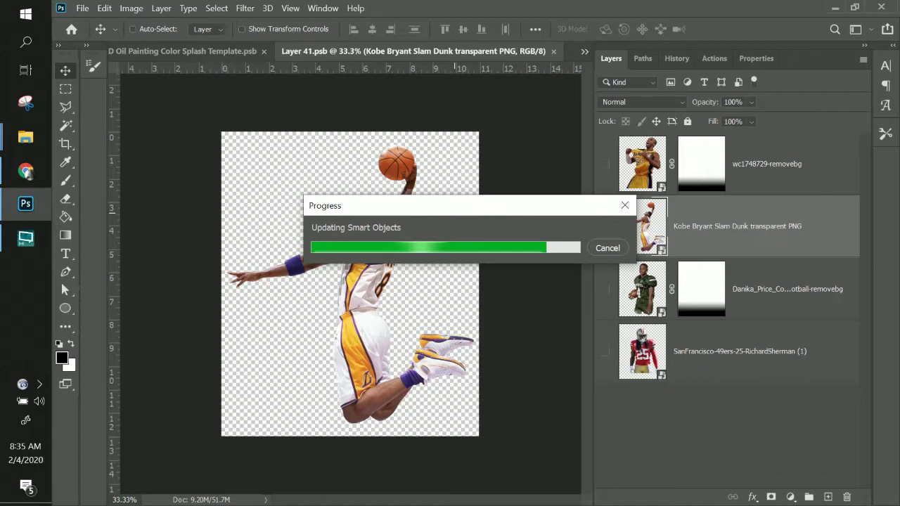
key("alt+Tab")
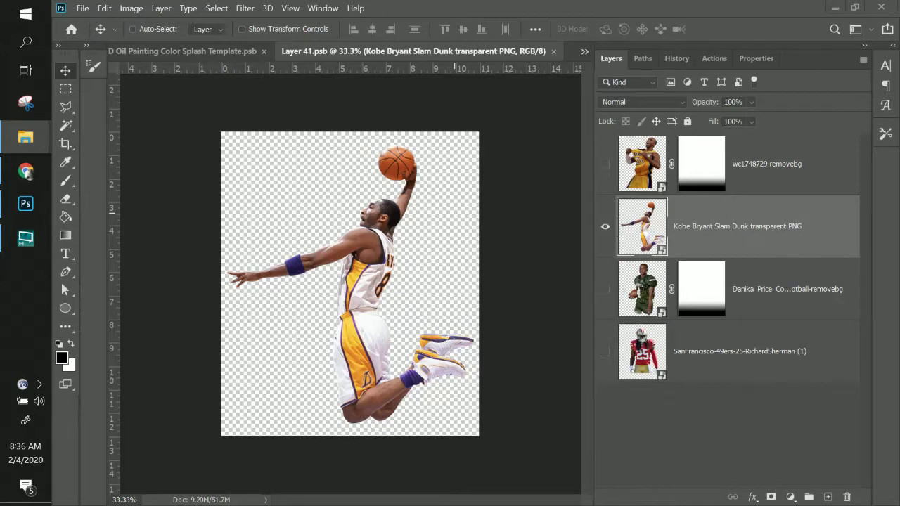
left_click(211, 50)
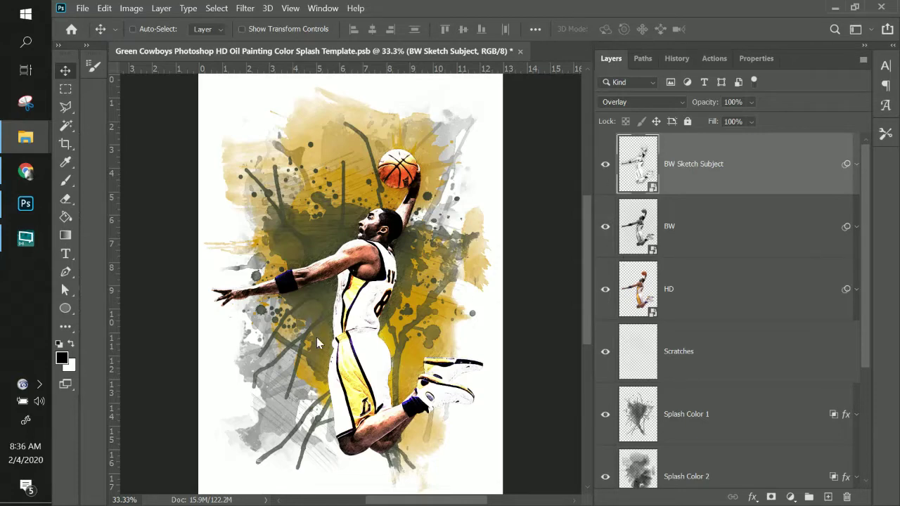
Step: Compare the artwork with and without the BW Sketch Subject layer
left_click(605, 165)
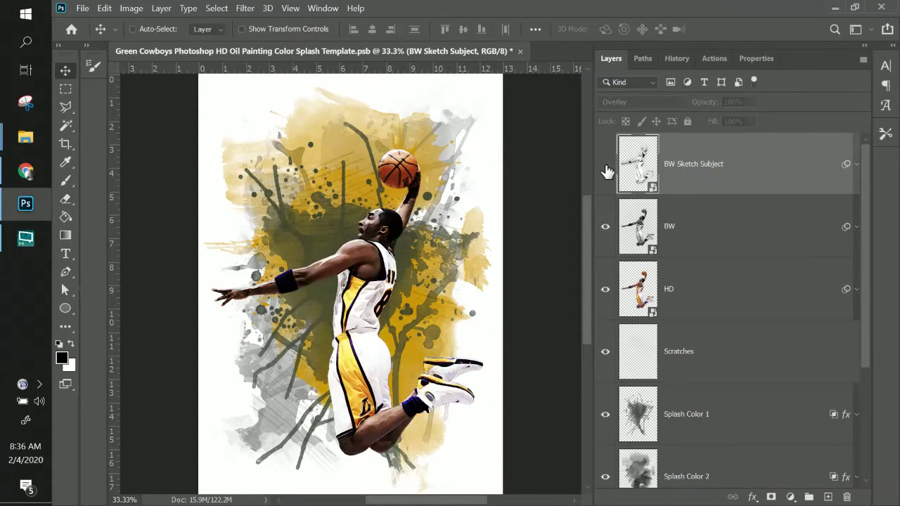
left_click(606, 170)
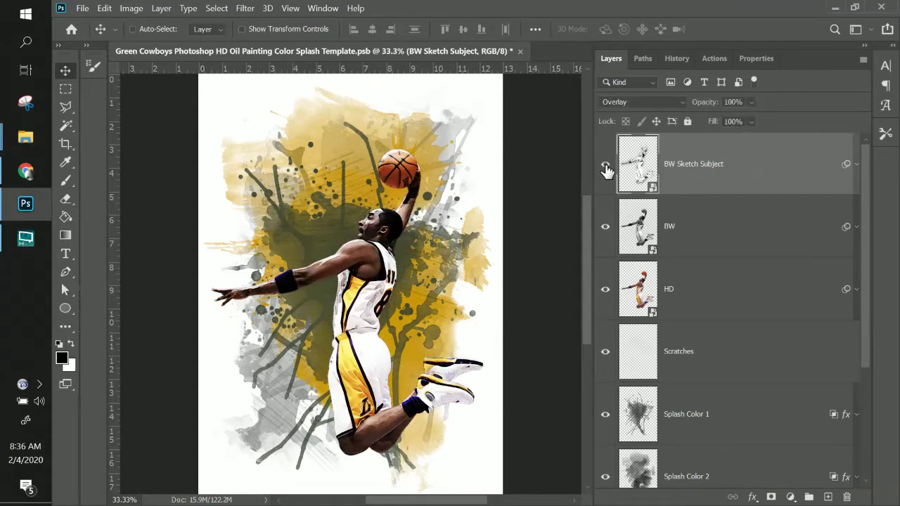
left_click(606, 169)
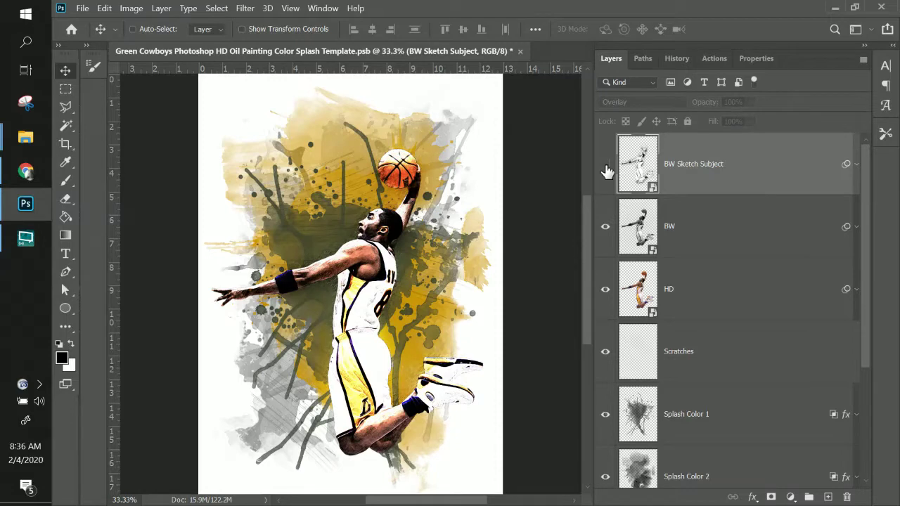
left_click(606, 170)
Step: Hide the BW Sketch Subject layer and compare the subject with the BW layer shown and hidden
left_click(605, 227)
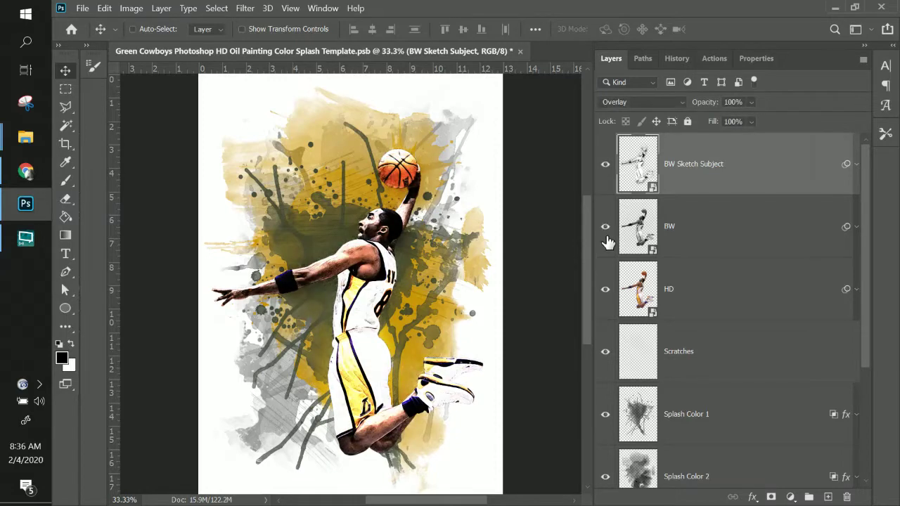
left_click(605, 230)
left_click(606, 169)
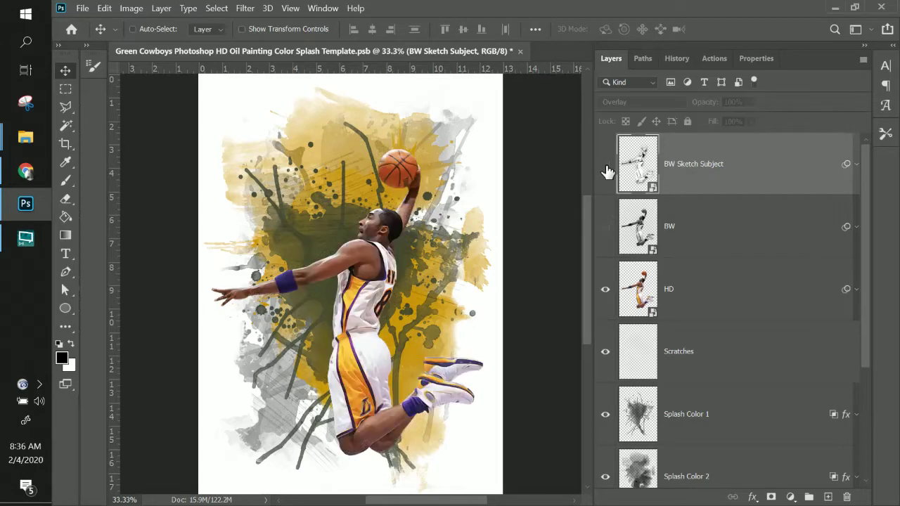
left_click(605, 227)
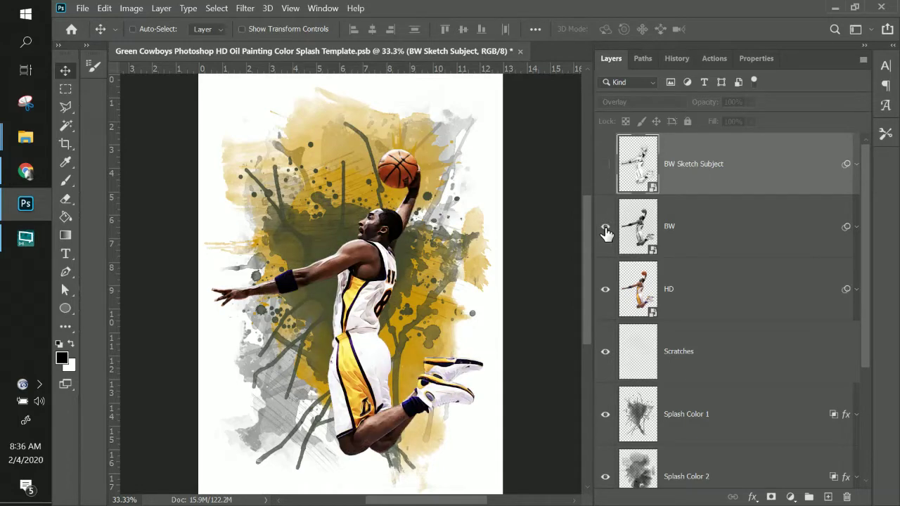
left_click(606, 228)
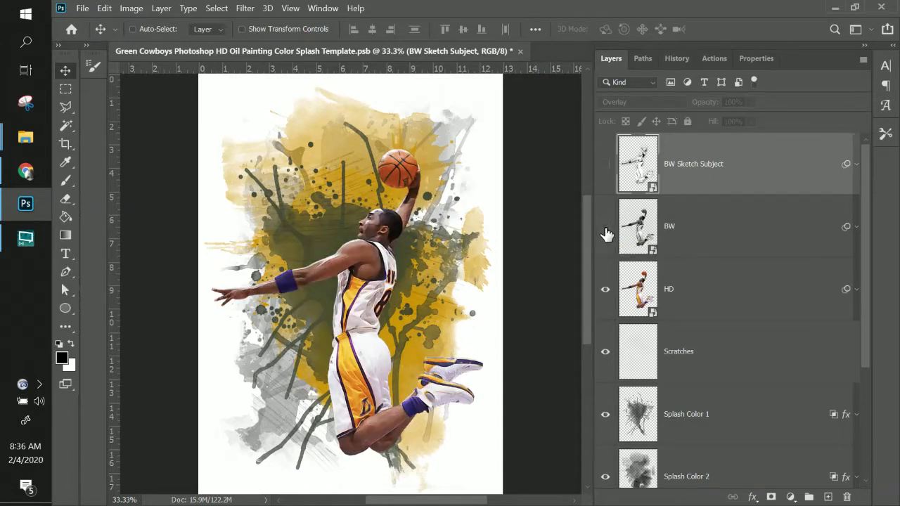
left_click(605, 227)
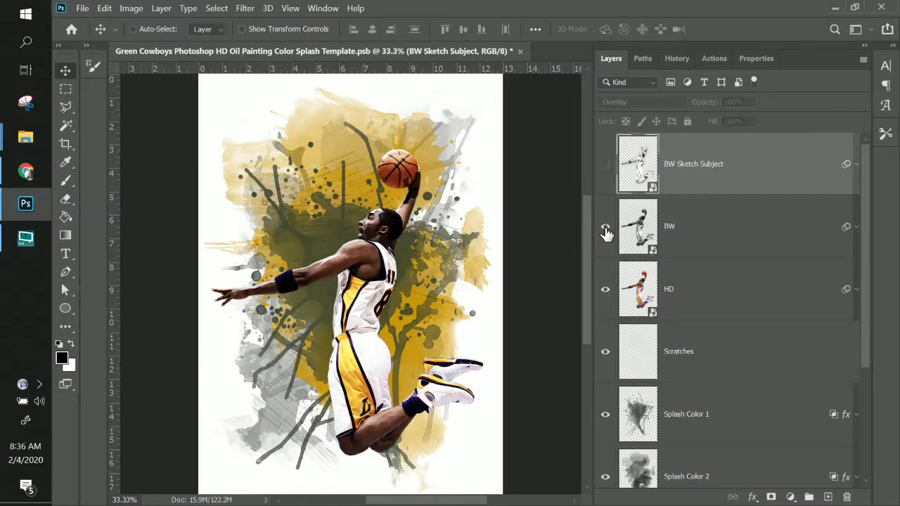
left_click(605, 229)
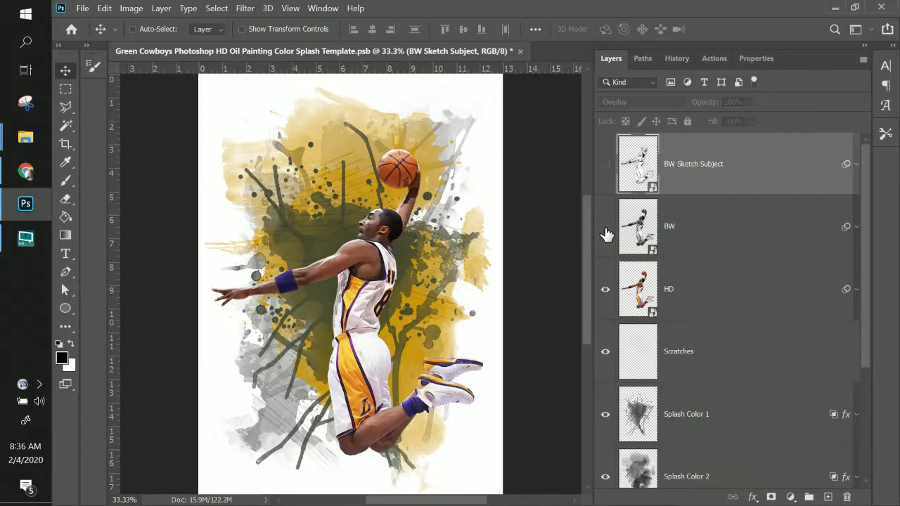
Step: Check the artwork with the HD layer hidden, and make the HD, BW and BW Sketch Subject layers visible again
left_click(604, 294)
left_click(604, 291)
left_click(605, 227)
left_click(605, 166)
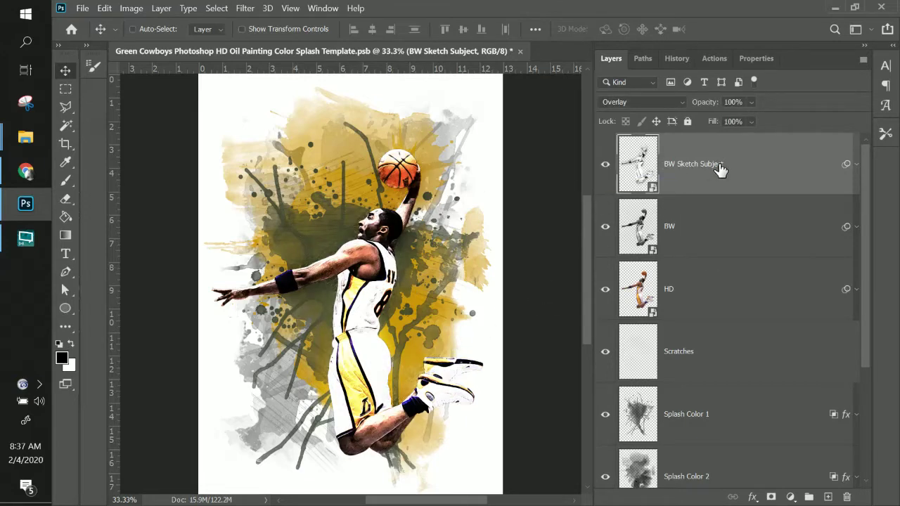
Step: Expand the smart filters of the BW Sketch Subject layer and check the Filter Gallery's blending options
left_click(856, 166)
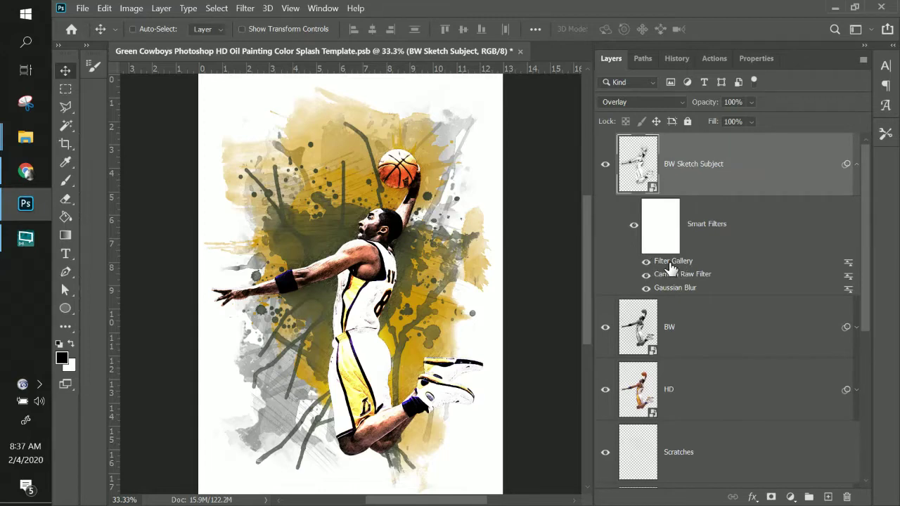
double_click(848, 261)
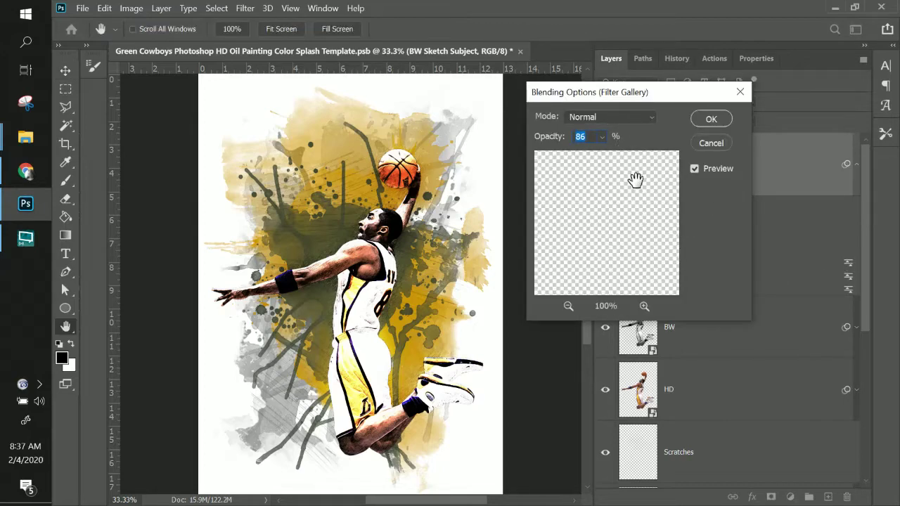
left_click(711, 119)
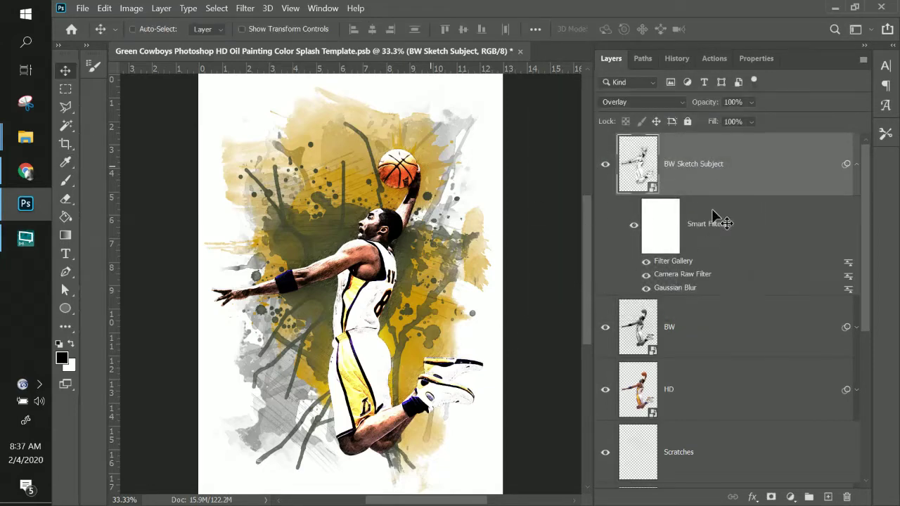
Step: Edit the BW Sketch Subject layer's Graphic Pen filter, setting Stroke Length to 15 and raising the Light/Dark Balance
double_click(670, 262)
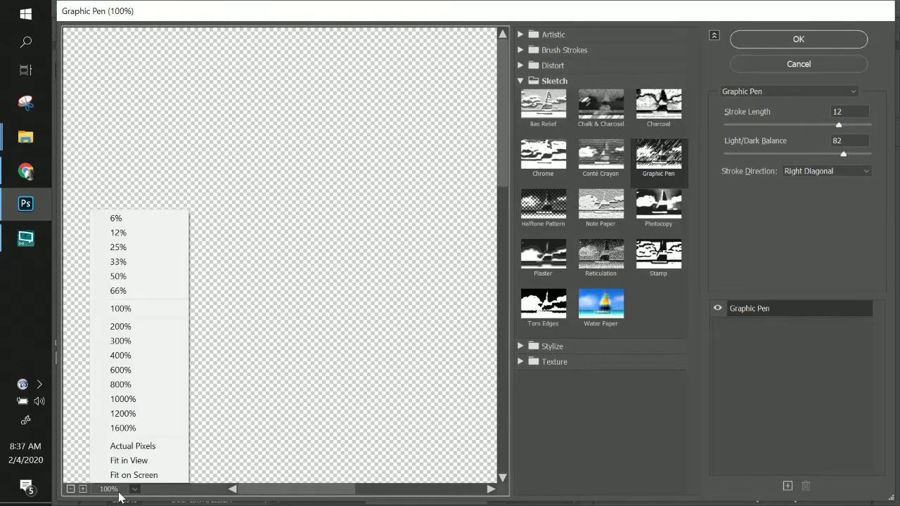
left_click(132, 476)
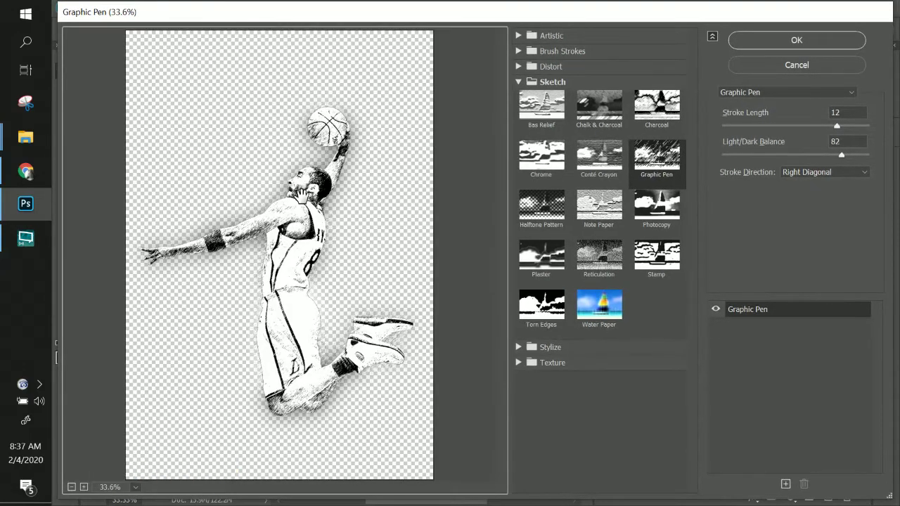
mouse_move(806, 125)
left_mouse_down()
mouse_move(789, 126)
mouse_move(808, 126)
left_mouse_up()
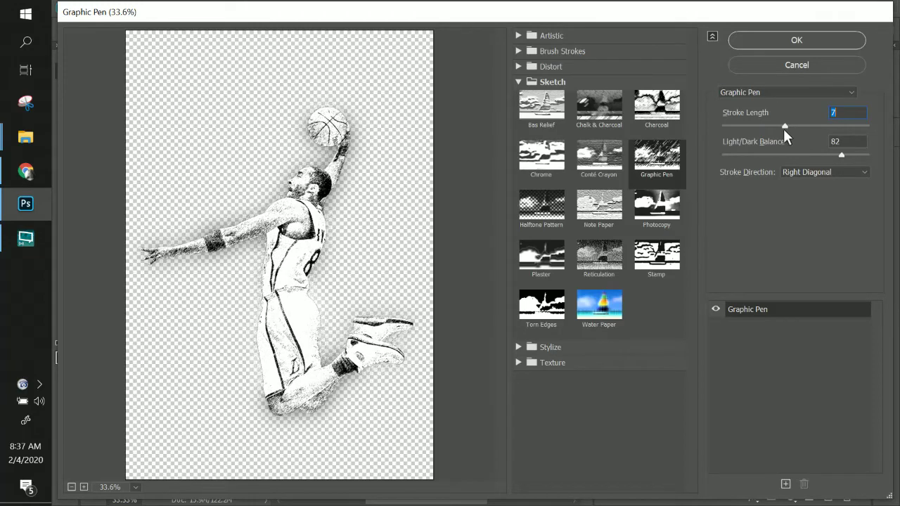
left_click_drag(783, 128, 866, 128)
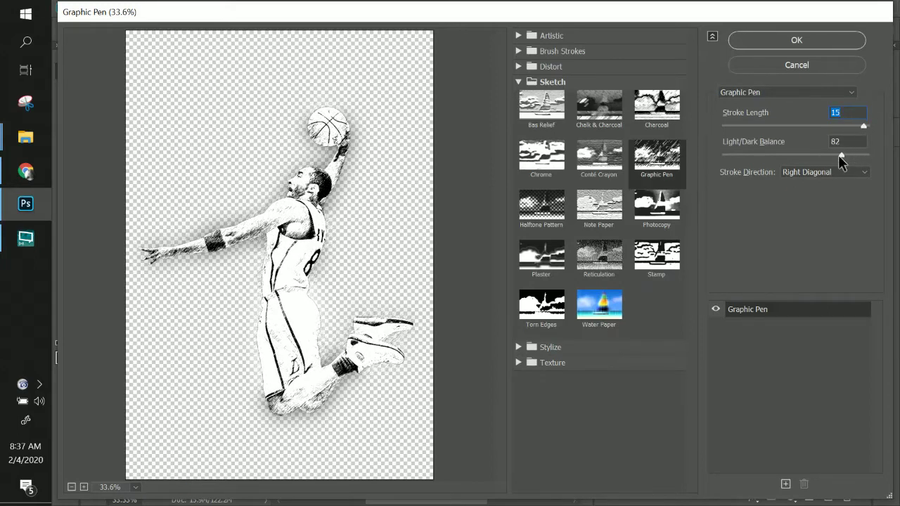
mouse_move(841, 155)
left_mouse_down()
mouse_move(780, 156)
mouse_move(858, 162)
left_mouse_up()
left_click(801, 40)
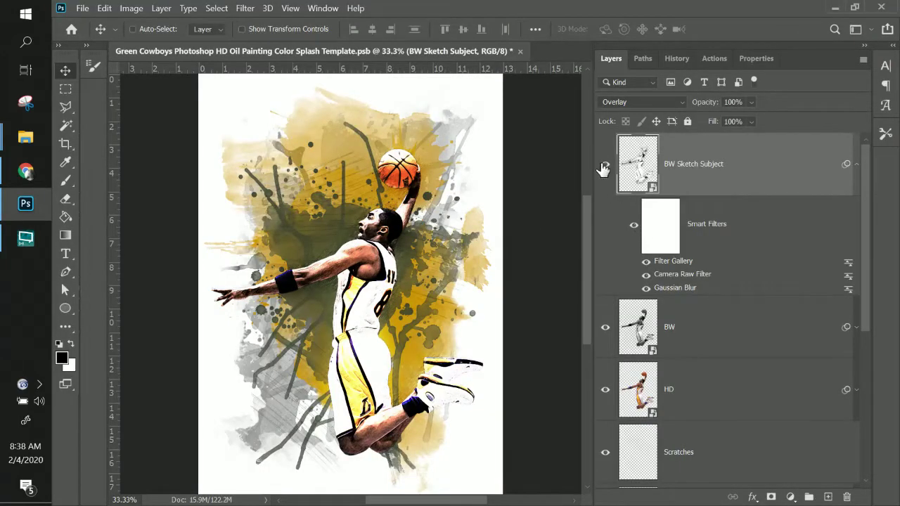
Step: Expand the BW layer's smart filters and compare the artwork with the Oil Paint filter on and off
left_click(685, 337)
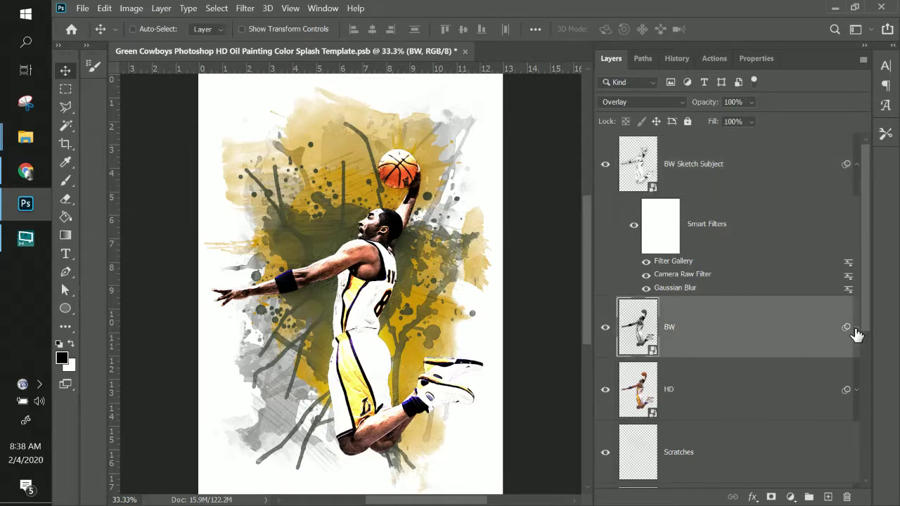
left_click(852, 328)
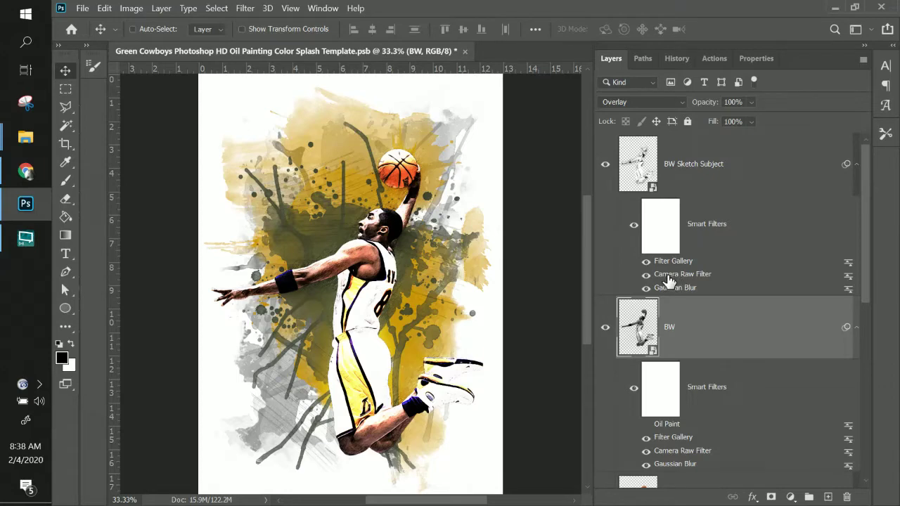
scroll(710, 344, "down", 3)
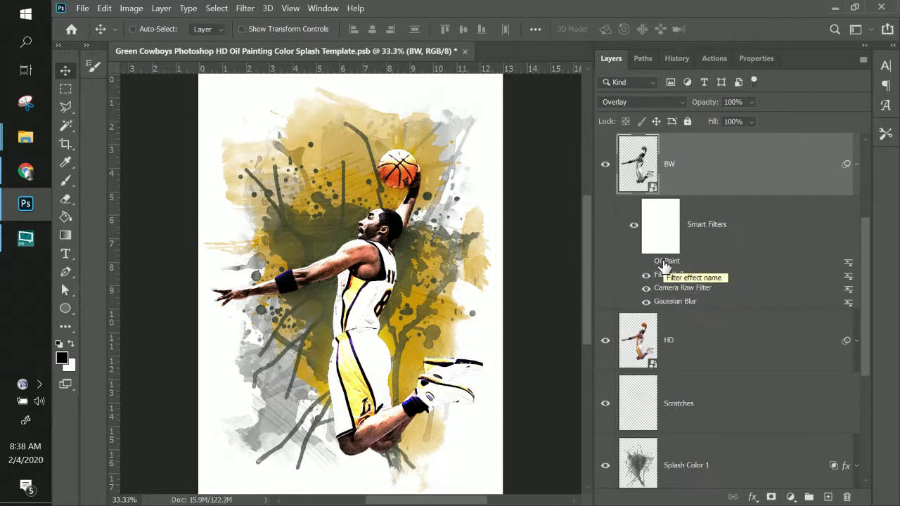
left_click(646, 261)
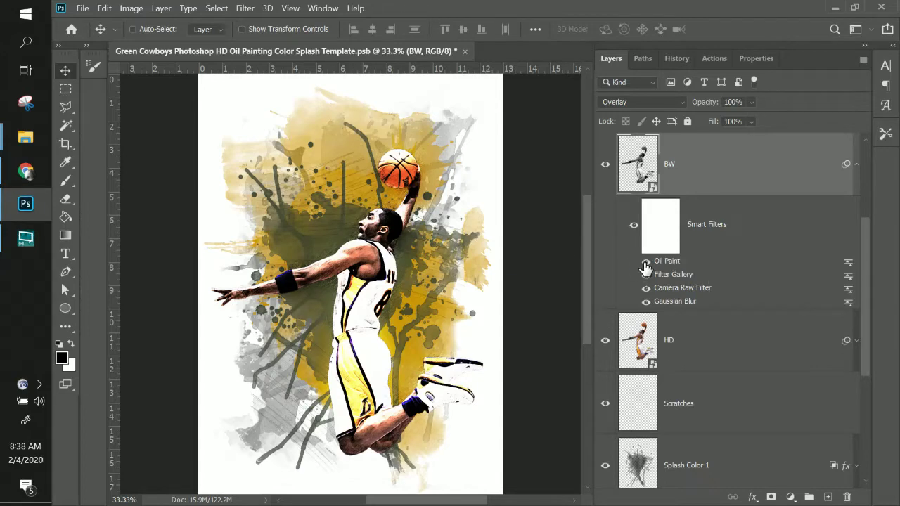
left_click(646, 261)
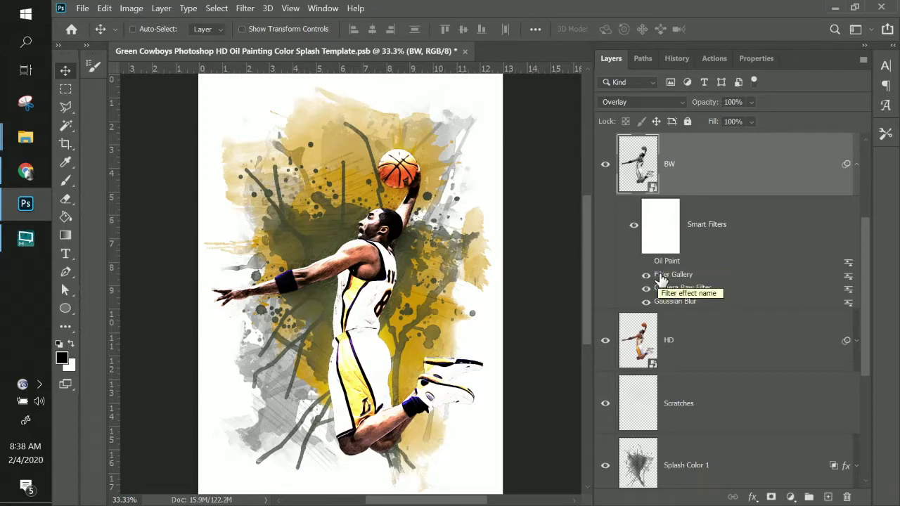
Step: Edit the BW layer's Glowing Edges filter with the preview fitted on screen, setting Edge Width to 3 and Edge Brightness to 14
double_click(660, 275)
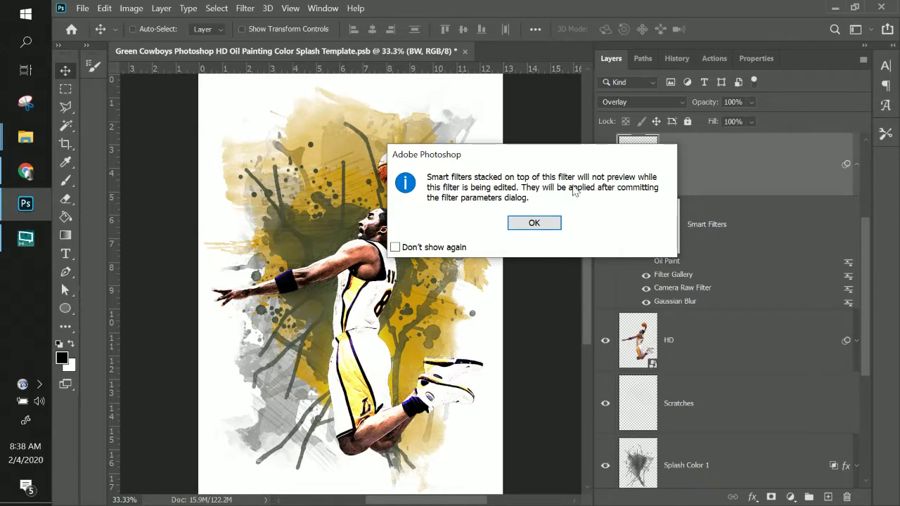
left_click(534, 222)
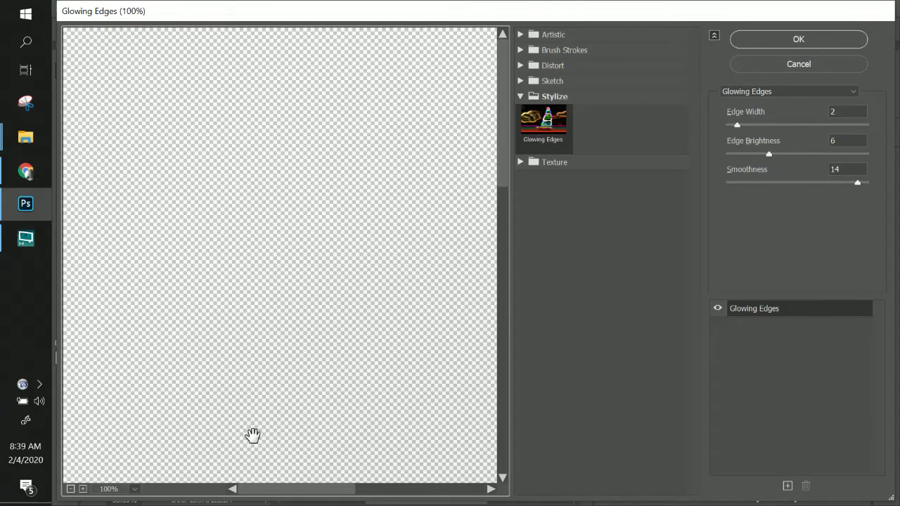
left_click(109, 490)
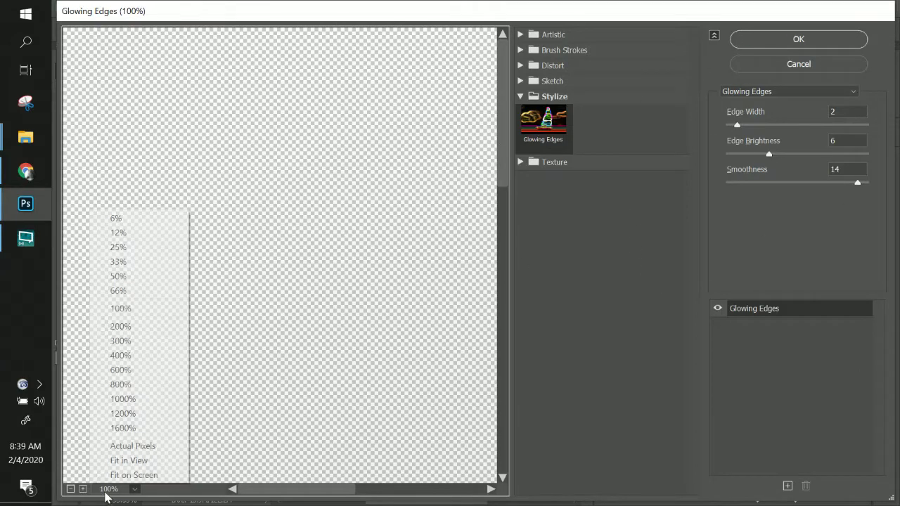
left_click(136, 475)
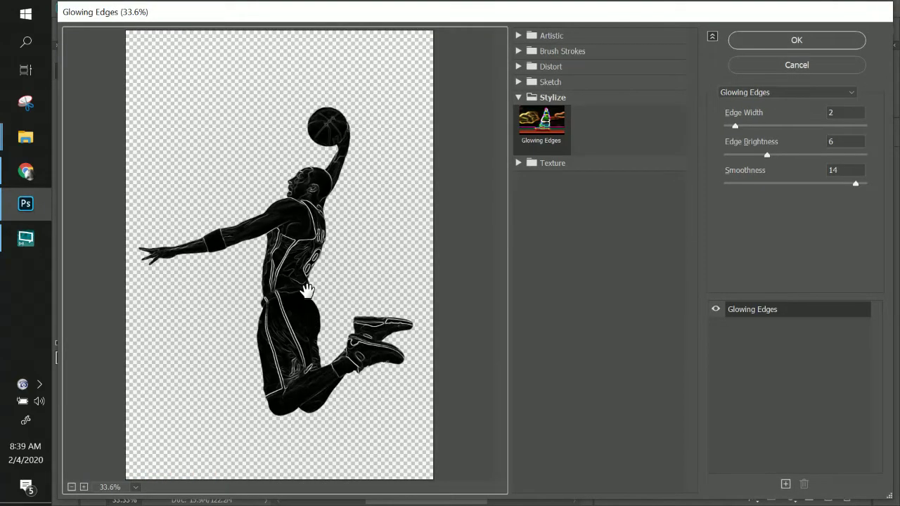
left_click(735, 124)
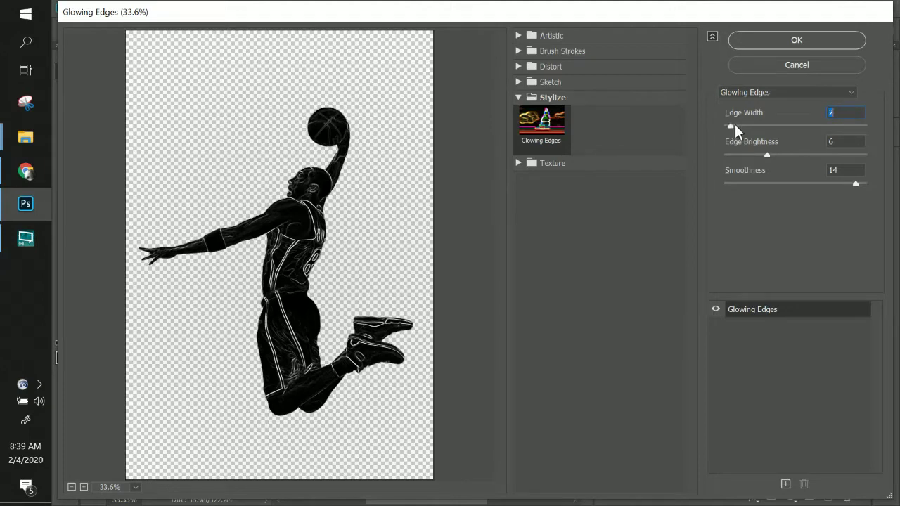
left_click_drag(735, 124, 808, 125)
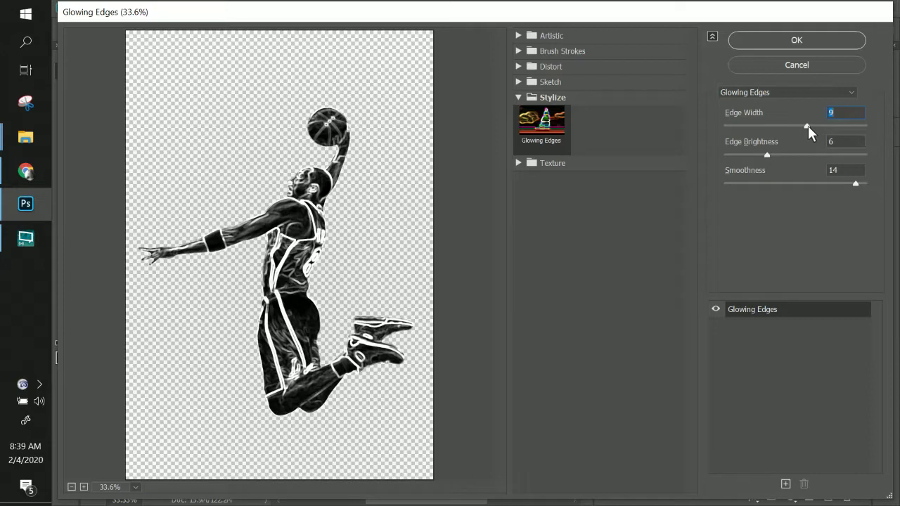
left_click_drag(805, 126, 792, 154)
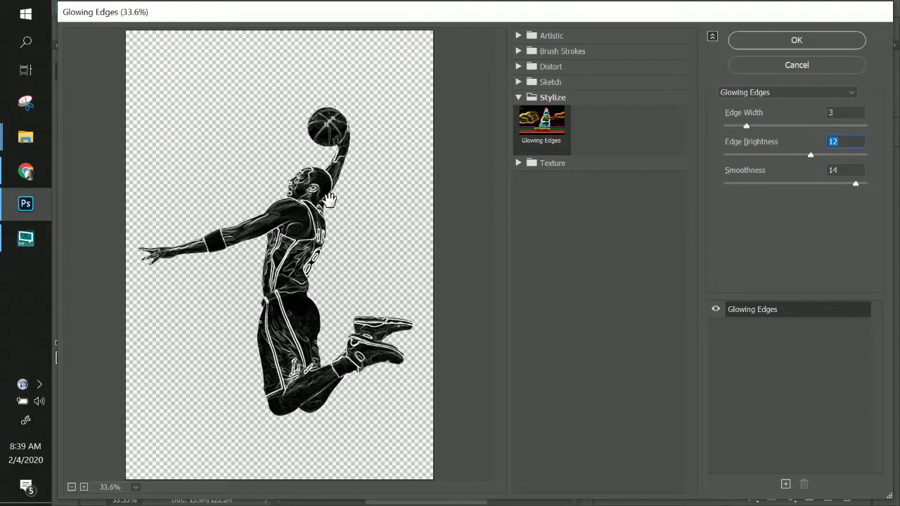
left_click(821, 154)
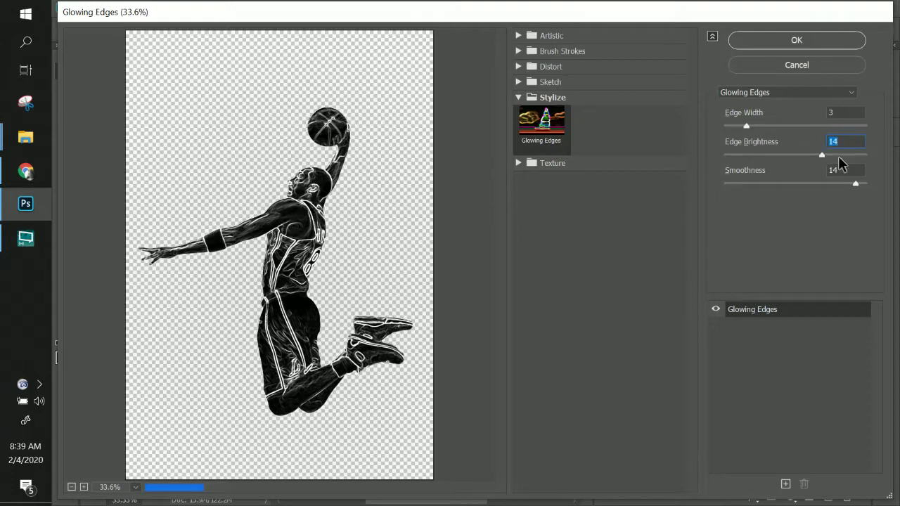
left_click(774, 40)
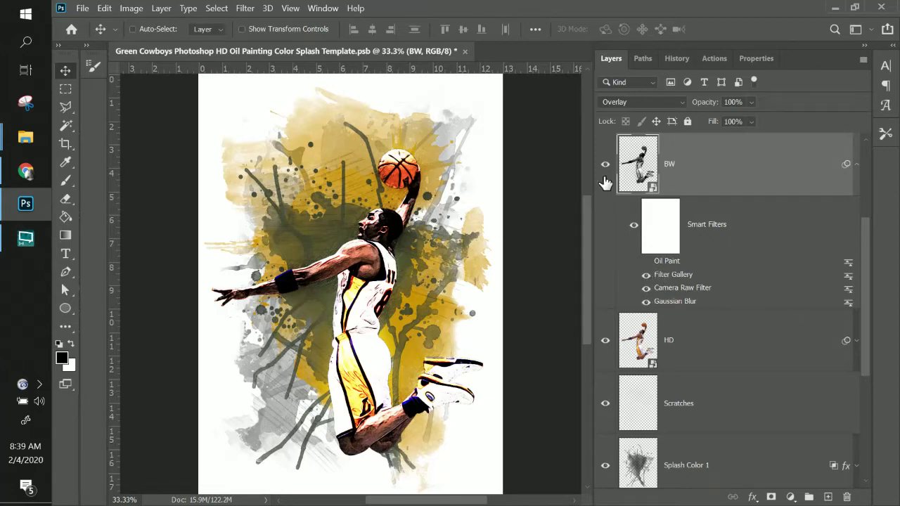
Step: Expand the HD layer's smart filters and hide the BW Sketch Subject, BW and HD layers
scroll(622, 211, "up", 1)
scroll(623, 214, "down", 1)
left_click(855, 343)
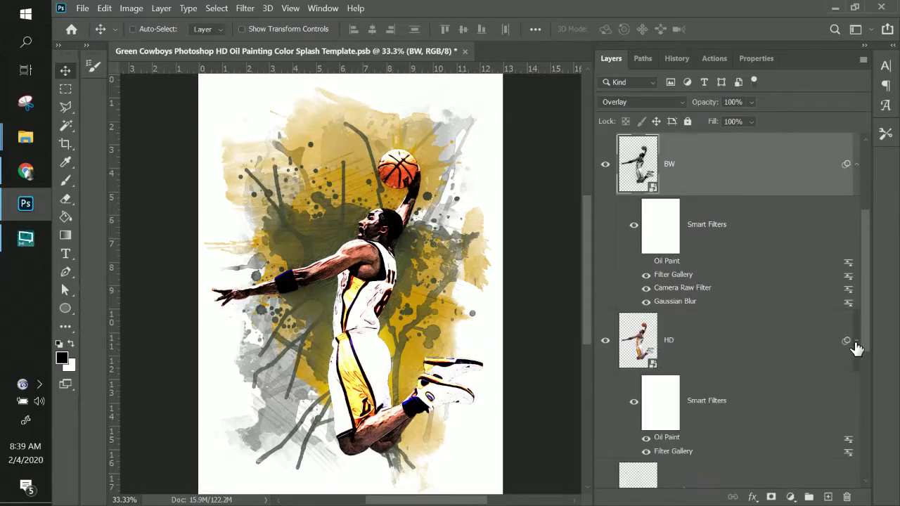
scroll(653, 267, "up", 1)
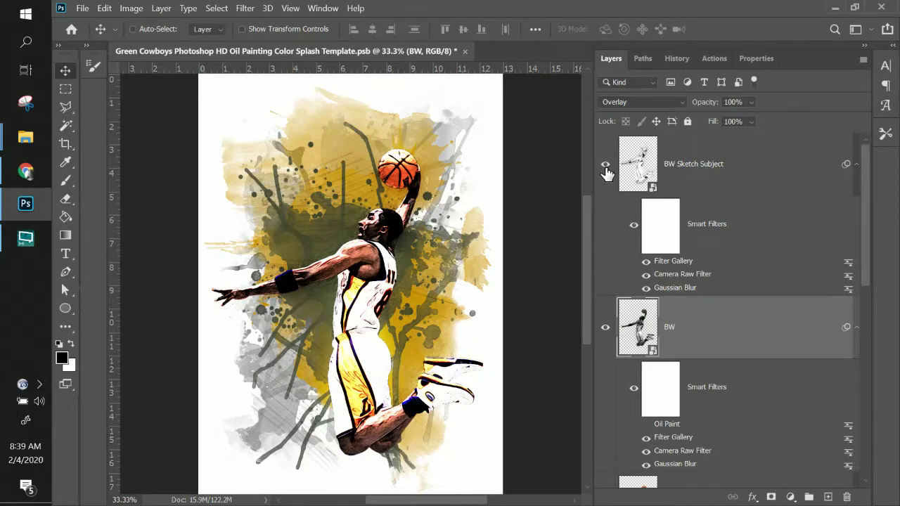
left_click(605, 165)
left_click(606, 329)
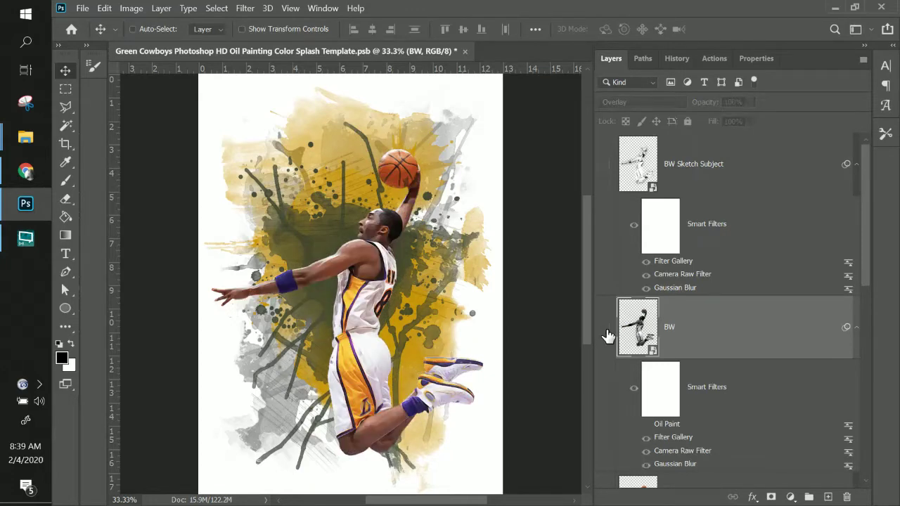
scroll(627, 336, "down", 5)
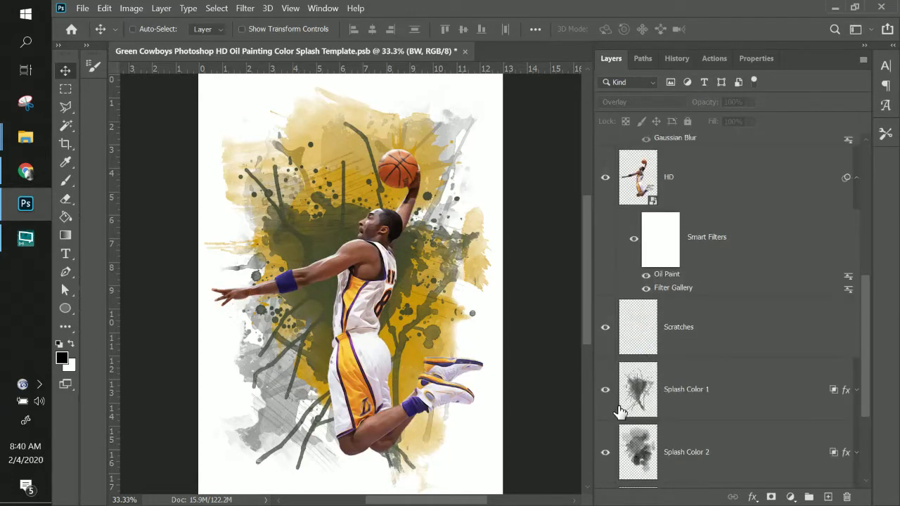
left_click(606, 177)
scroll(627, 222, "up", 5)
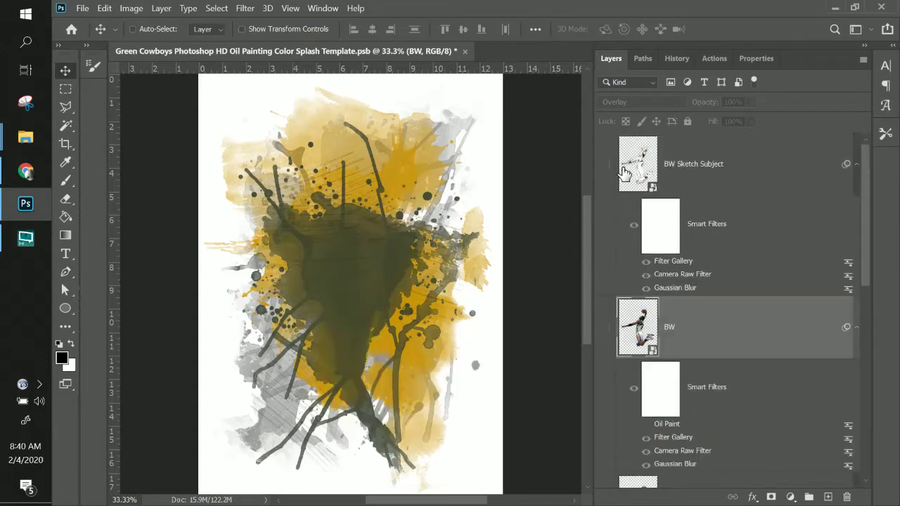
Step: Show only the BW Sketch Subject layer over the splash background and set its blending mode to Normal
left_click(606, 165)
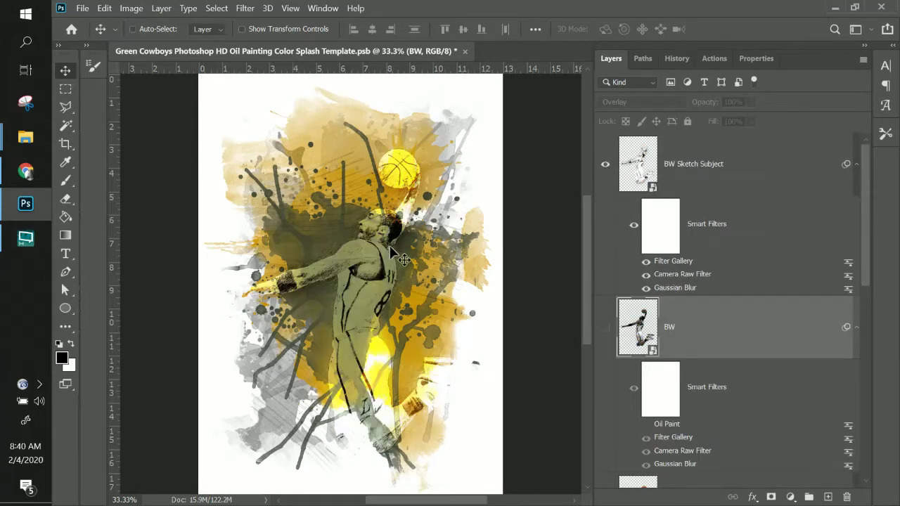
left_click(708, 163)
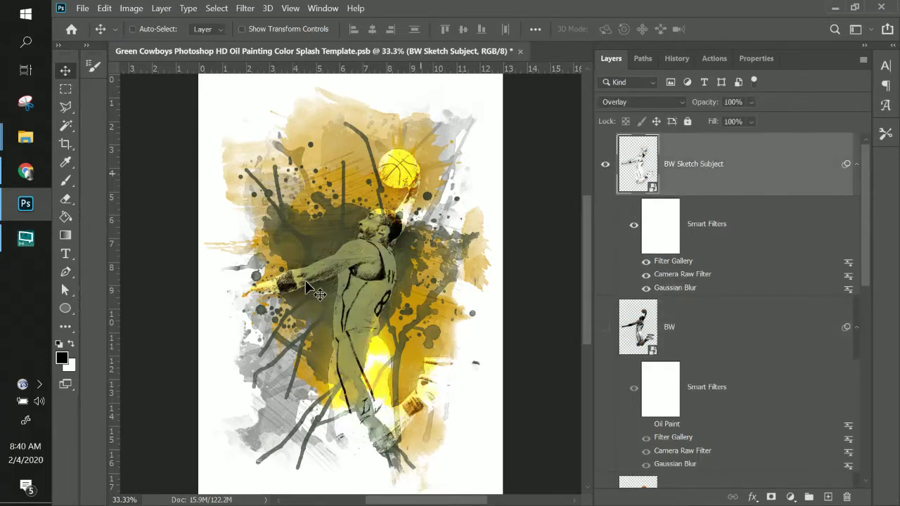
left_click(629, 102)
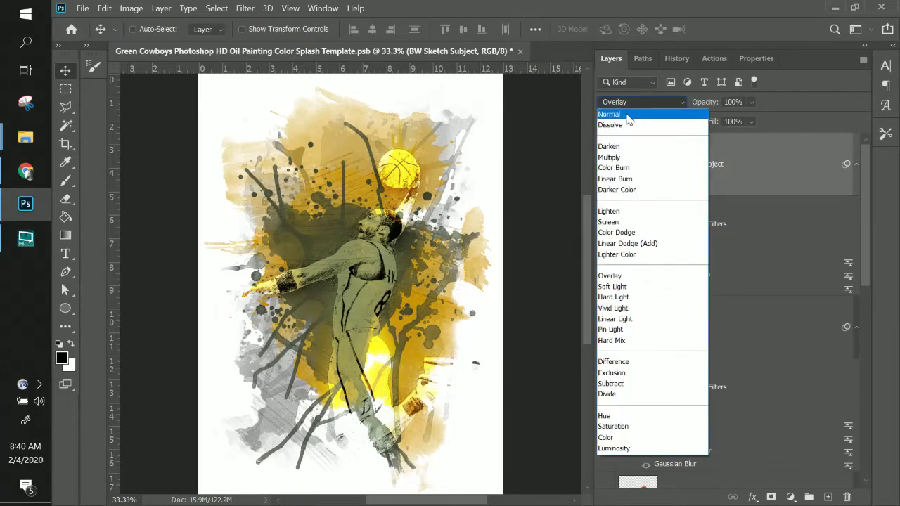
left_click(628, 115)
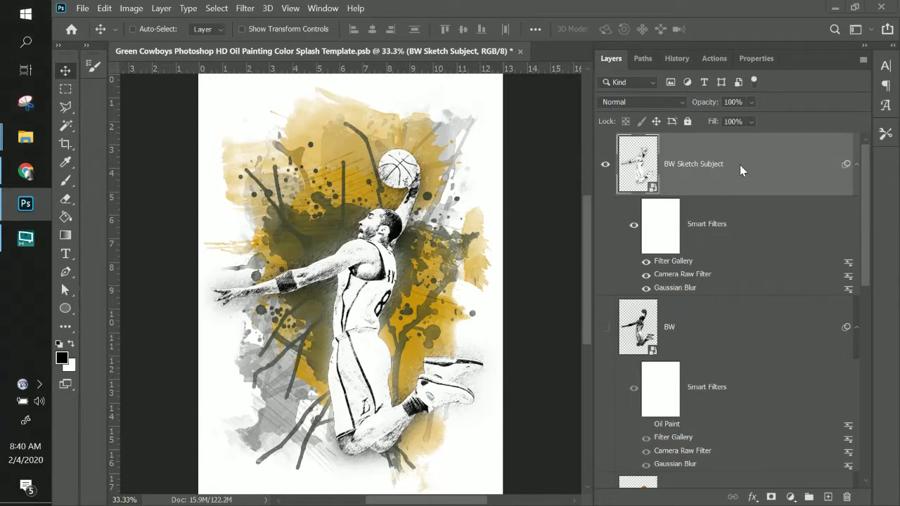
Step: Hide the BW Sketch Subject layer, show the BW layer in its place and set its blending mode to Normal
left_click(605, 166)
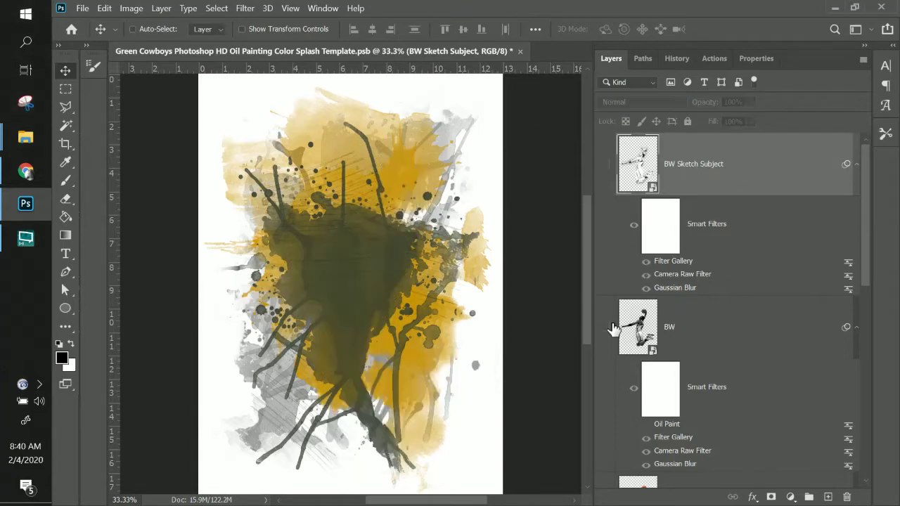
left_click(605, 328)
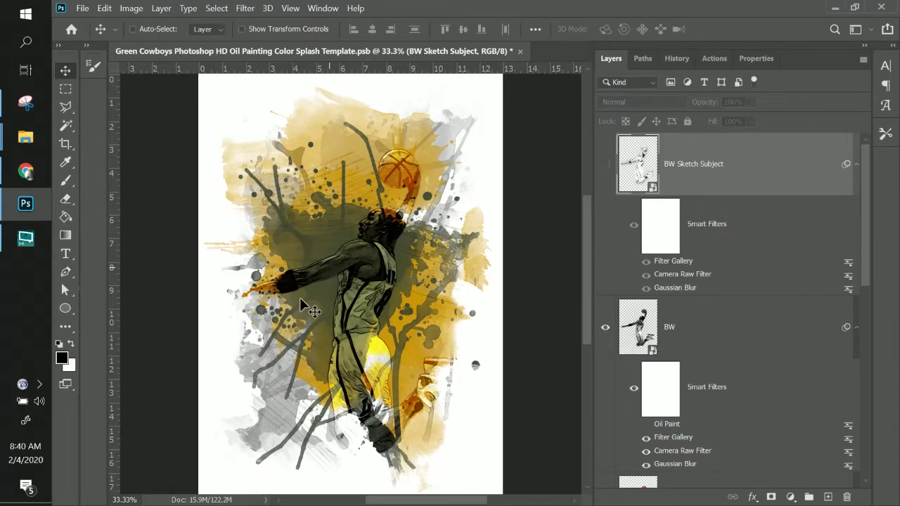
left_click(685, 323)
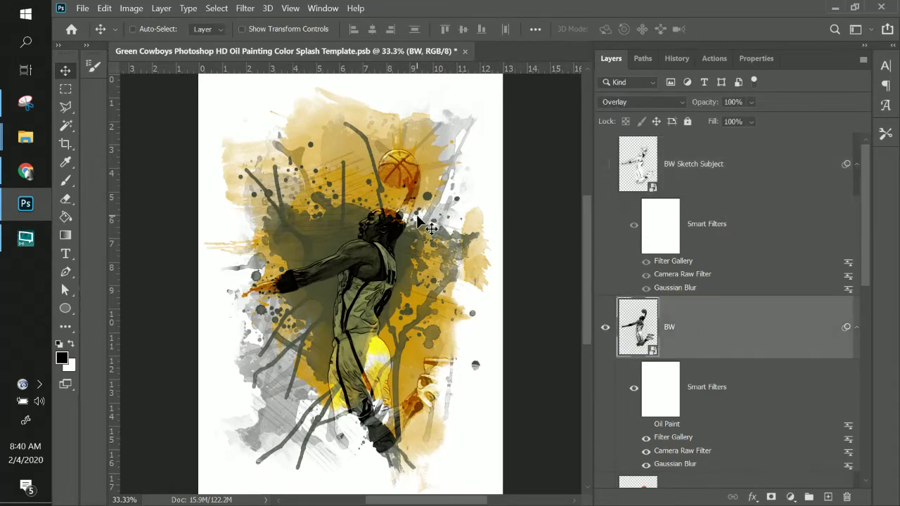
left_click(661, 105)
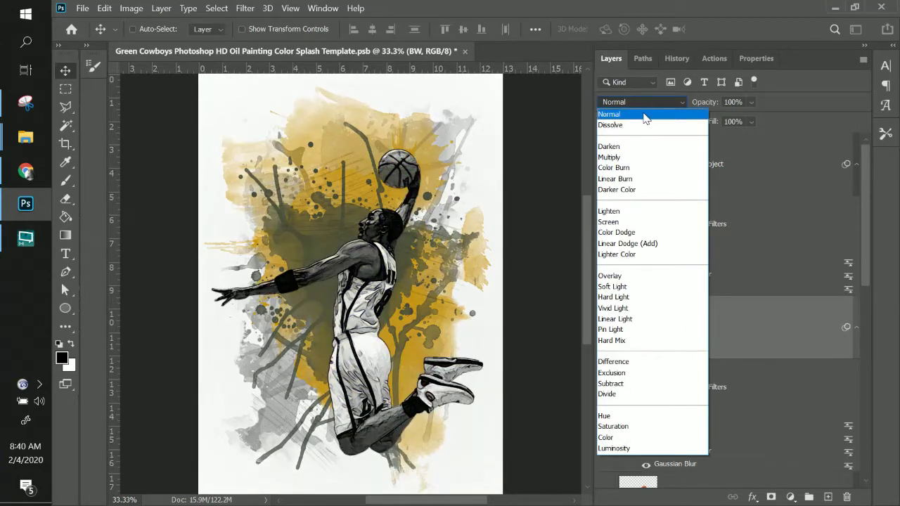
left_click(645, 114)
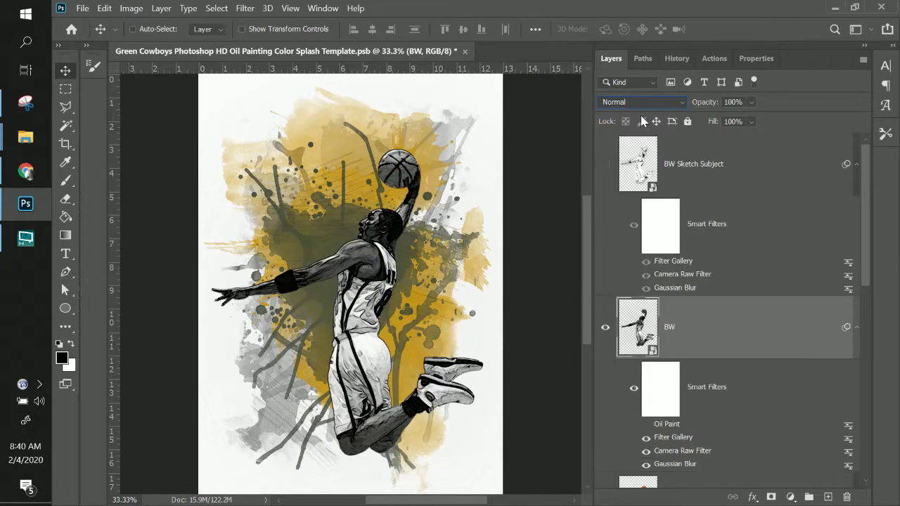
Step: Collapse the smart filters of the BW Sketch Subject and BW layers, and compare the two layers one at a time
left_click(856, 166)
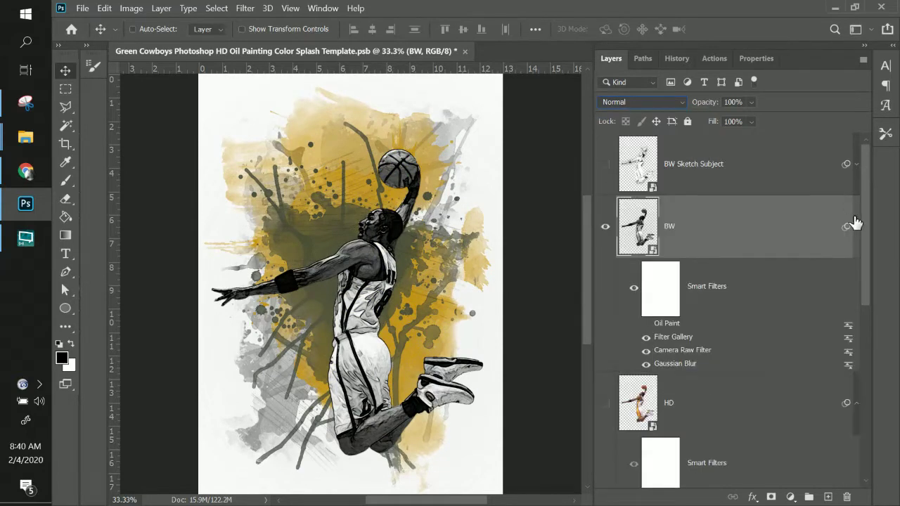
left_click(855, 226)
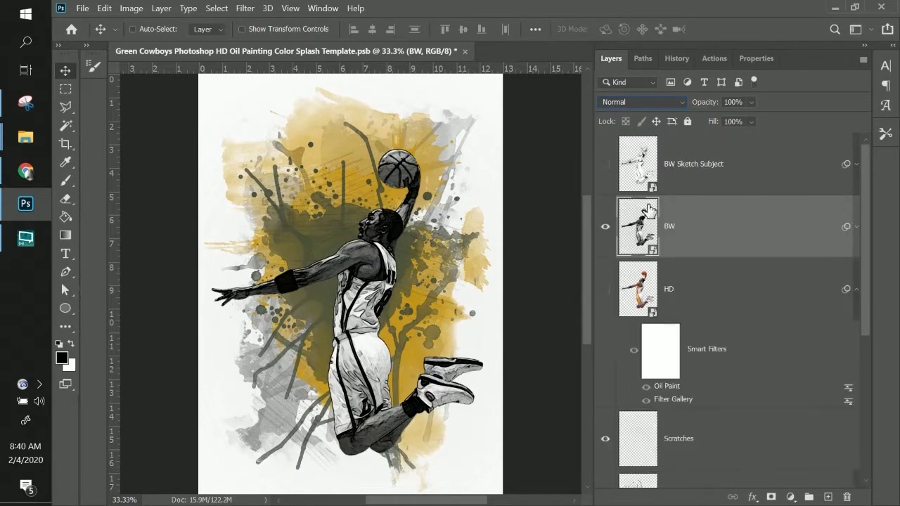
left_click(606, 164)
left_click(605, 227)
left_click(606, 165)
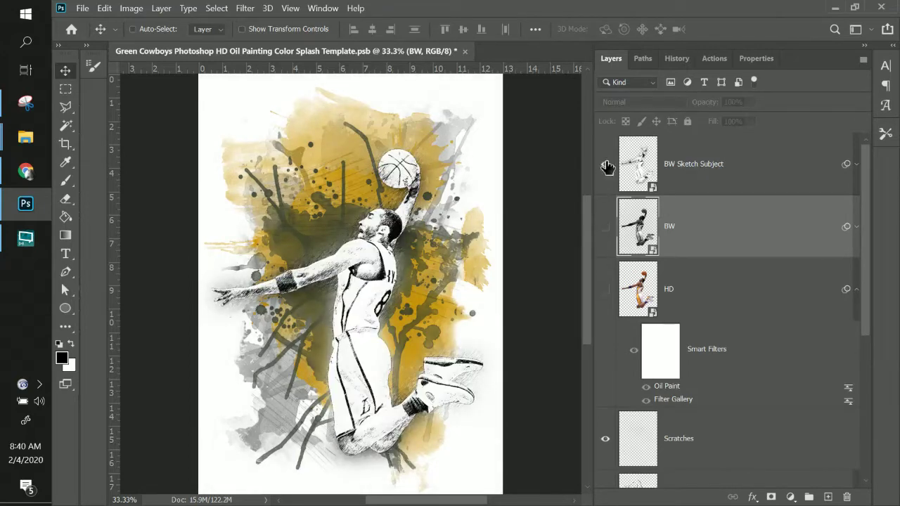
left_click(605, 226)
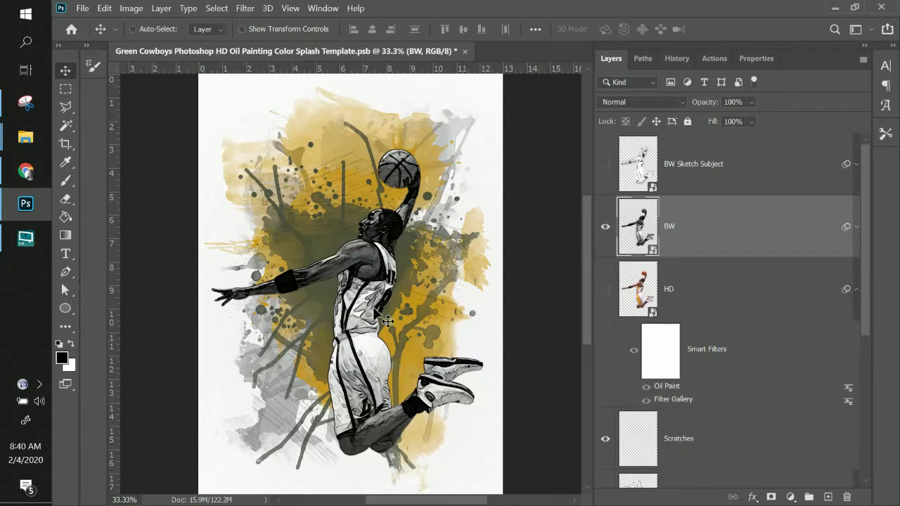
Step: Show the HD layer again with the BW layer over it, and set the BW layer's blending mode to Overlay
left_click(604, 226)
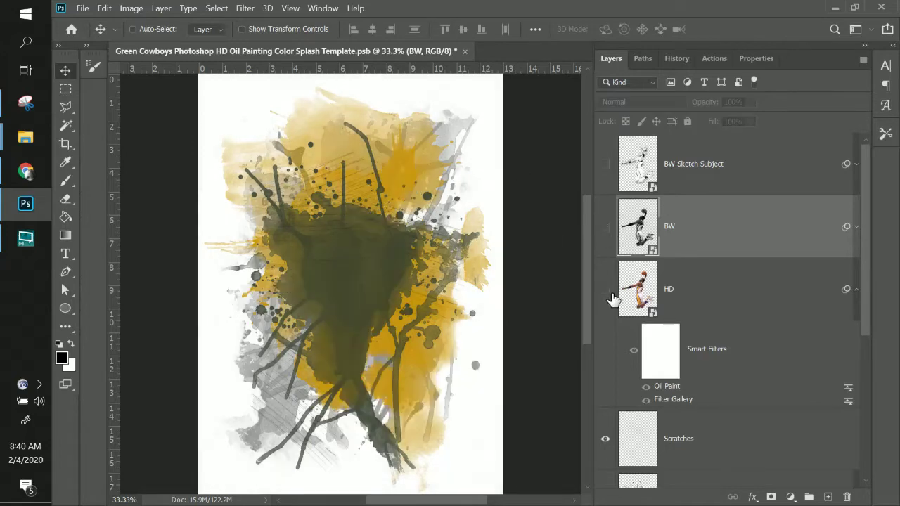
left_click(605, 289)
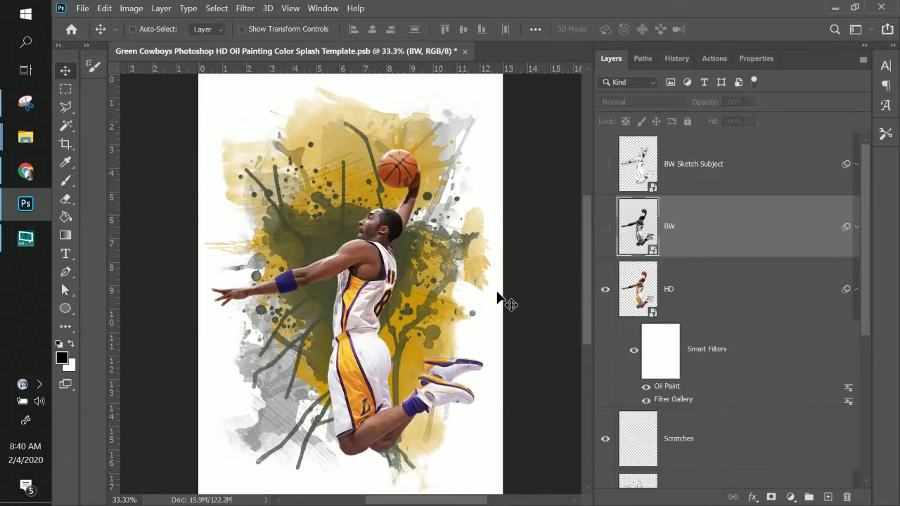
left_click(605, 227)
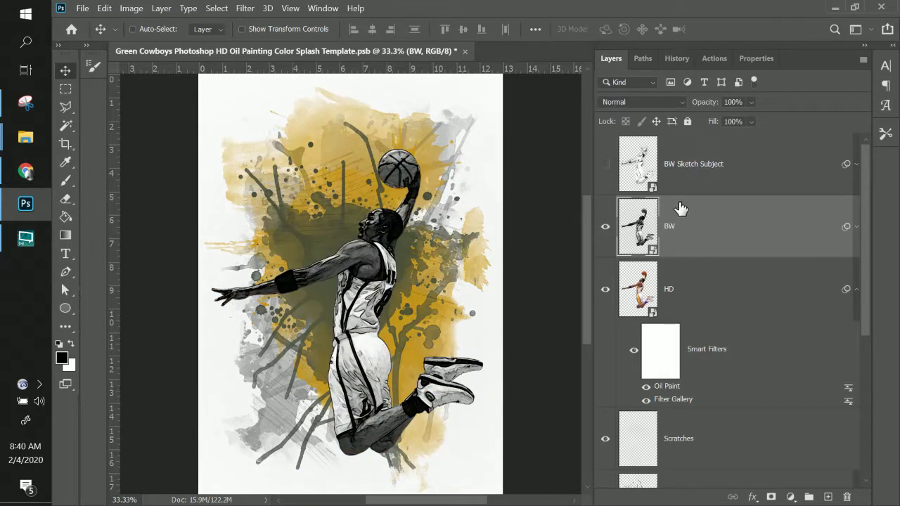
left_click(647, 104)
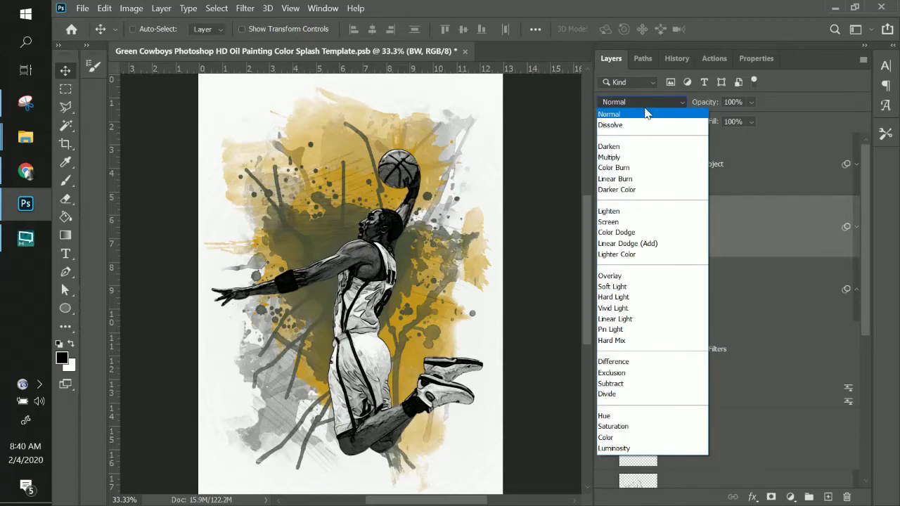
left_click(632, 276)
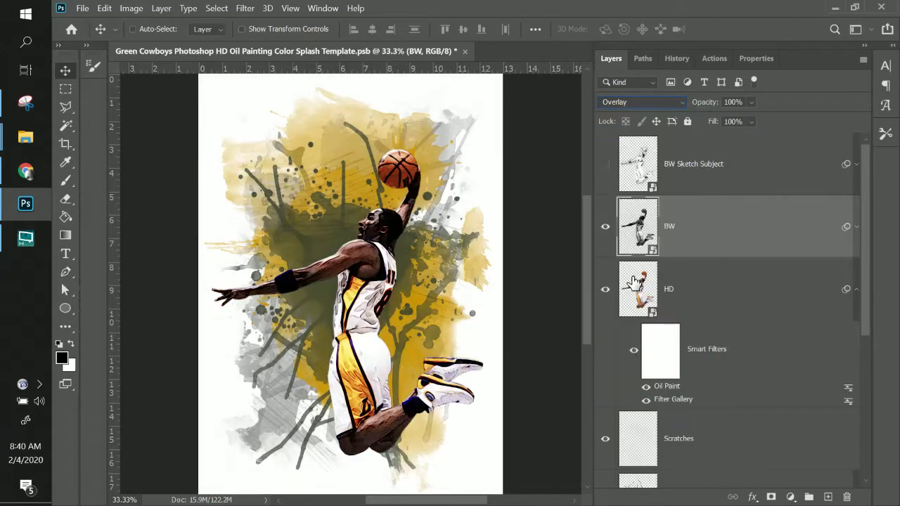
left_click(605, 227)
Step: Change the BW layer's blending mode to Multiply and lower its opacity to 28%
left_click(639, 100)
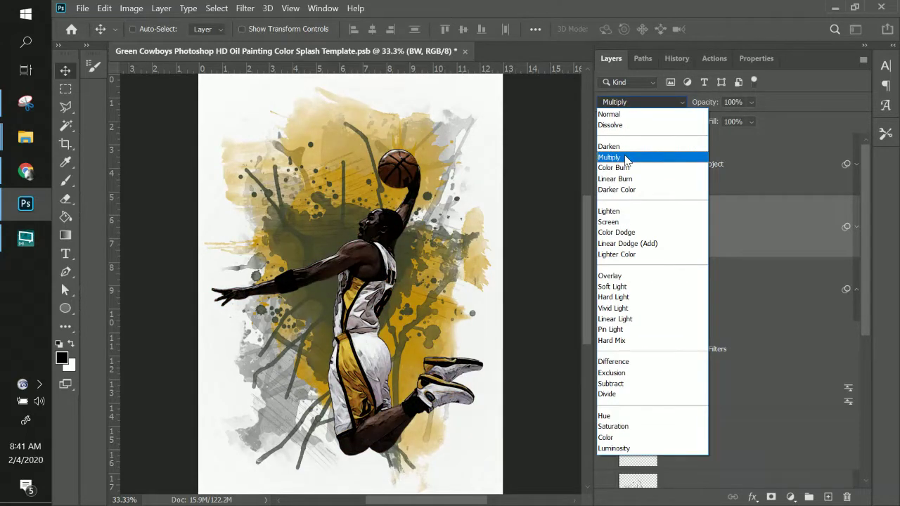
left_click(650, 158)
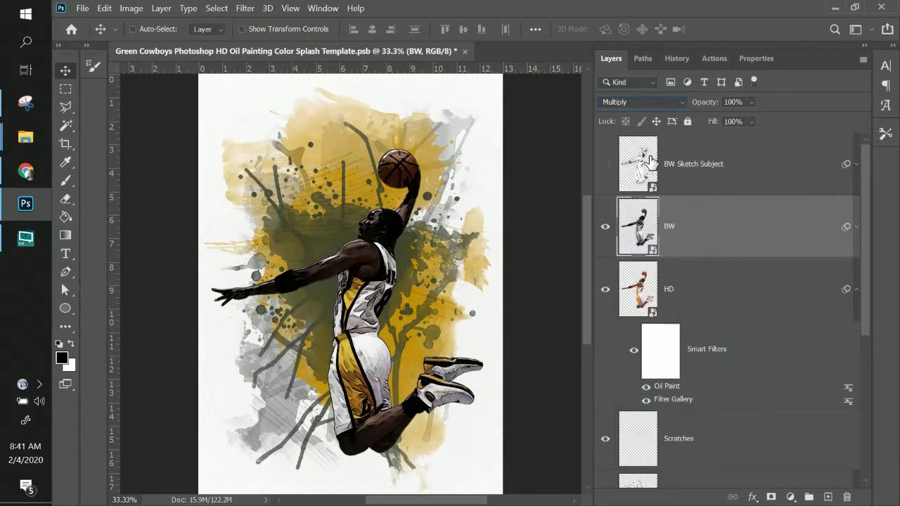
left_click(750, 102)
left_click_drag(777, 117, 730, 121)
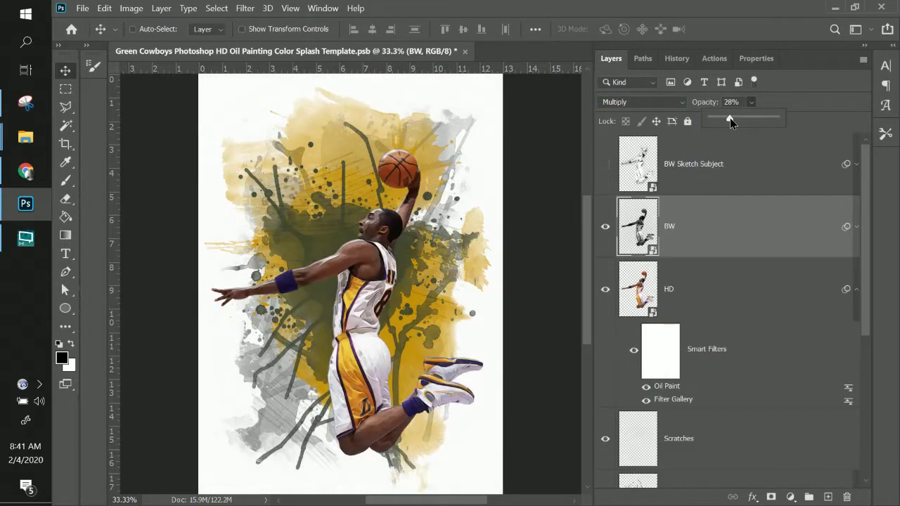
Step: Raise the BW layer's opacity to 48%, try the Normal and Hue blending modes, and set its mode to Overlay
left_click(673, 221)
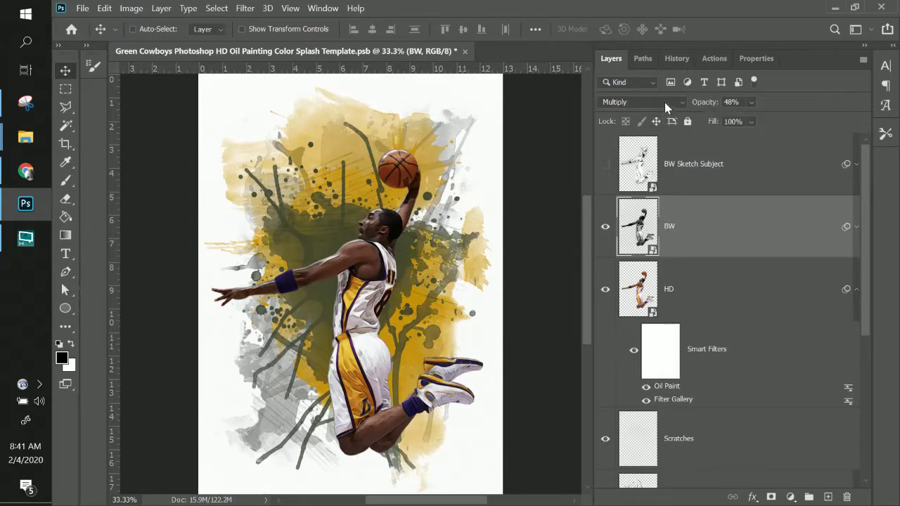
left_click(665, 102)
left_click(661, 117)
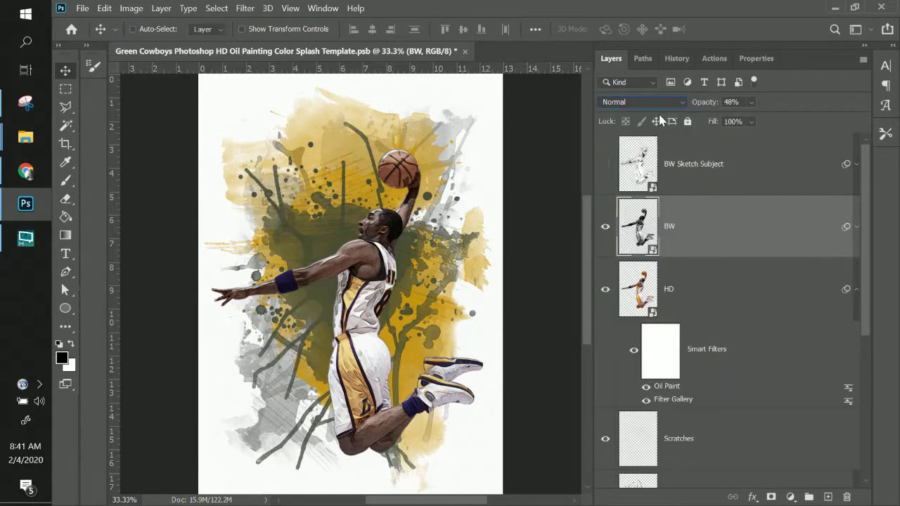
left_click(664, 102)
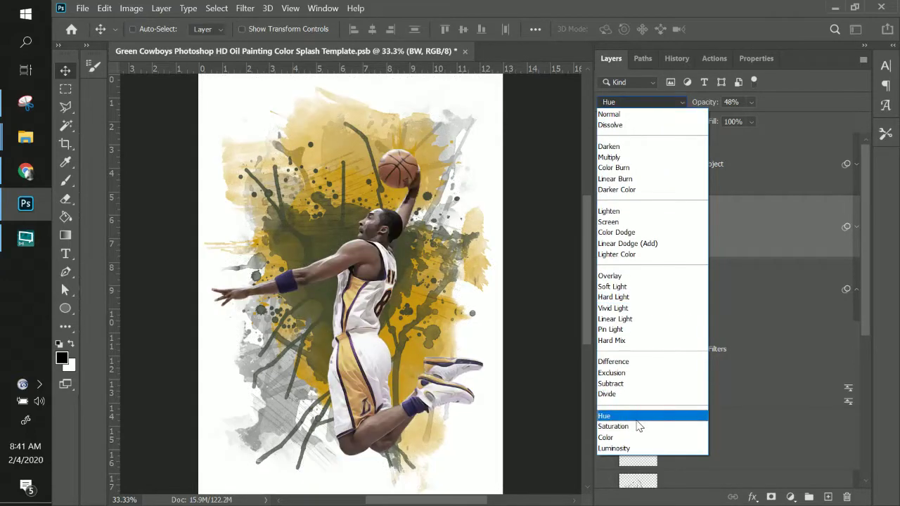
left_click(636, 276)
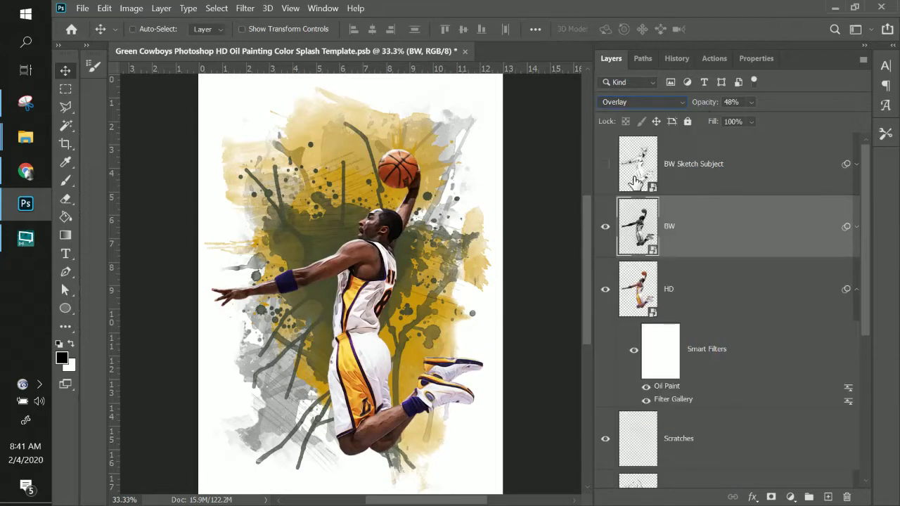
Step: Show the BW Sketch Subject layer again and set its blending mode to Overlay
left_click(605, 166)
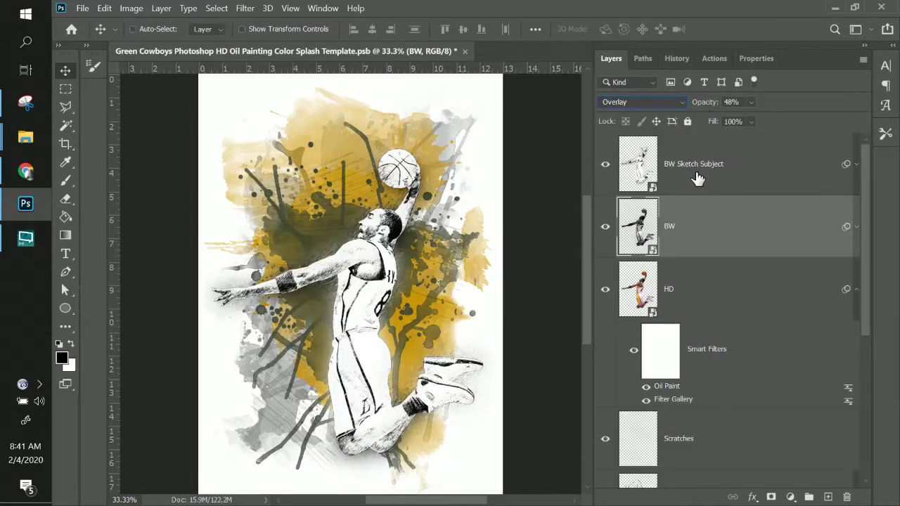
left_click(697, 178)
left_click(638, 100)
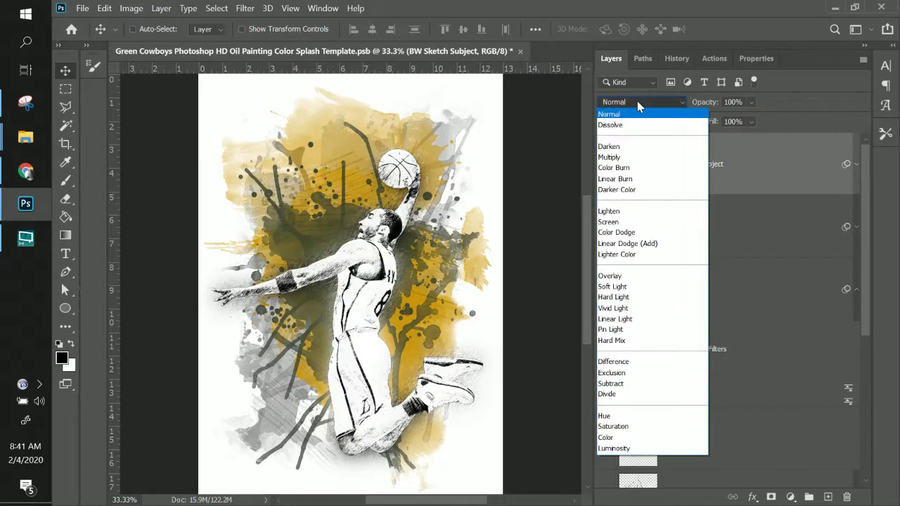
left_click(619, 276)
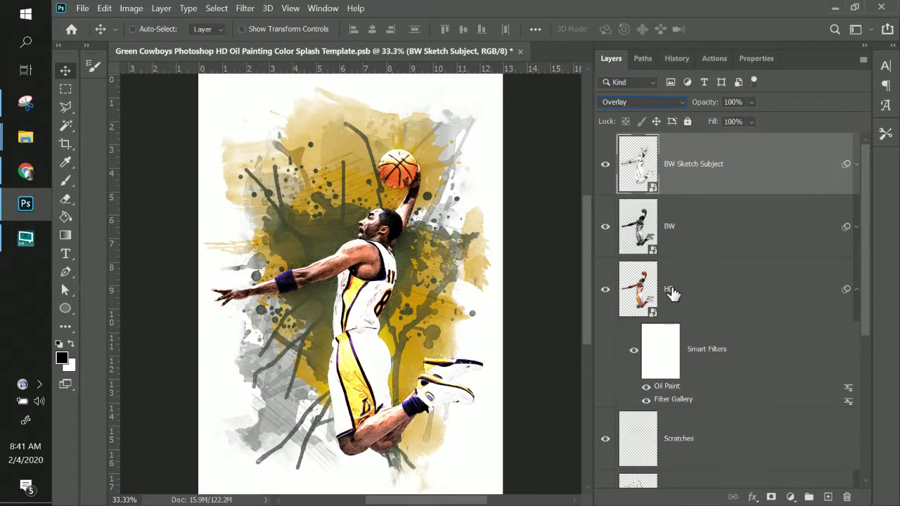
Step: Select the Splash Color 1 layer and expand its list of effects
scroll(676, 314, "down", 2)
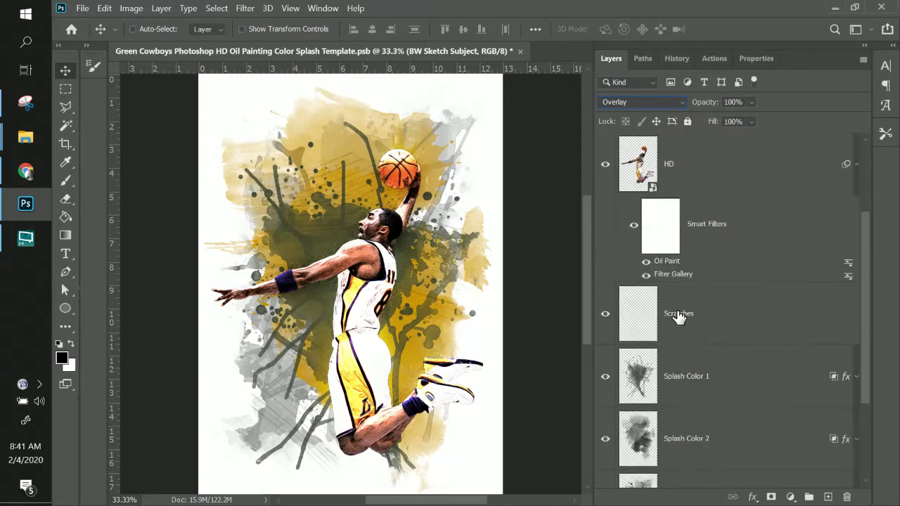
scroll(676, 314, "down", 2)
left_click(702, 271)
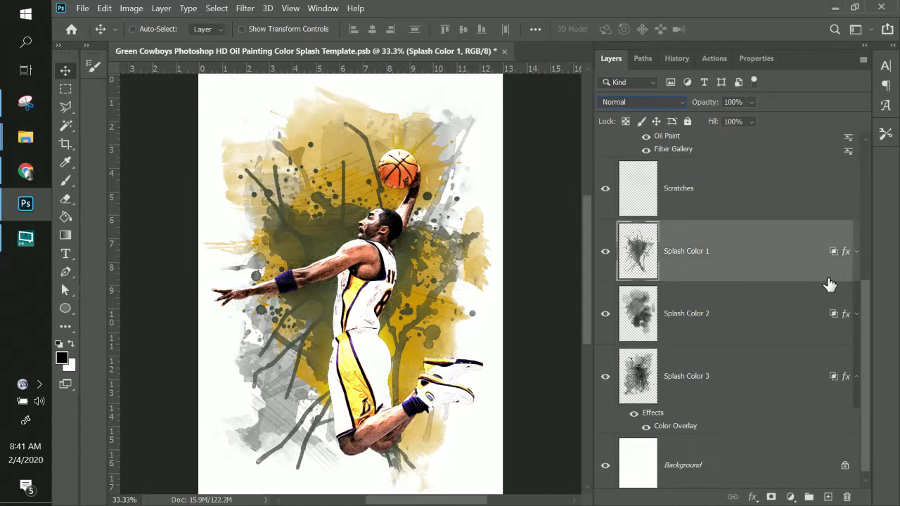
left_click(855, 252)
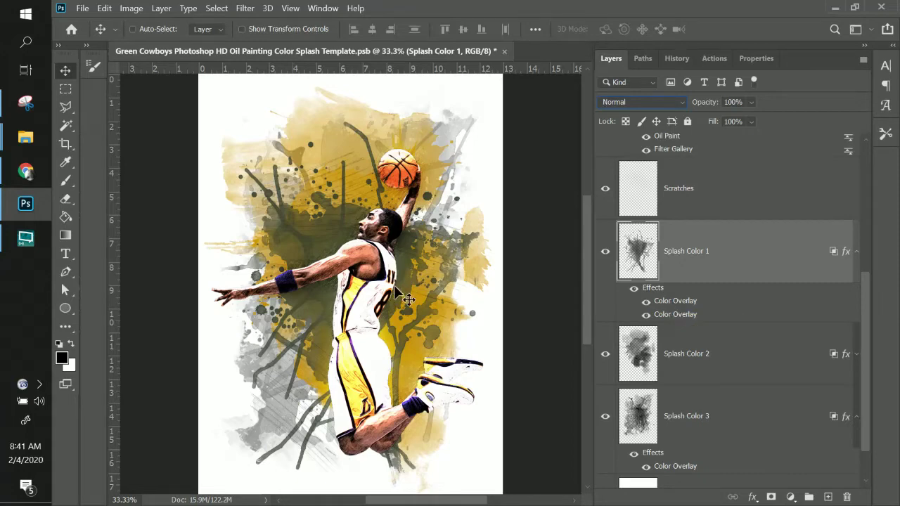
double_click(653, 290)
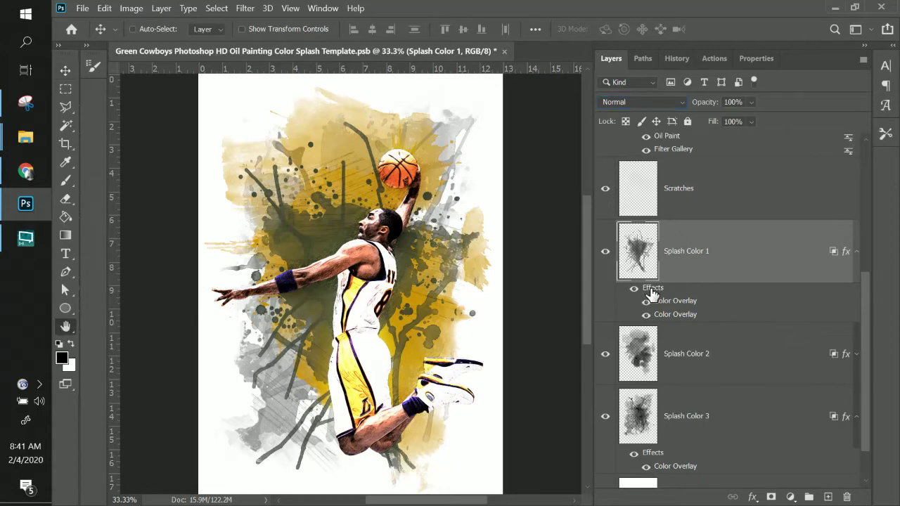
left_click(322, 187)
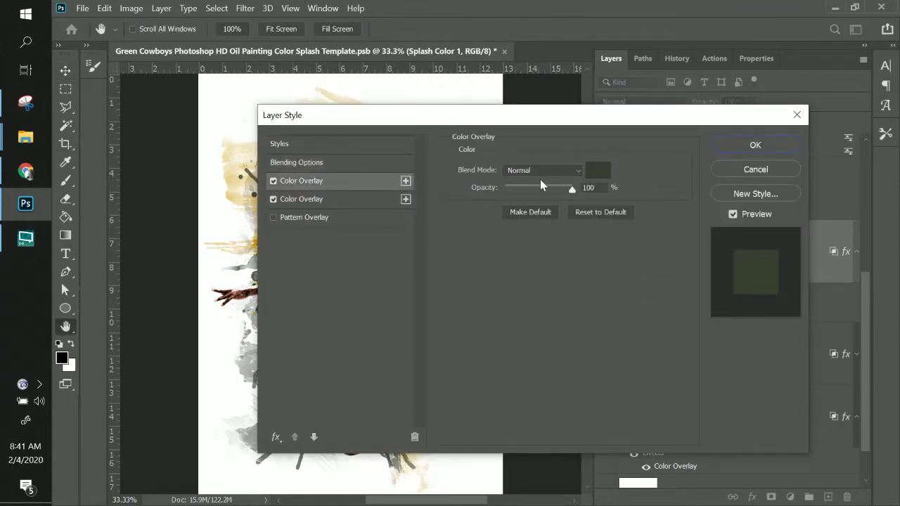
left_click(406, 182)
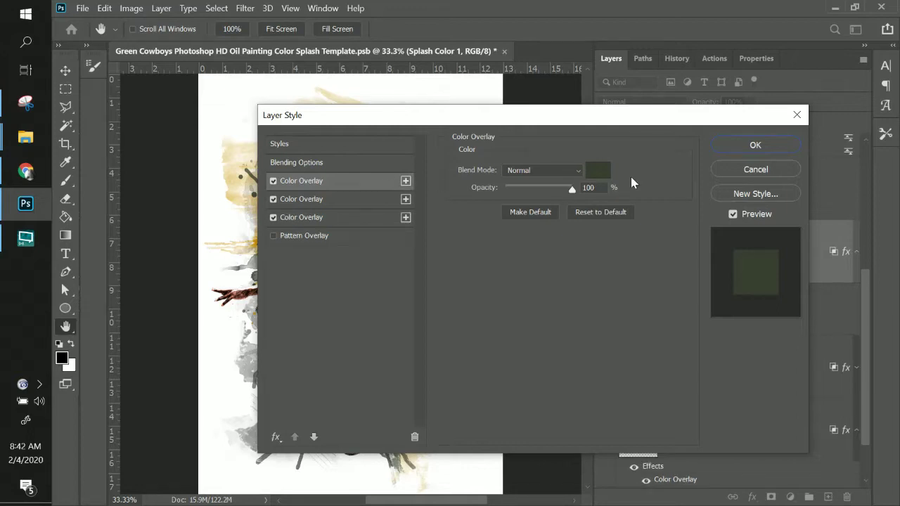
left_click(597, 172)
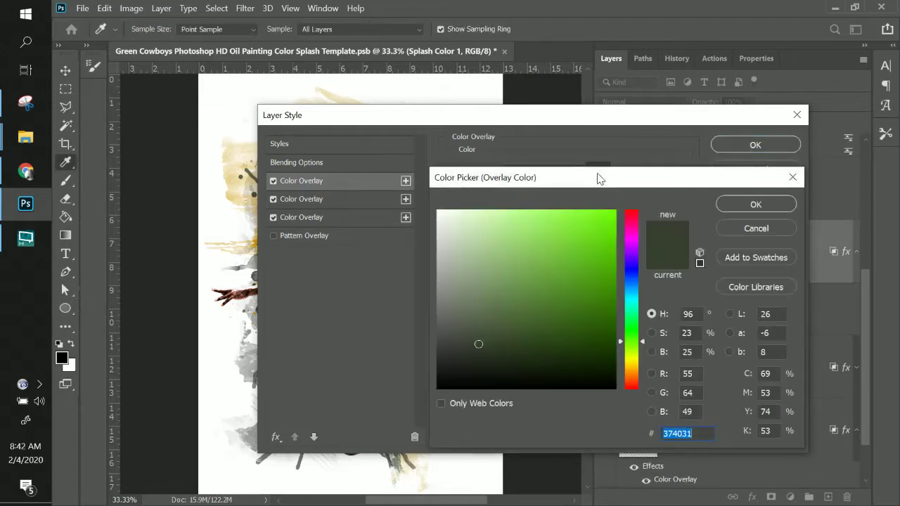
left_click(746, 228)
left_click_drag(654, 119, 764, 116)
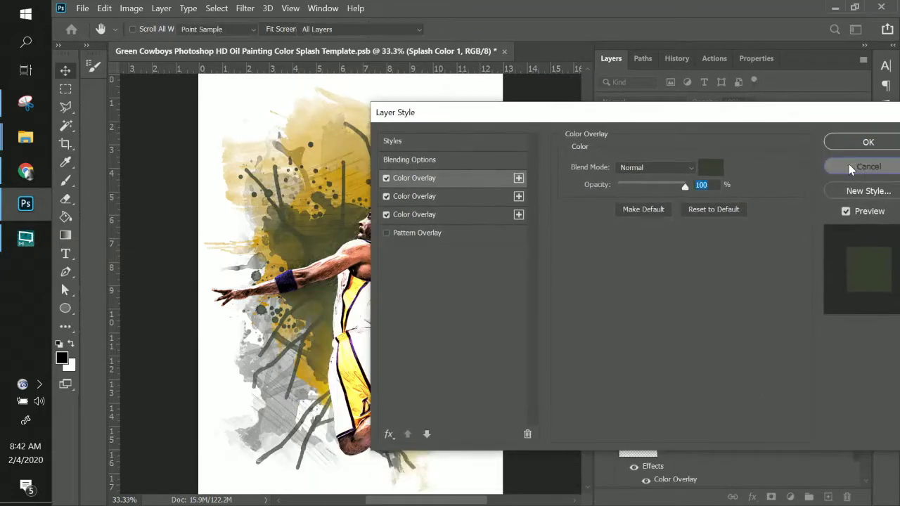
left_click(850, 169)
Step: Hide the BW Sketch Subject and BW layers and select the HD layer
scroll(667, 255, "up", 5)
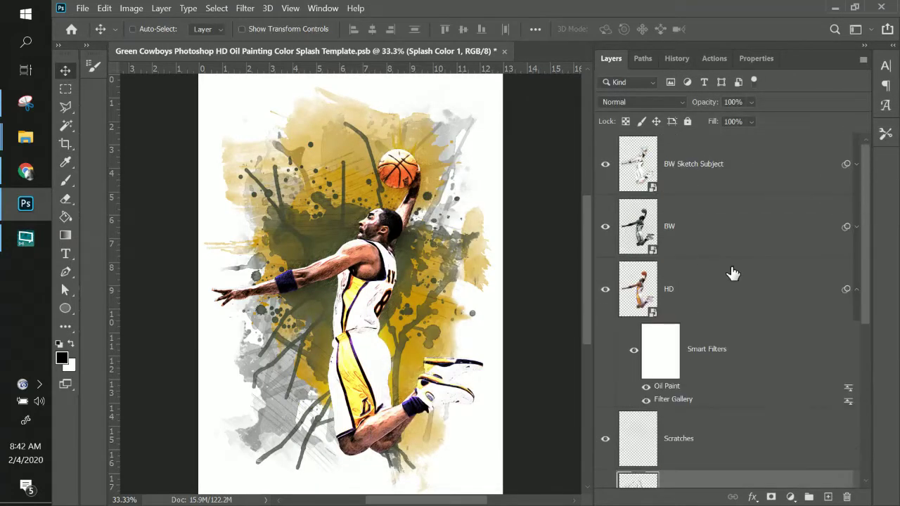
left_click(605, 226)
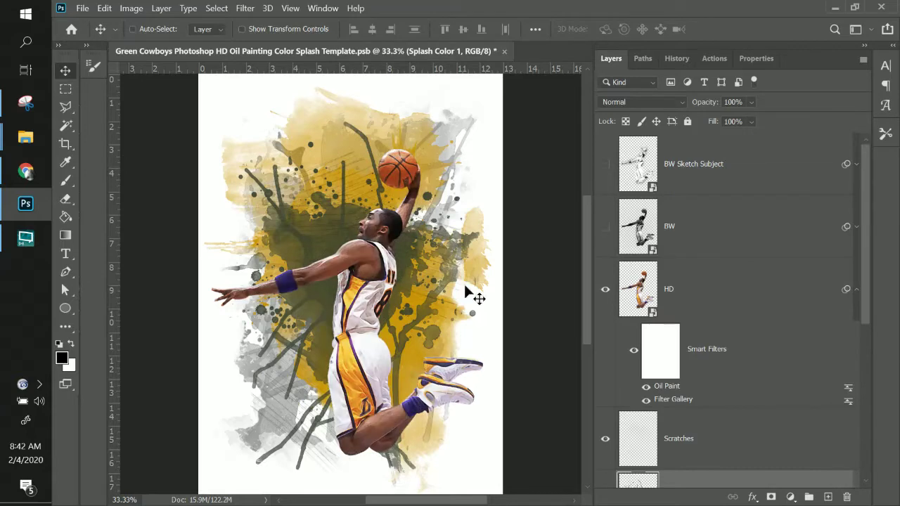
scroll(677, 299, "down", 1)
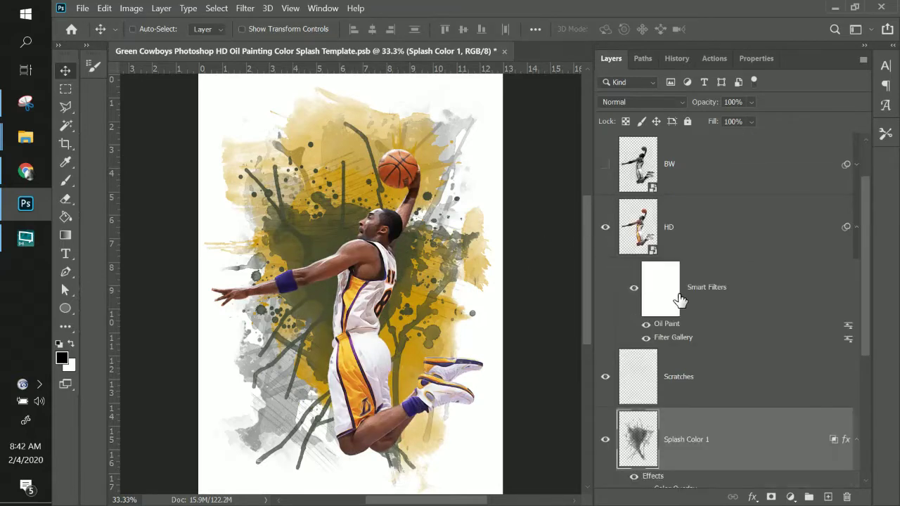
left_click(692, 235)
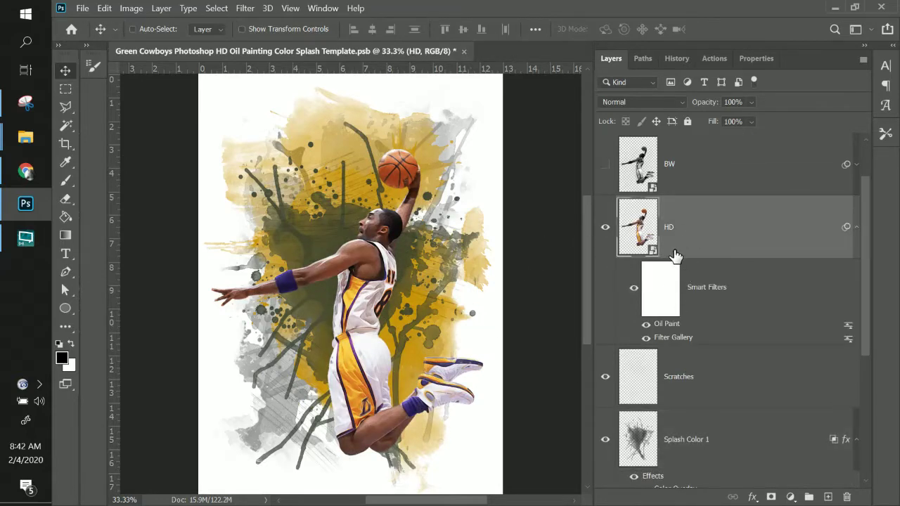
Step: Add another Color Overlay effect to the Splash Color 1 layer and open its color for editing with the player left uncovered
scroll(675, 257, "down", 2)
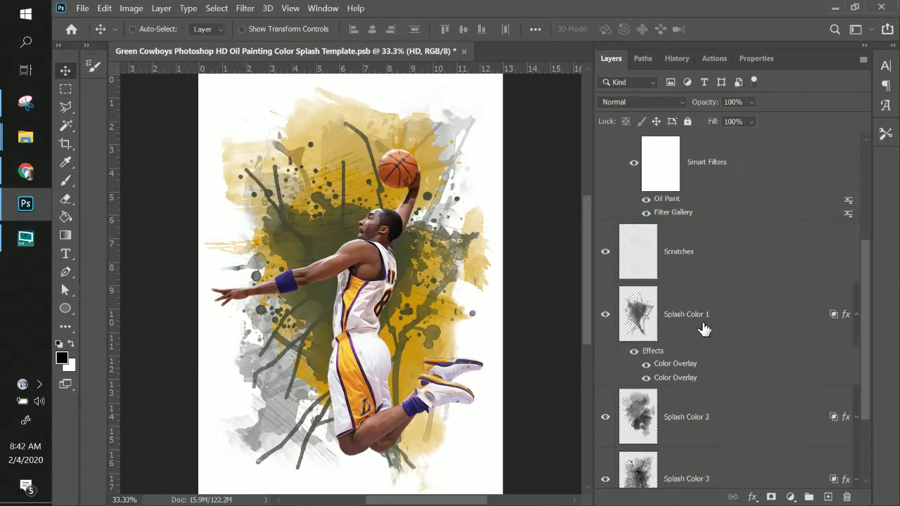
double_click(655, 351)
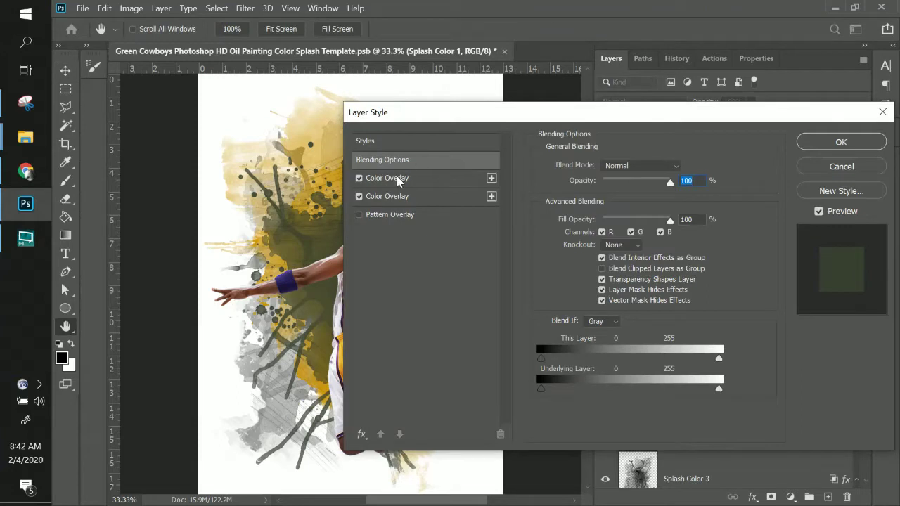
left_click(399, 180)
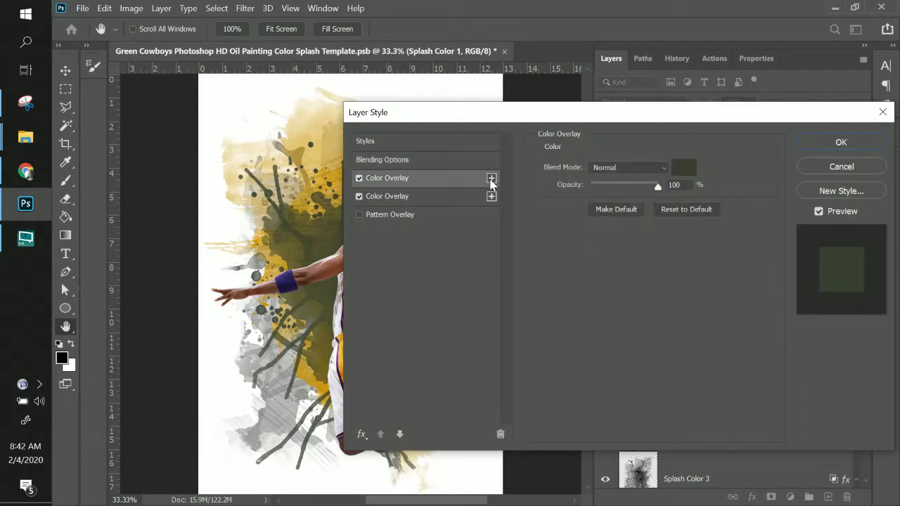
left_click(492, 179)
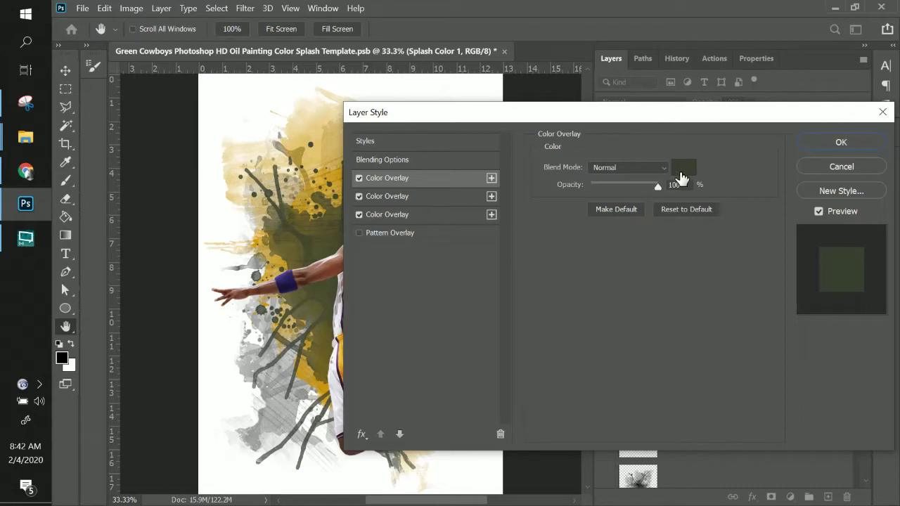
left_click(681, 172)
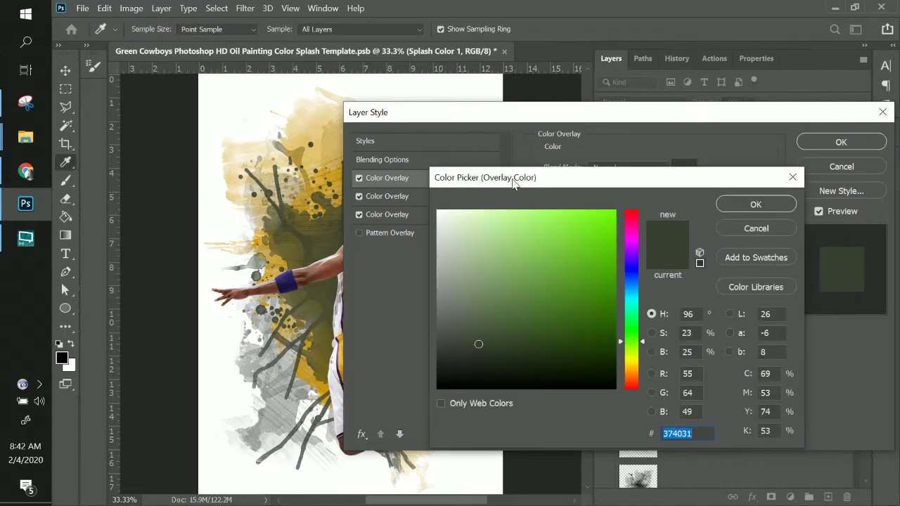
left_click(740, 229)
left_click_drag(638, 116, 728, 121)
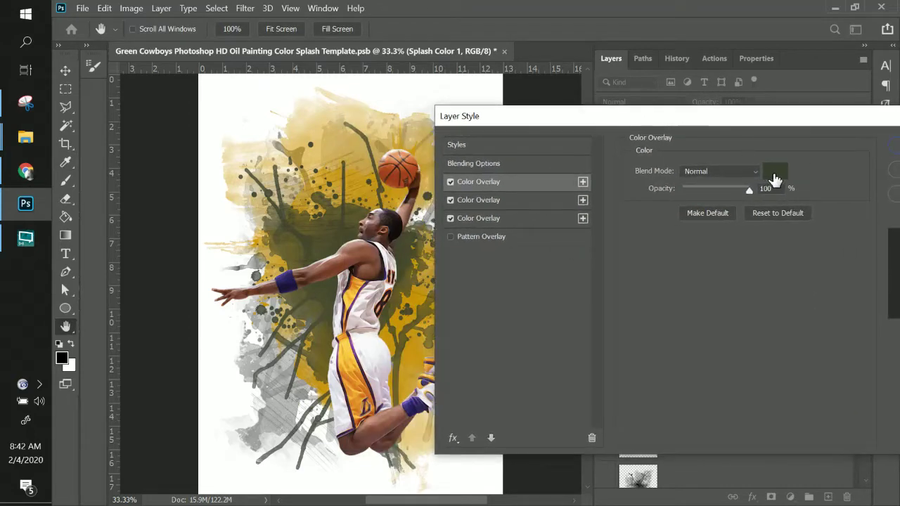
left_click(774, 171)
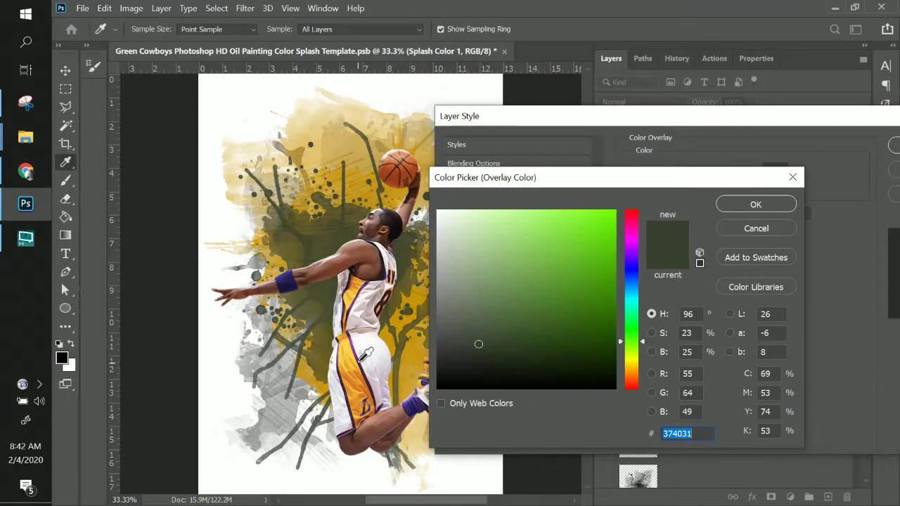
Step: Try overlay colors 5c3965, 30286b, 7e44a3 and 8a4aa7, sampled from the purple parts of the player's outfit
left_click(360, 361)
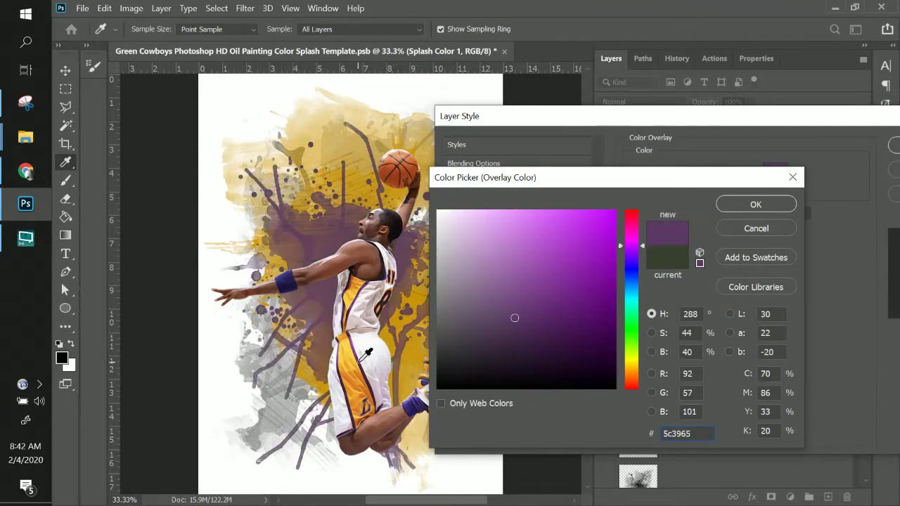
left_click(414, 406)
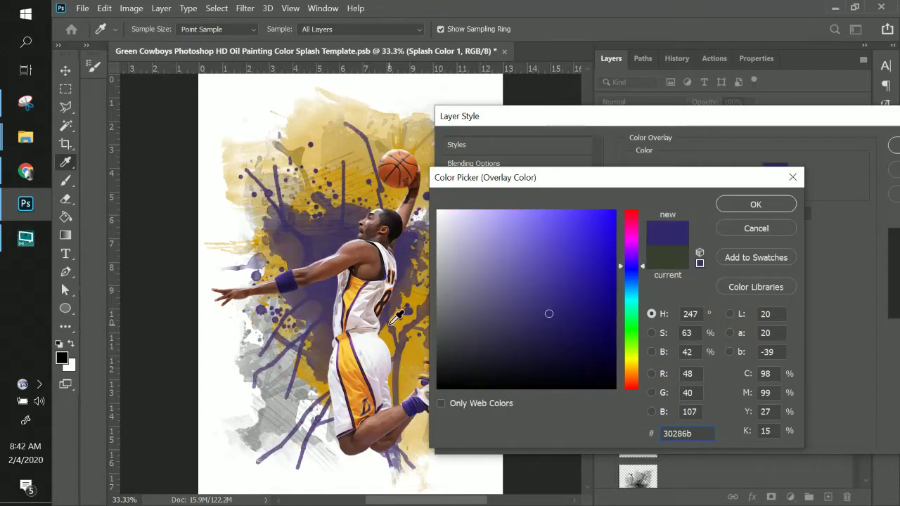
scroll(396, 317, "up", 1)
scroll(396, 318, "up", 1)
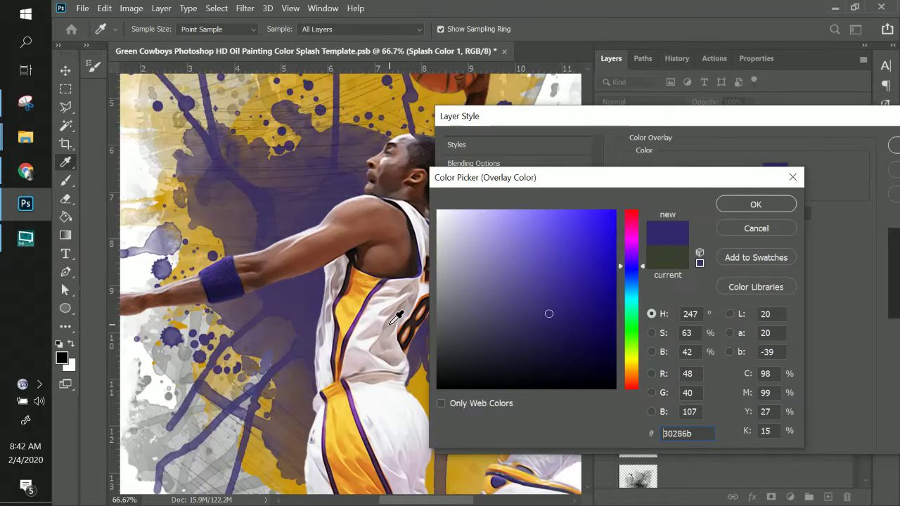
left_click(378, 288)
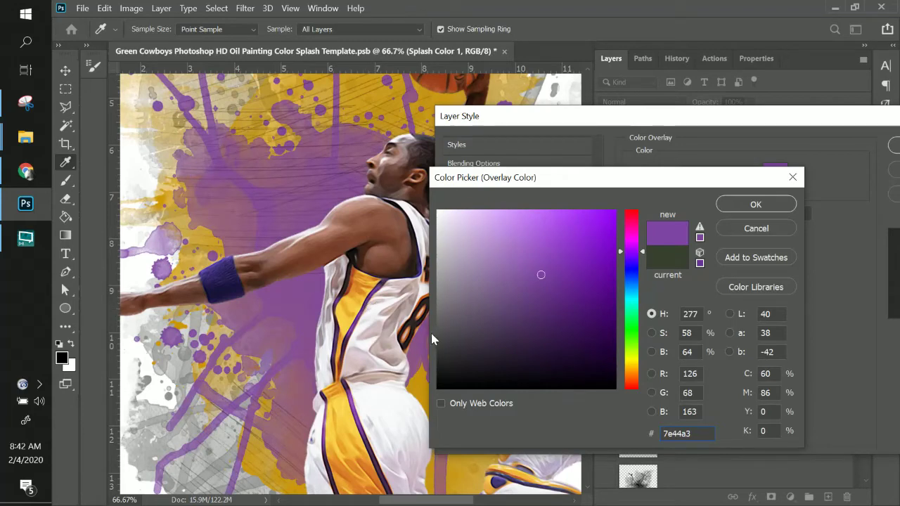
left_click(357, 391)
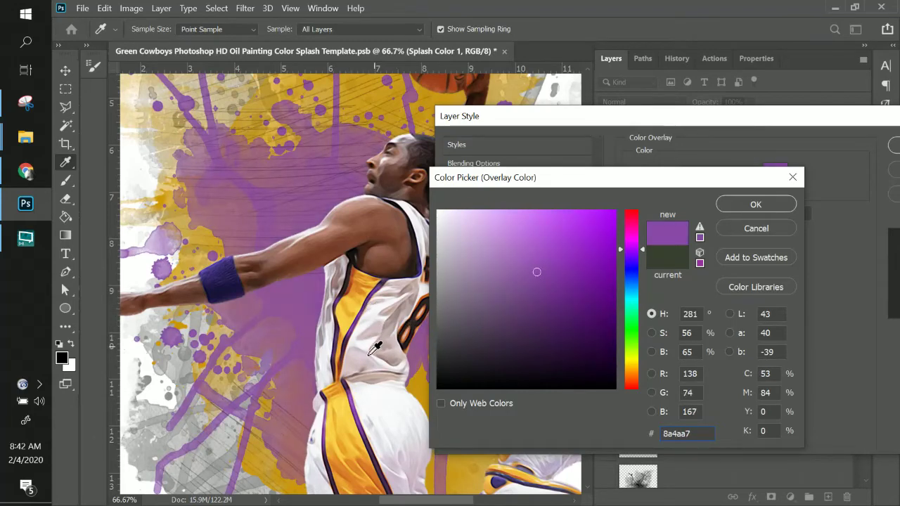
Step: Try overlay color 4d3a81, sampled from the player's purple ankle band, and shift its hue to 563a81
scroll(375, 358, "down", 5)
scroll(375, 358, "right", 5)
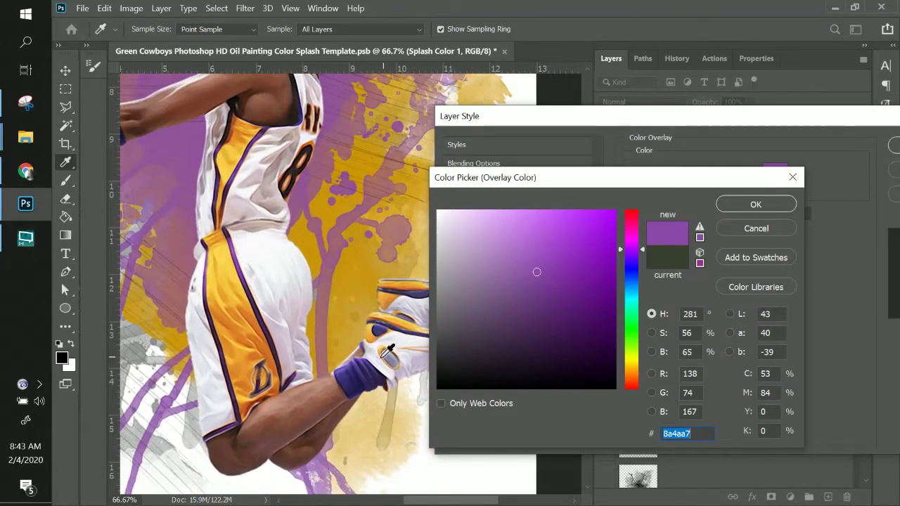
left_click(362, 368)
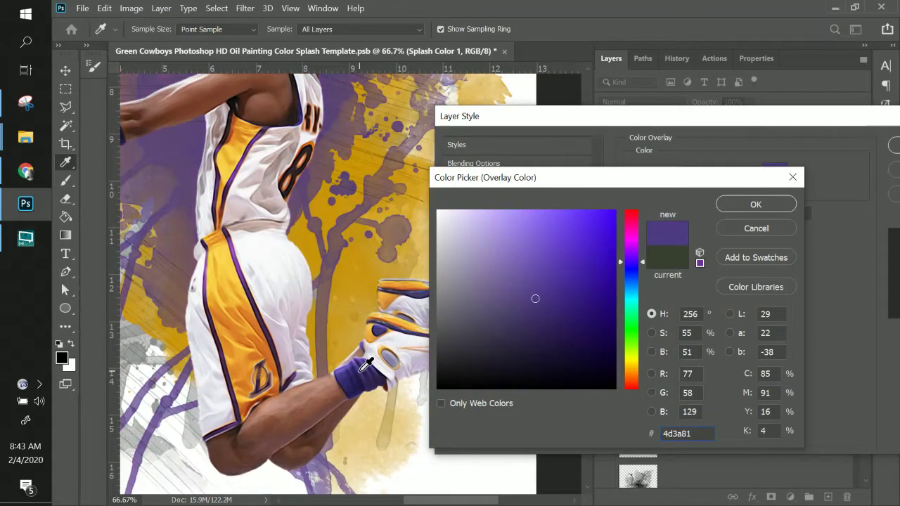
left_click_drag(279, 195, 366, 245)
left_click_drag(314, 220, 376, 288)
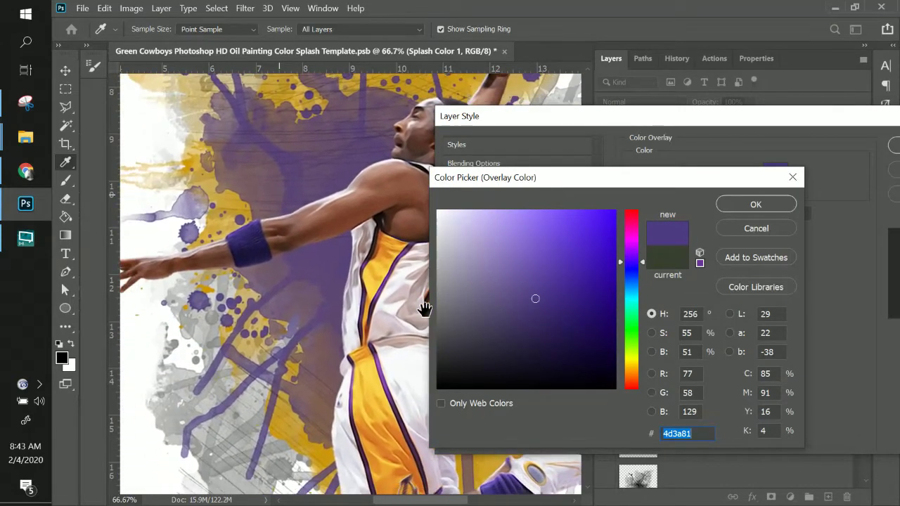
left_click(641, 262)
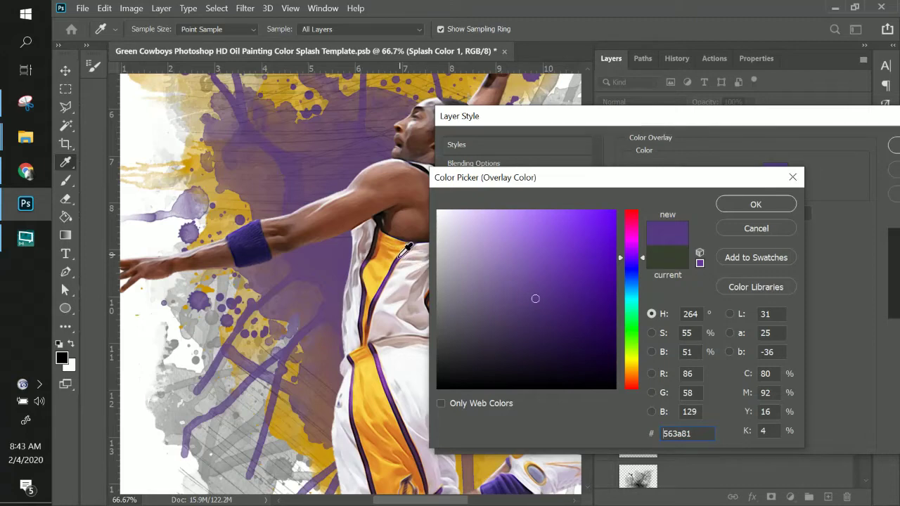
Step: Sample purple 6d3d8b from the jersey trim, deepen it slightly beyond 5f2981, and apply it as Splash Color 1's overlay color
left_click(398, 257)
left_click(400, 261)
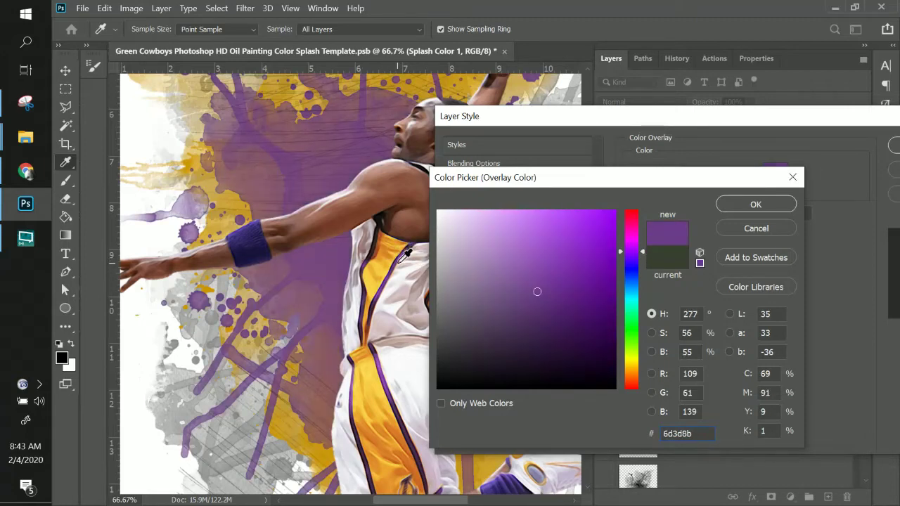
left_click(537, 290)
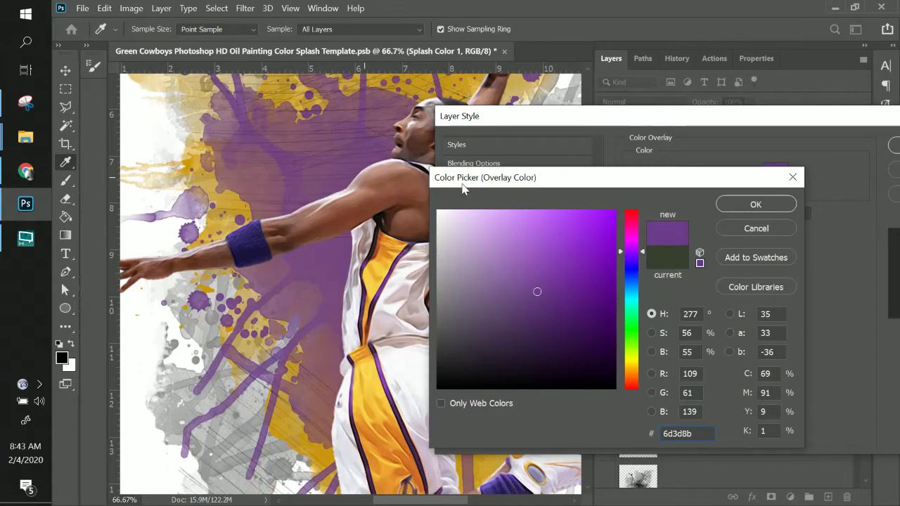
left_click(559, 296)
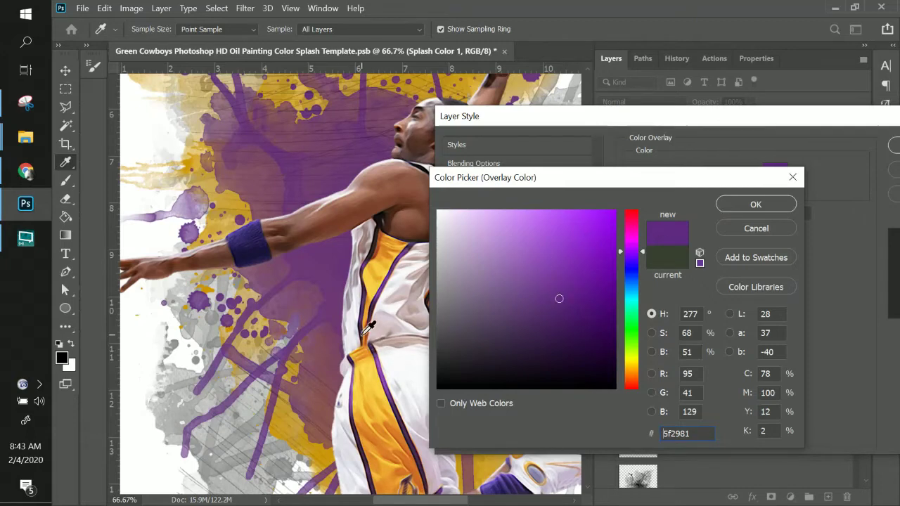
left_click_drag(559, 300, 566, 309)
left_click(772, 205)
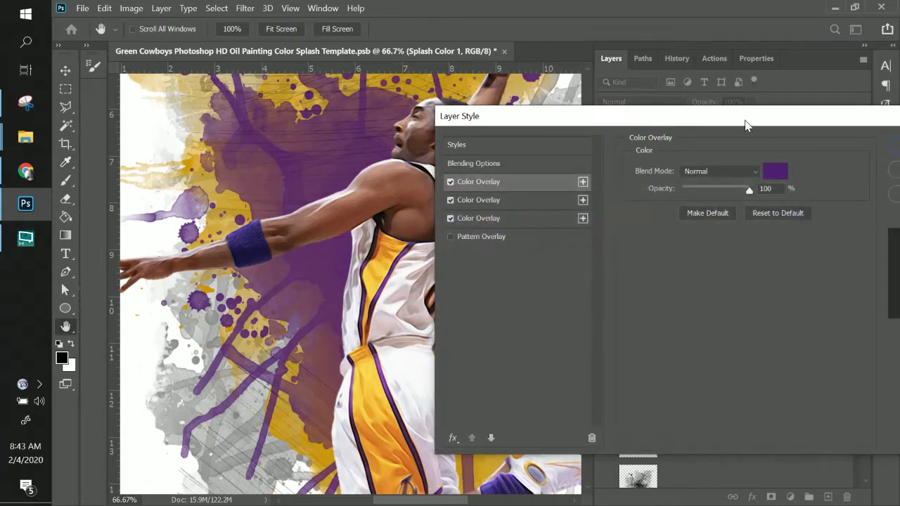
left_click_drag(747, 122, 572, 131)
left_click(776, 159)
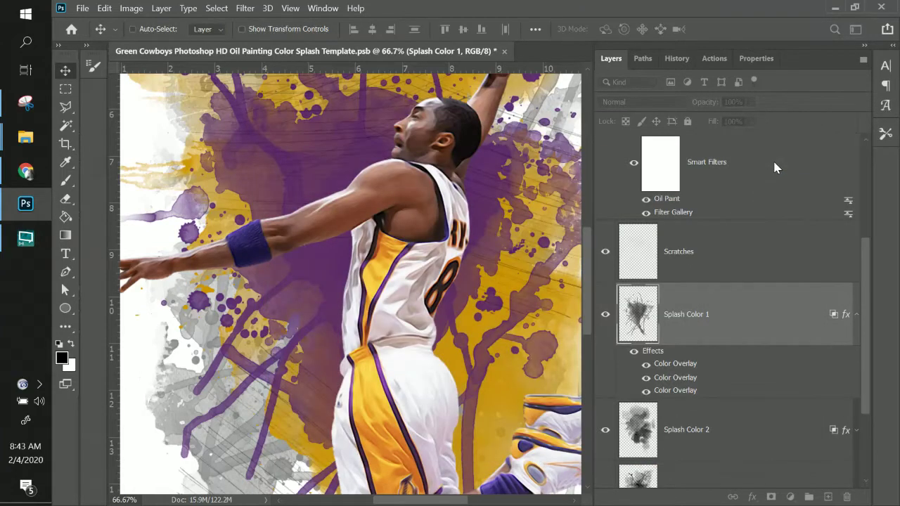
Step: Collapse the Splash Color 1 effects, then select the Splash Color 2 layer and expand its effects
key("ctrl+minus")
key("ctrl+minus")
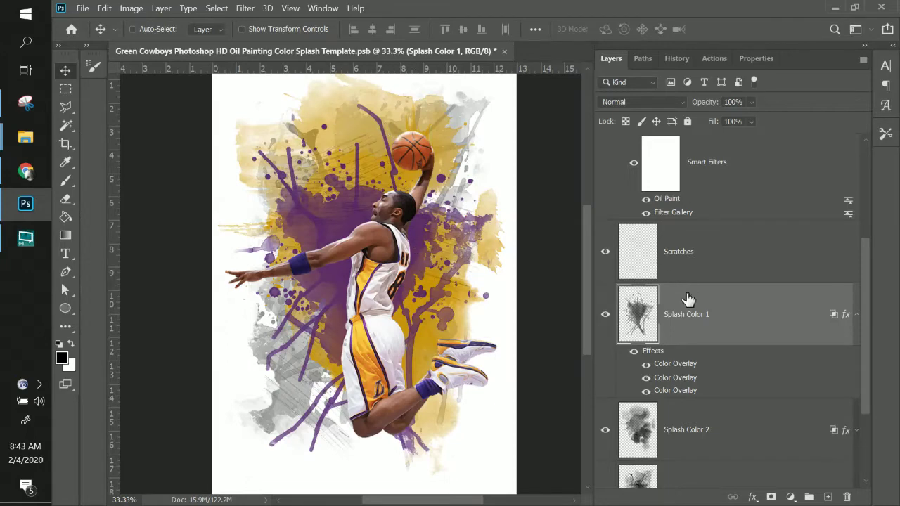
left_click(855, 314)
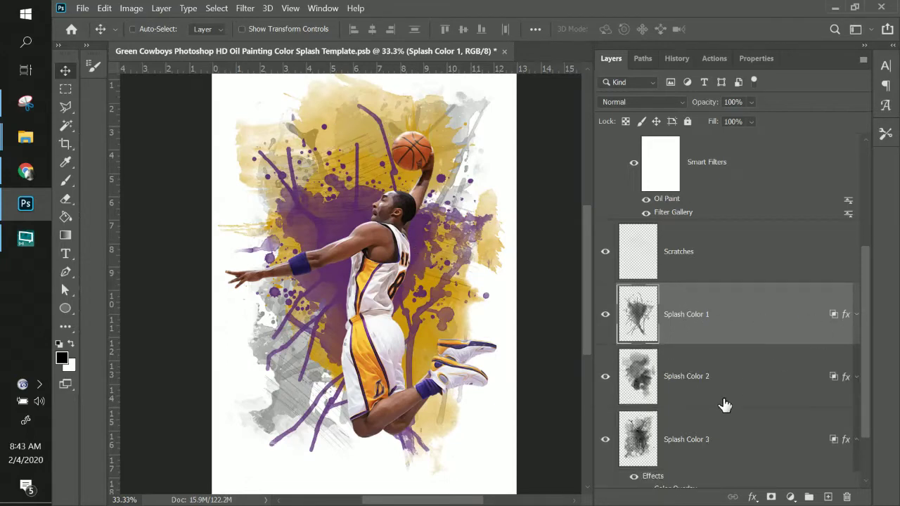
left_click(717, 393)
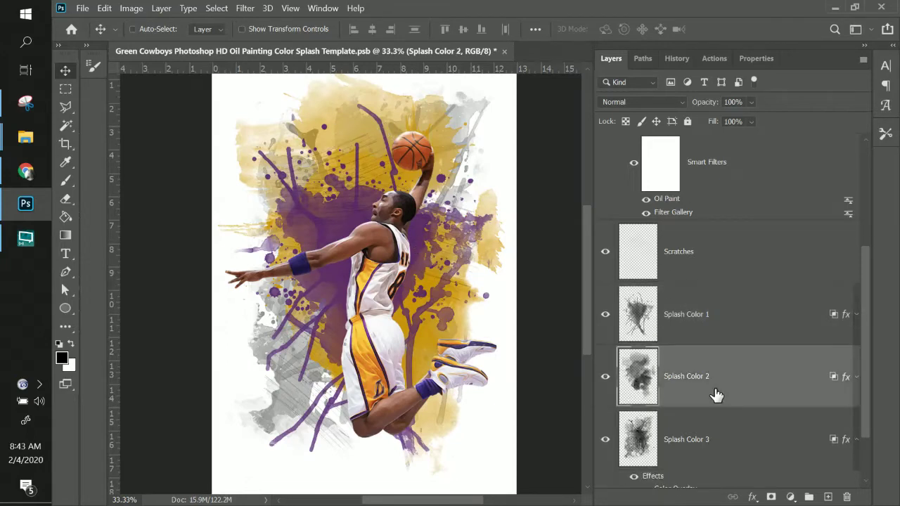
left_click(856, 377)
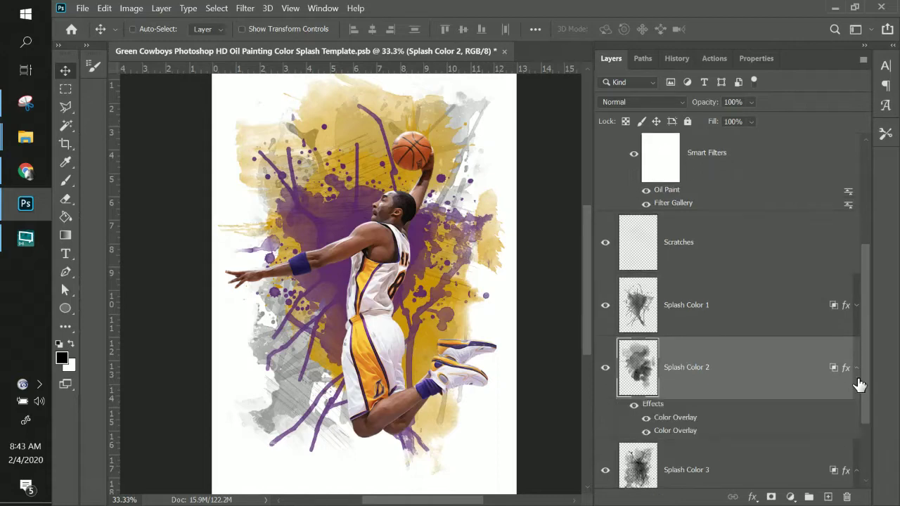
Step: Add another Color Overlay effect to the Splash Color 2 layer and open its color for editing with the player left uncovered
double_click(658, 409)
left_click_drag(545, 139, 730, 124)
left_click(535, 180)
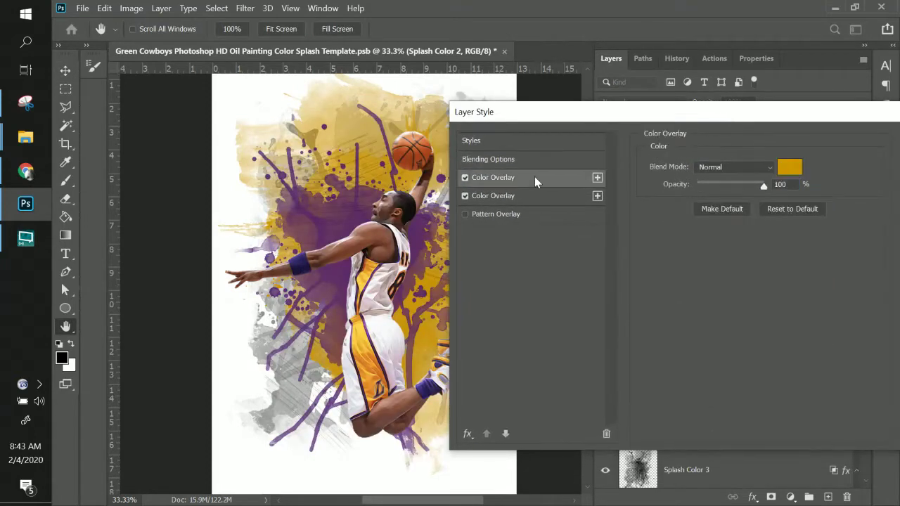
left_click(597, 178)
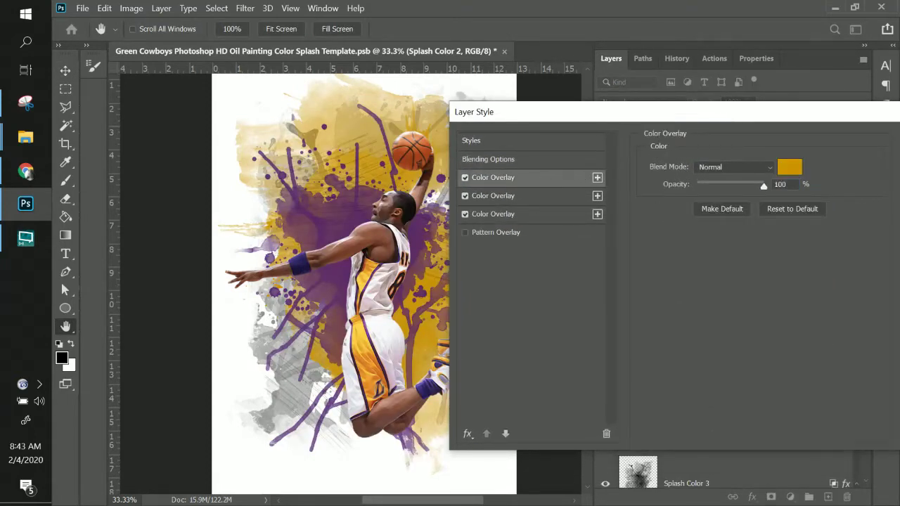
left_click(787, 168)
Step: Try overlay colors db8828, f7cb45, fbbd00 and f0ba38, based on the yellow parts of the player's uniform
left_click(371, 265)
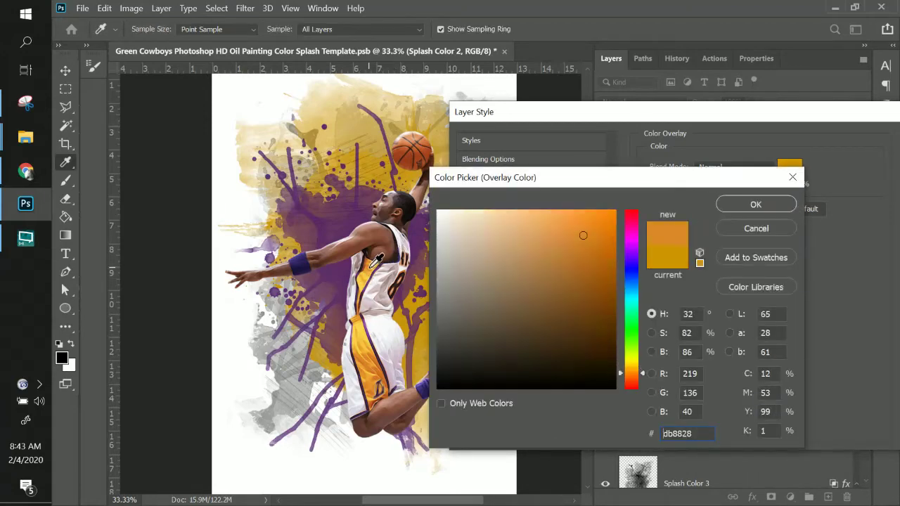
left_click_drag(371, 268, 368, 274)
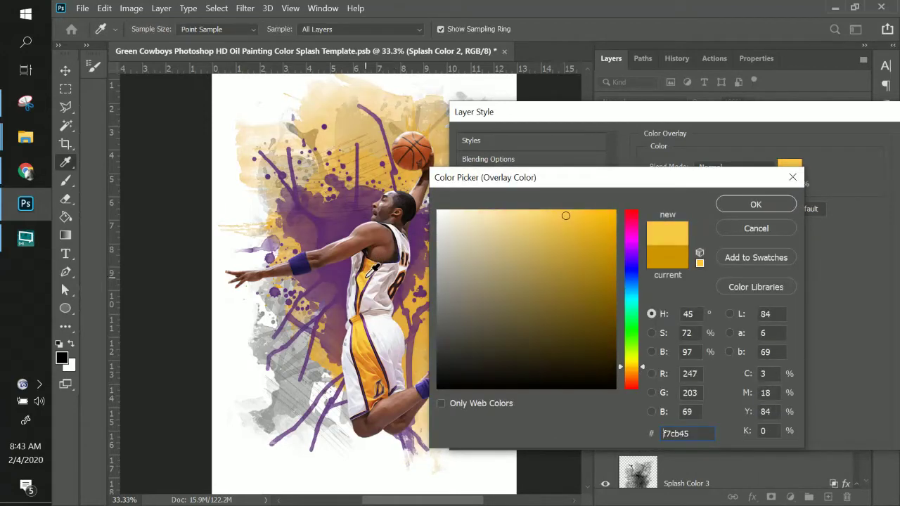
mouse_move(557, 249)
left_mouse_down()
mouse_move(601, 213)
mouse_move(630, 217)
left_mouse_up()
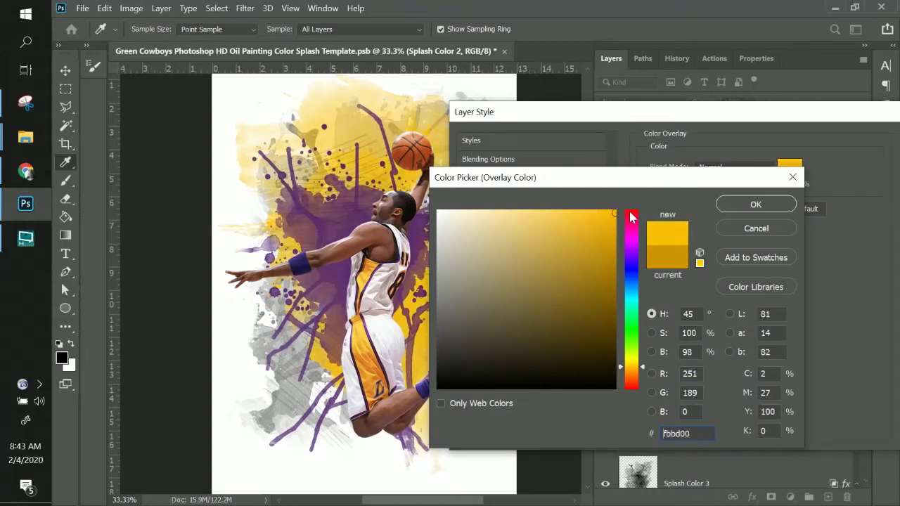
left_click(371, 363)
left_click_drag(371, 363, 370, 350)
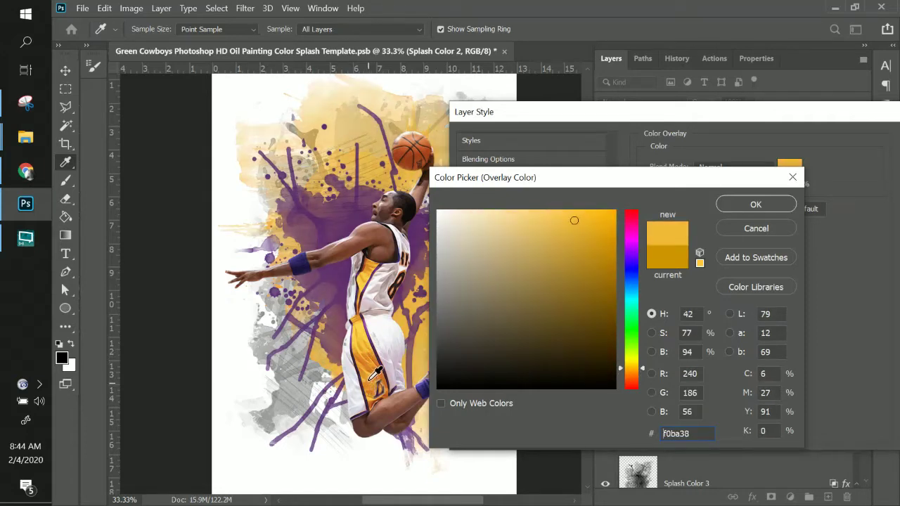
Step: Sample eea833 from the player's shorts, adjust it to edb214, and apply it as Splash Color 2's overlay color
left_click(375, 374)
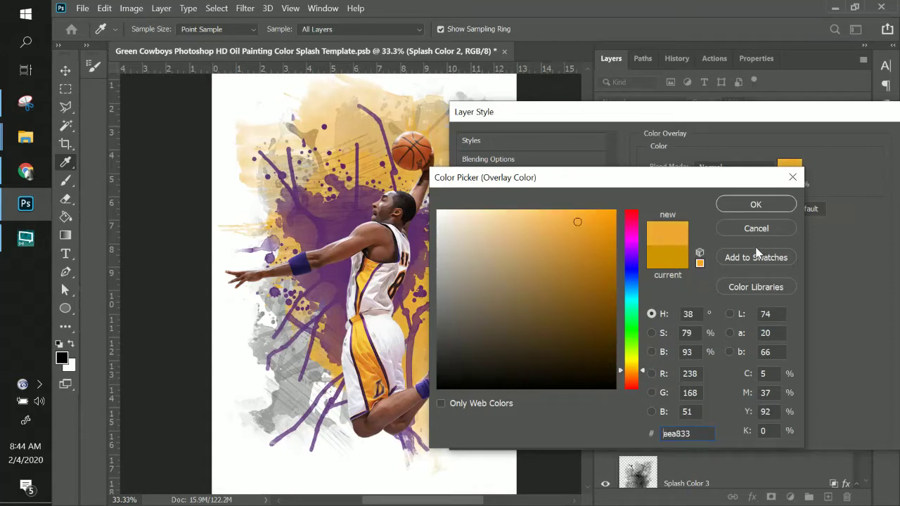
mouse_move(577, 222)
left_mouse_down()
mouse_move(608, 234)
mouse_move(601, 222)
left_mouse_up()
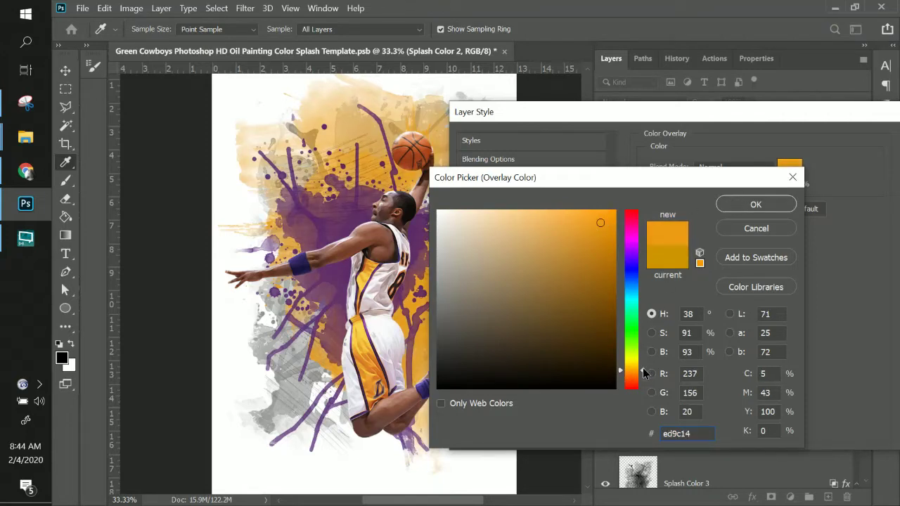
left_click_drag(643, 370, 644, 368)
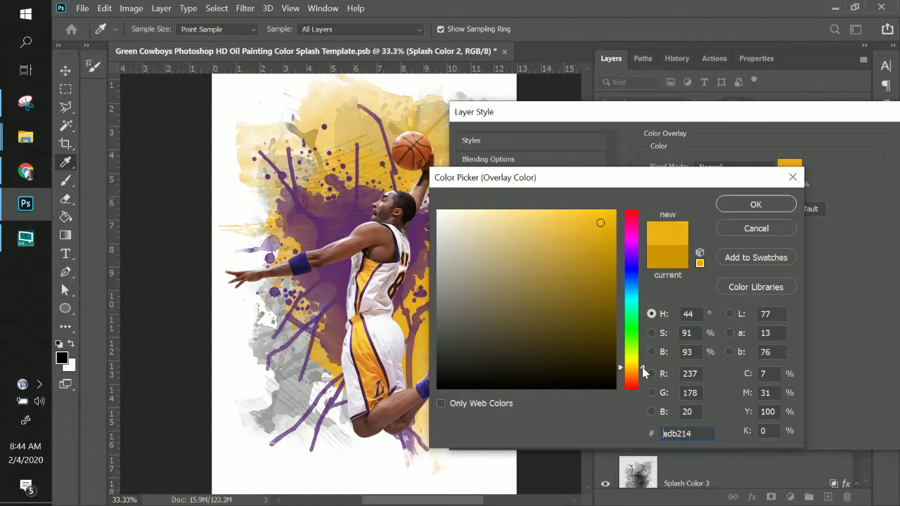
left_click(740, 207)
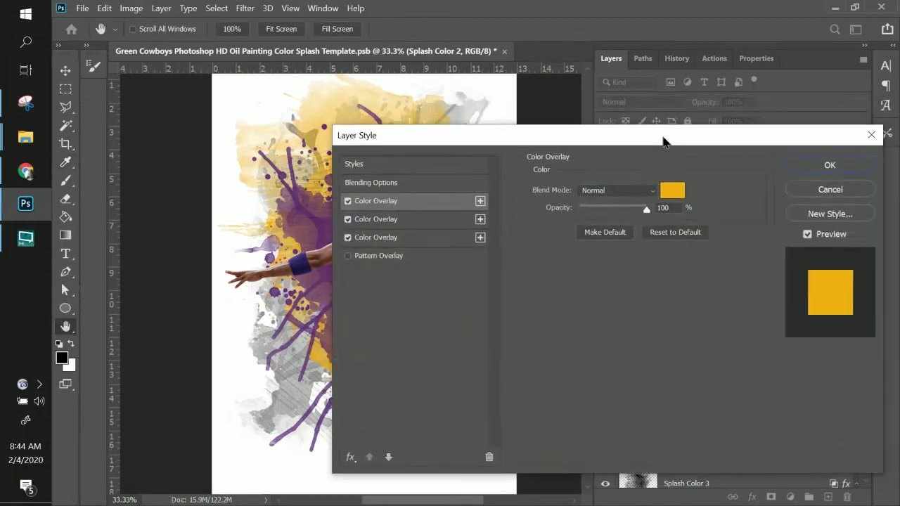
left_click(829, 166)
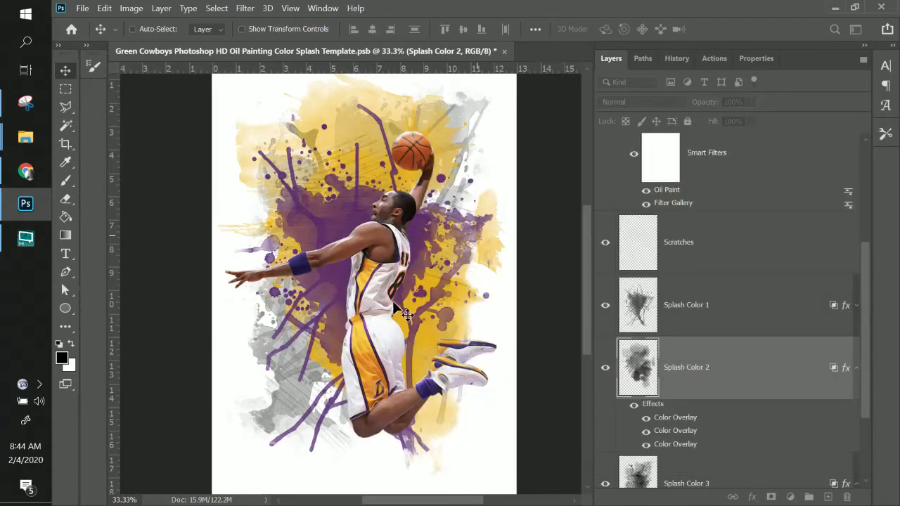
Step: Collapse the Splash Color 2 effects and select the Splash Color 3 layer
scroll(858, 322, "down", 2)
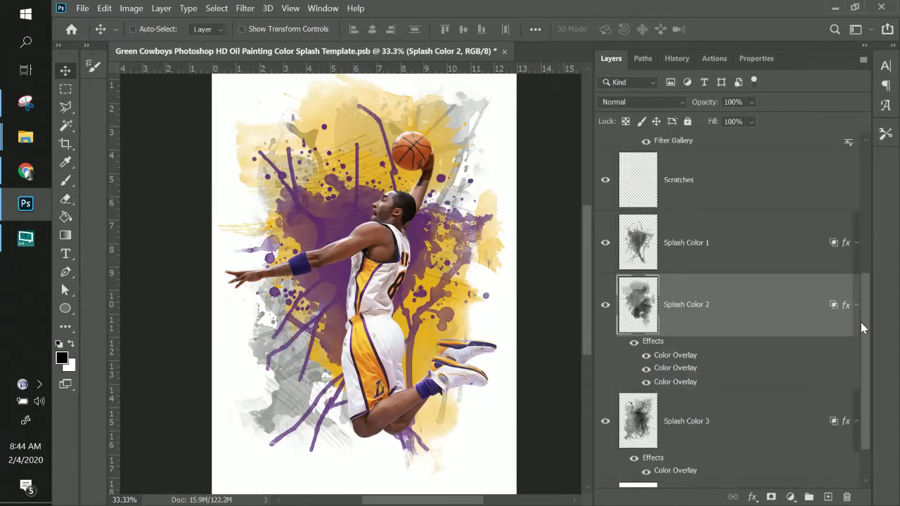
left_click(856, 309)
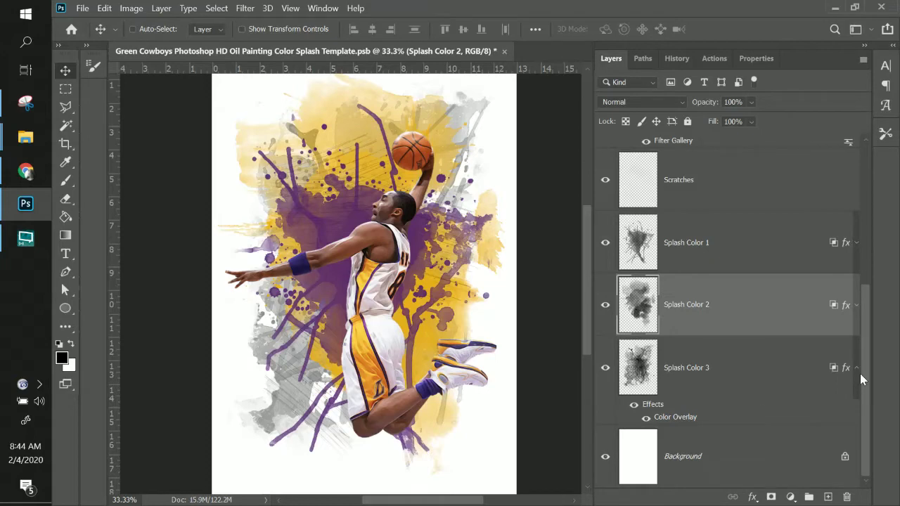
left_click(676, 420)
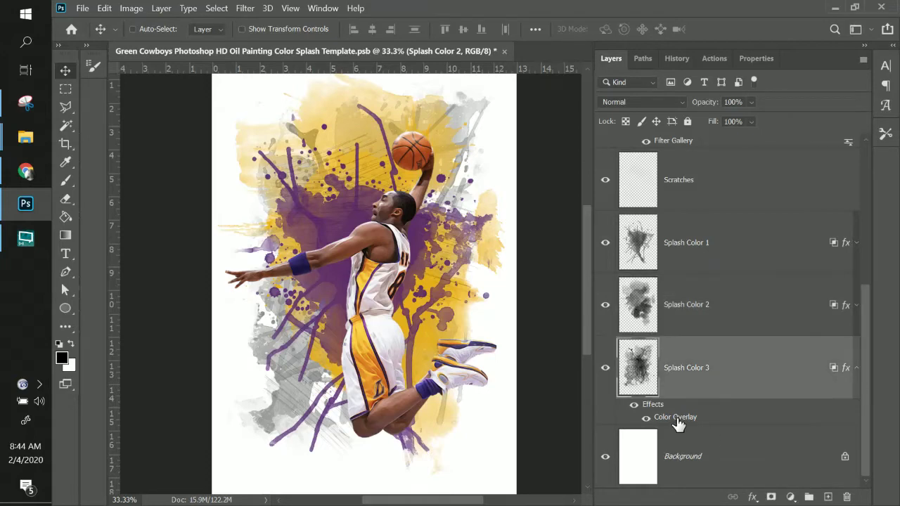
Step: Set the existing Color Overlay of the Splash Color 3 layer to black (000000) and apply the layer style
double_click(676, 420)
left_click_drag(558, 149, 677, 133)
left_click(788, 187)
left_click(398, 410)
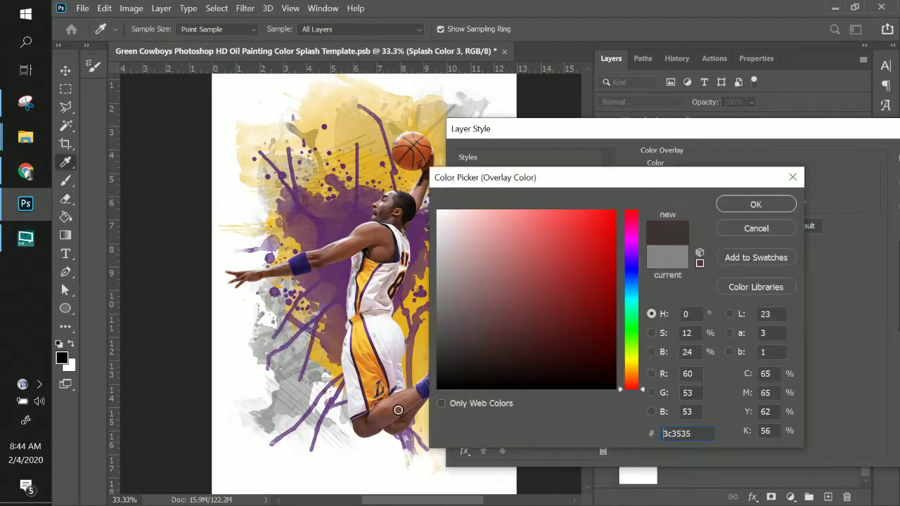
left_click_drag(398, 410, 386, 423)
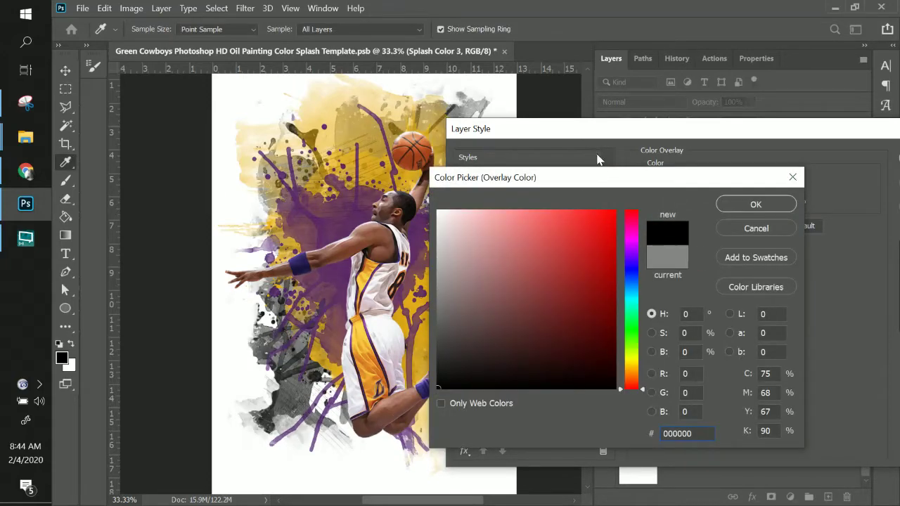
left_click_drag(606, 180, 568, 198)
left_click(741, 224)
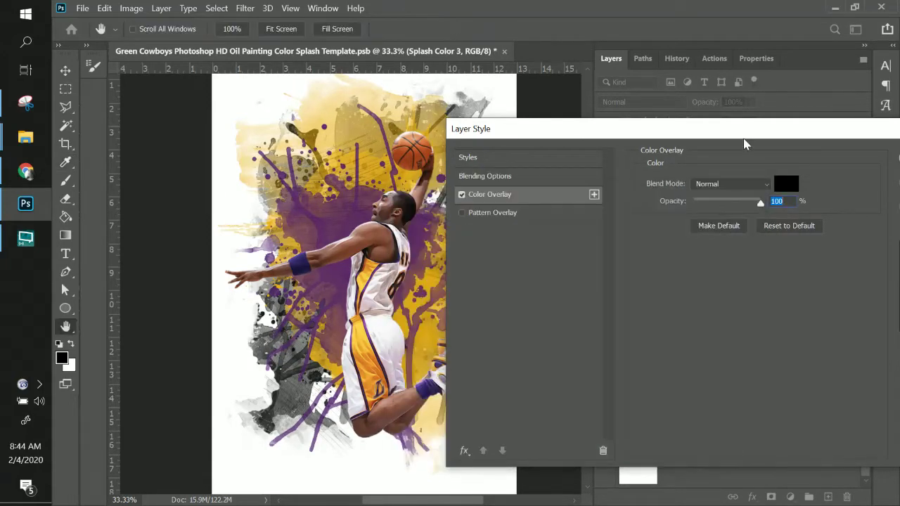
left_click_drag(745, 144, 513, 190)
left_click(684, 206)
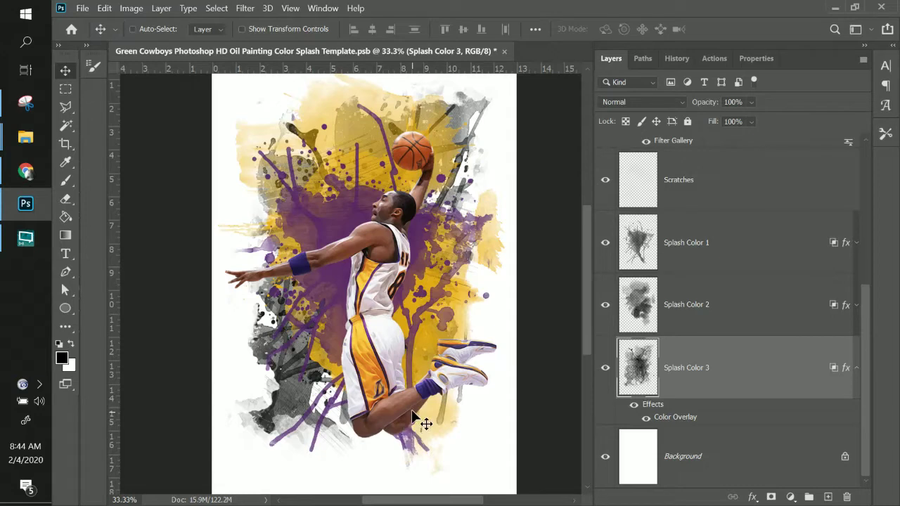
Step: Show the BW and BW Sketch Subject layers again and lower the BW Sketch Subject layer's opacity to 35%
scroll(613, 299, "up", 5)
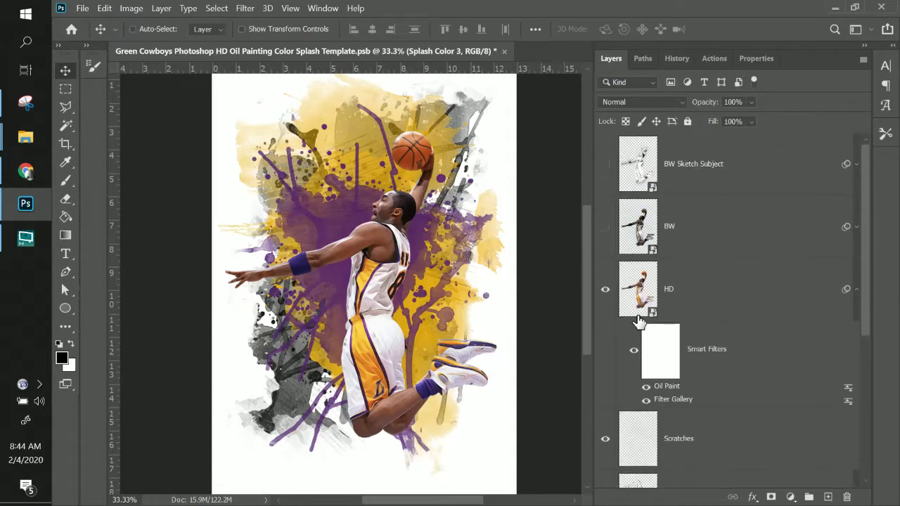
left_click(605, 227)
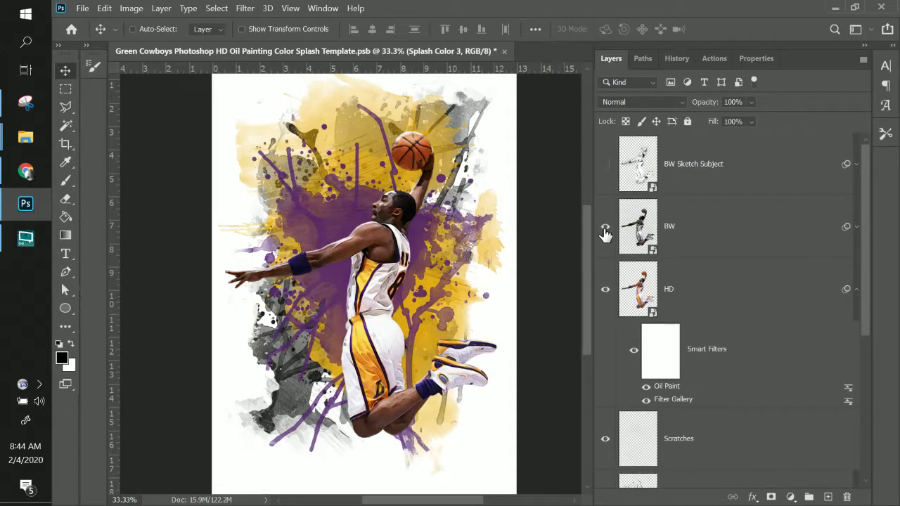
left_click(605, 164)
left_click(731, 174)
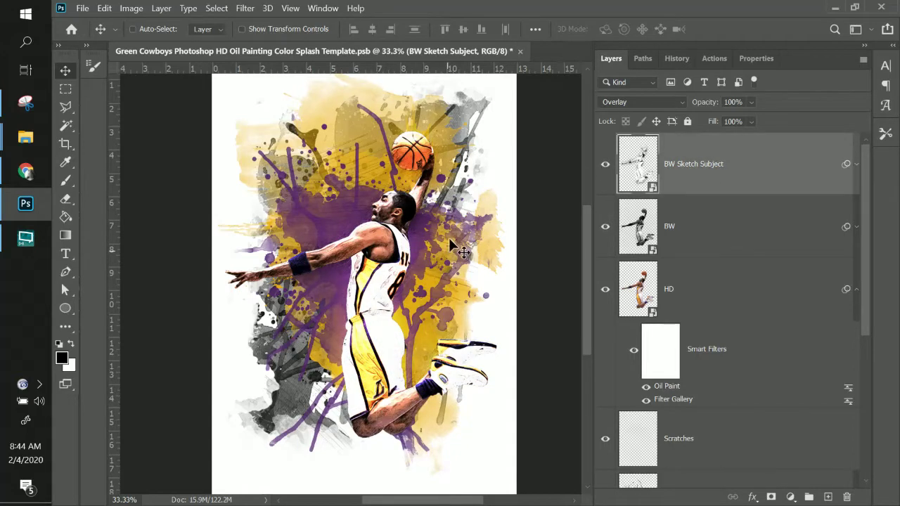
left_click(750, 102)
left_click_drag(723, 117, 733, 122)
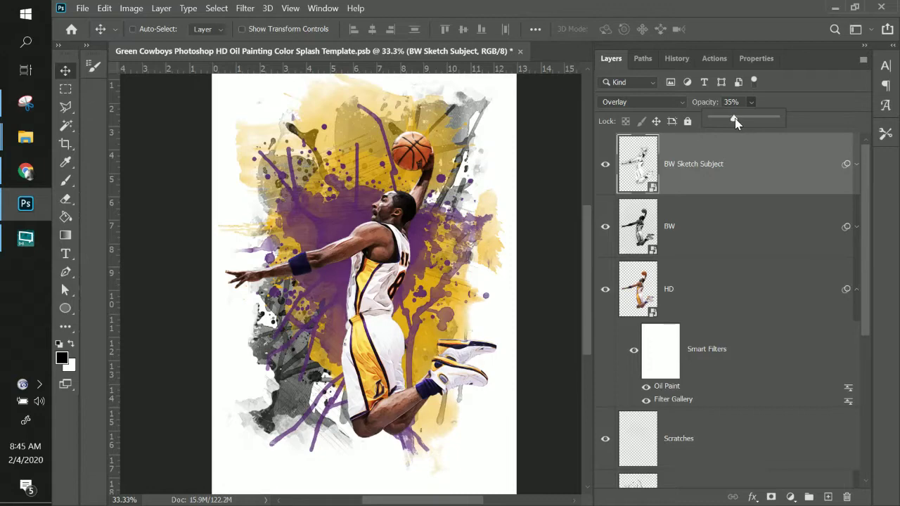
Step: Compare the artwork with and without the BW Sketch Subject layer and review the smart filters applied to it
left_click(606, 170)
left_click(606, 170)
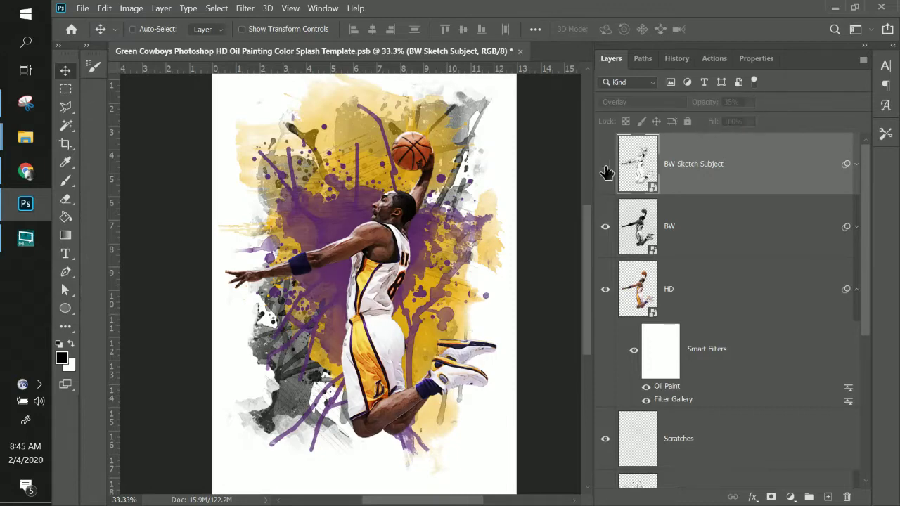
left_click(606, 170)
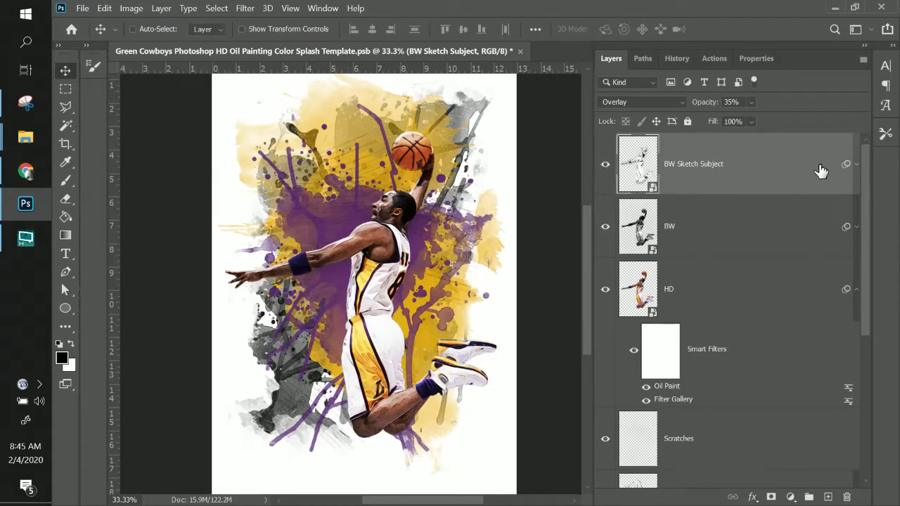
left_click(855, 164)
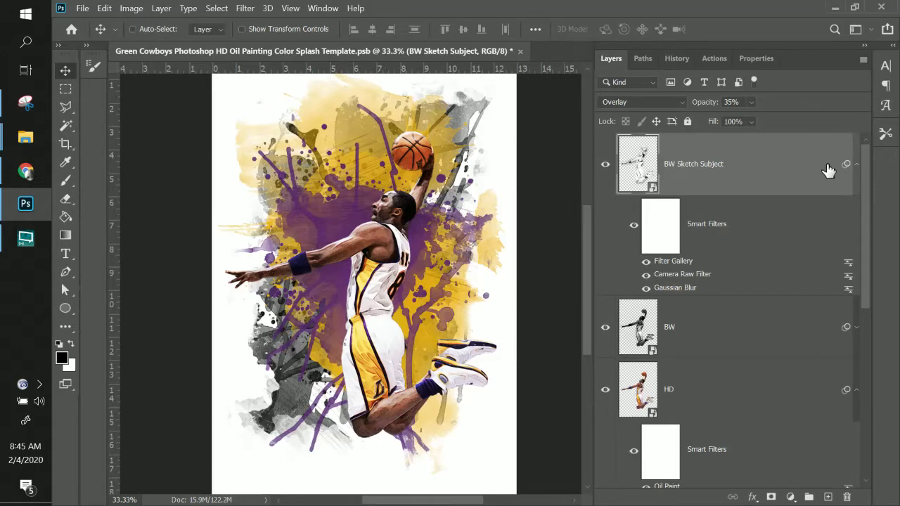
left_click(856, 163)
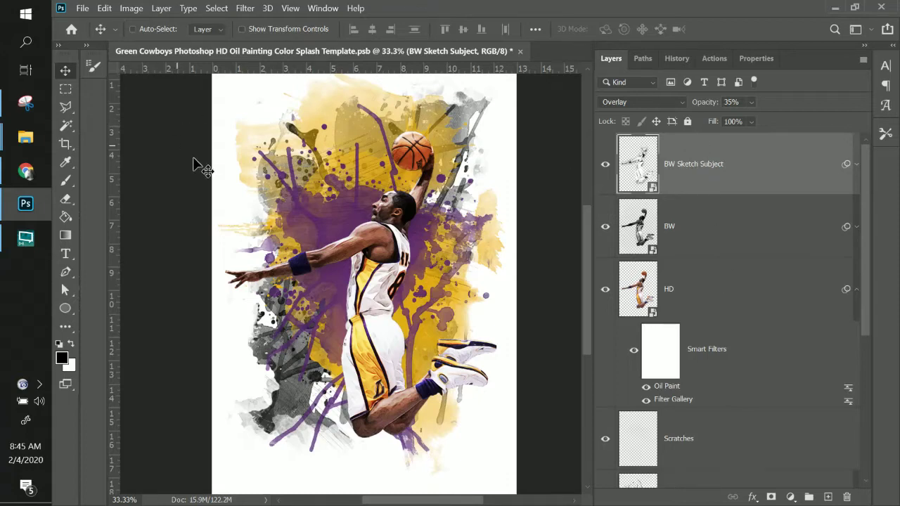
left_click(25, 103)
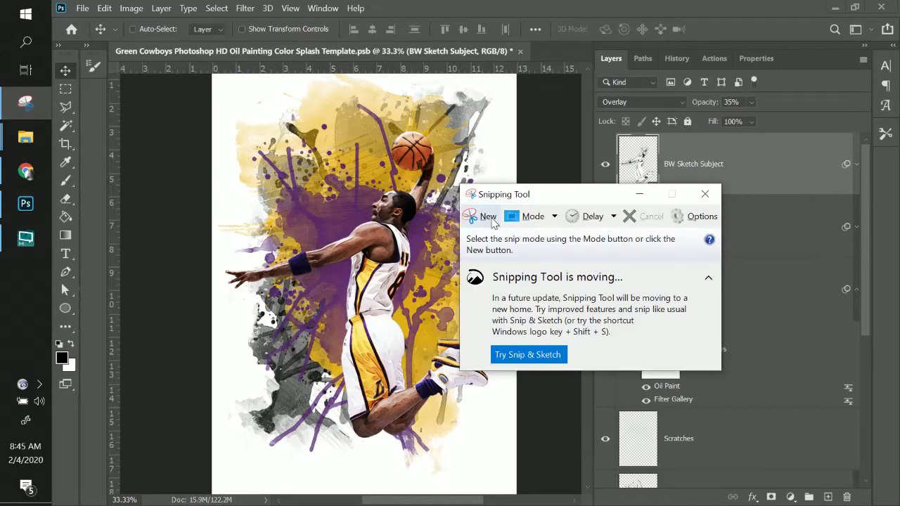
left_click(488, 217)
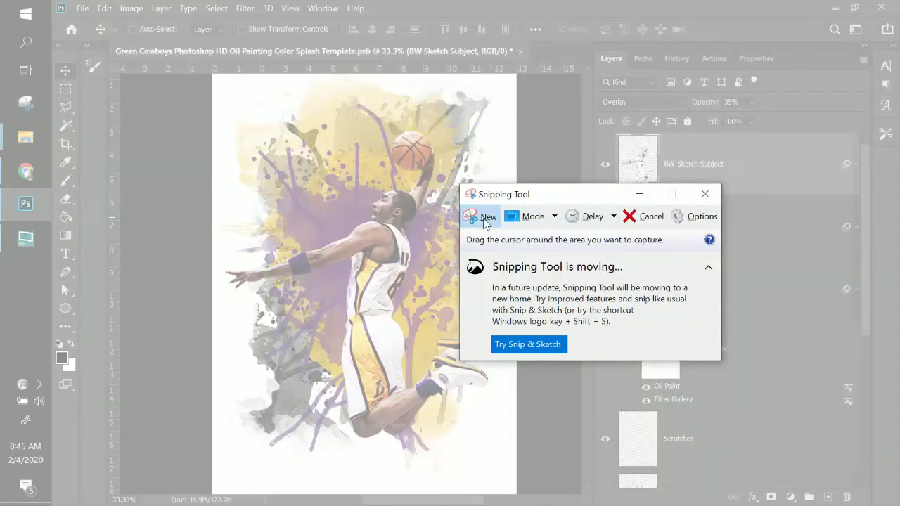
key("Escape")
left_click(292, 126)
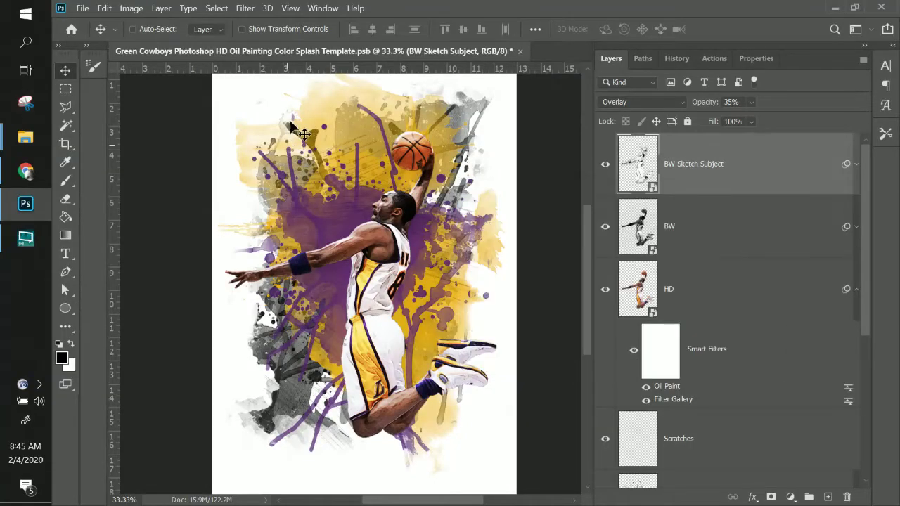
key("ctrl+Print")
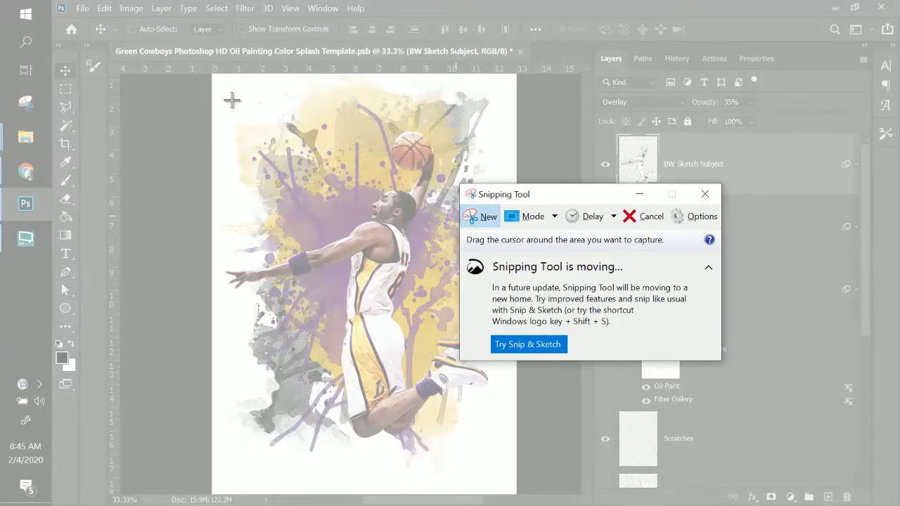
left_click(704, 193)
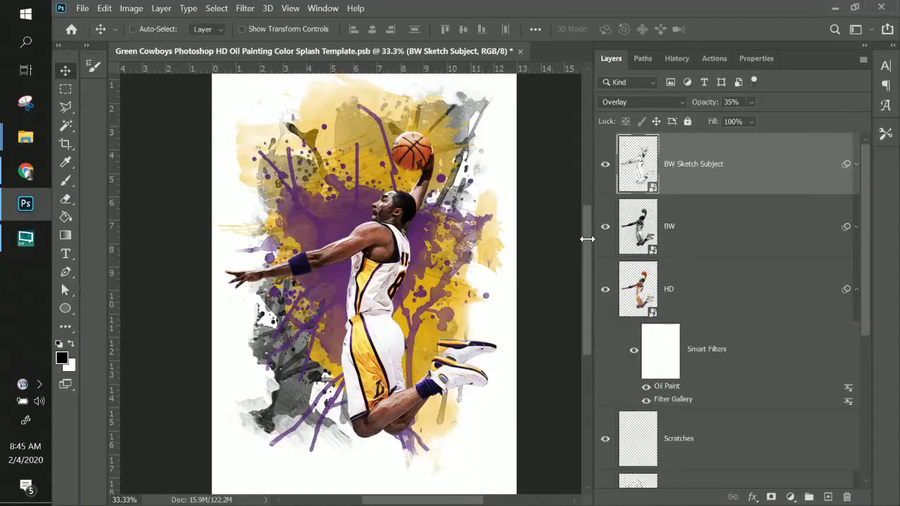
left_click_drag(587, 239, 587, 238)
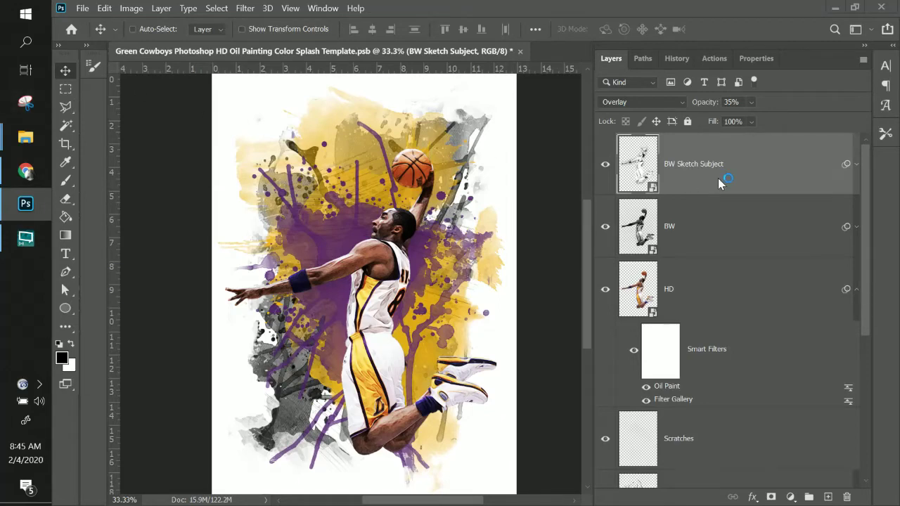
left_click(82, 9)
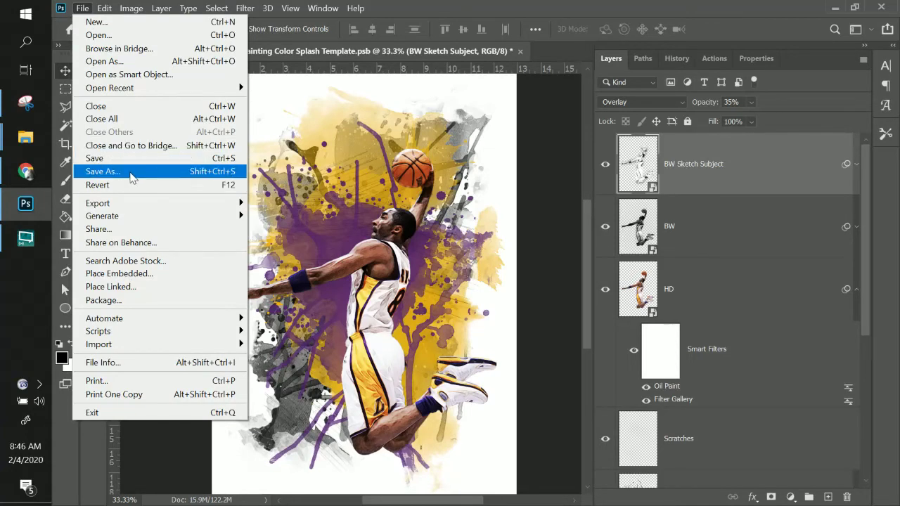
mouse_move(135, 201)
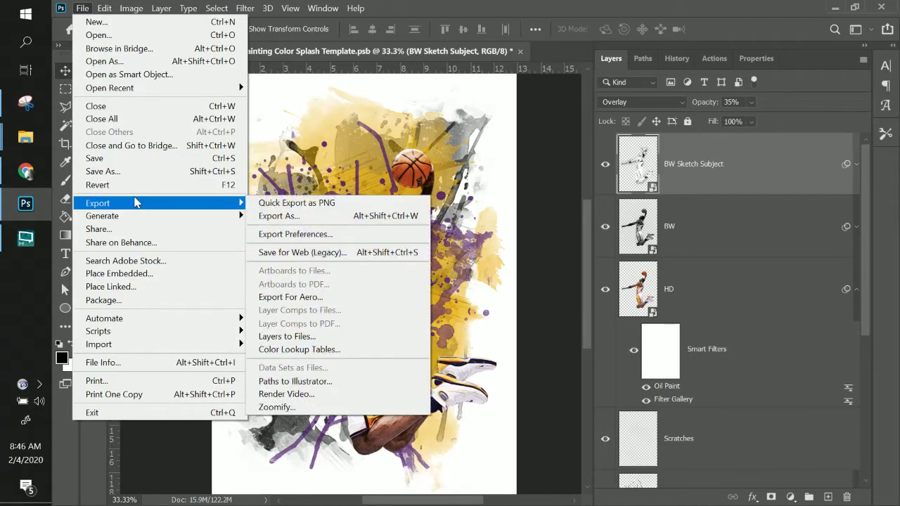
left_click(307, 203)
left_click(795, 174)
Step: Hide the white Background layer so the artwork has a transparent backdrop
scroll(795, 183, "down", 4)
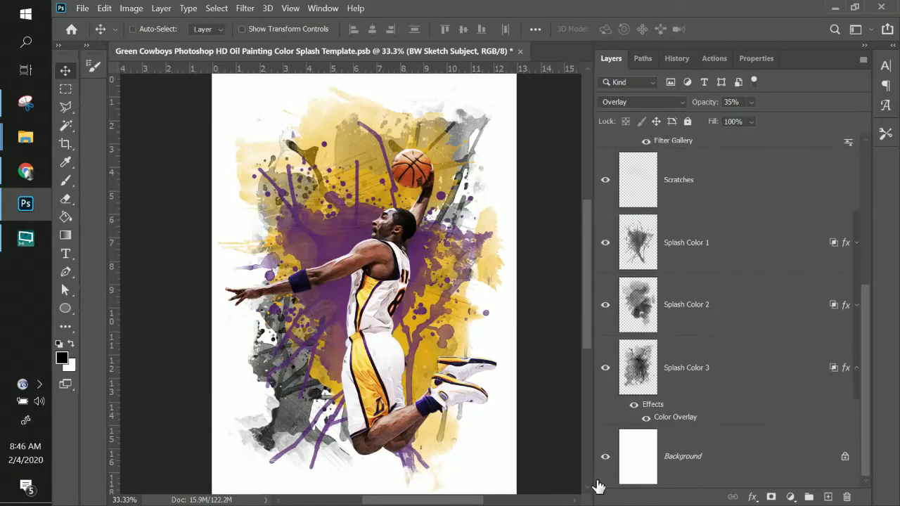
left_click(606, 459)
scroll(724, 397, "up", 5)
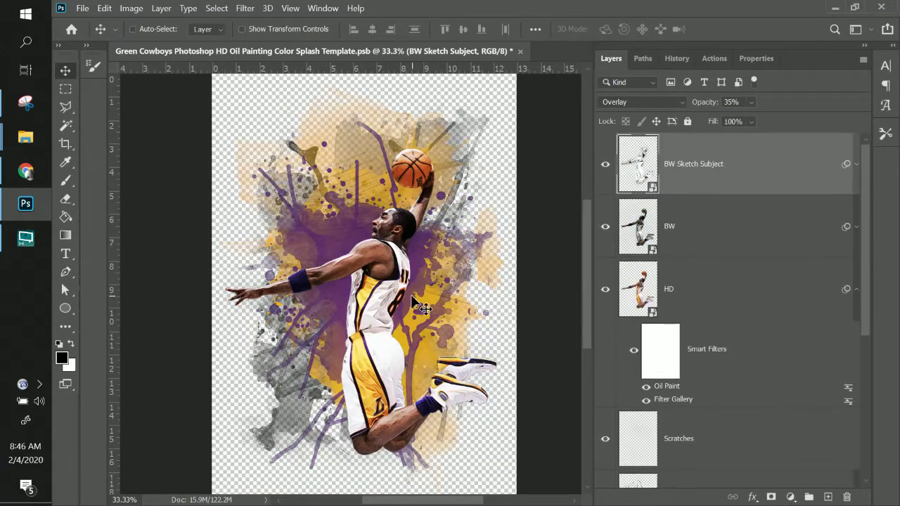
scroll(421, 303, "up", 1)
scroll(421, 302, "down", 2)
Step: Quick-export the artwork as a PNG to the InnateLab Photoshop Templates folder, adding "-kobe dunk-3" to the template's file name
left_click(83, 9)
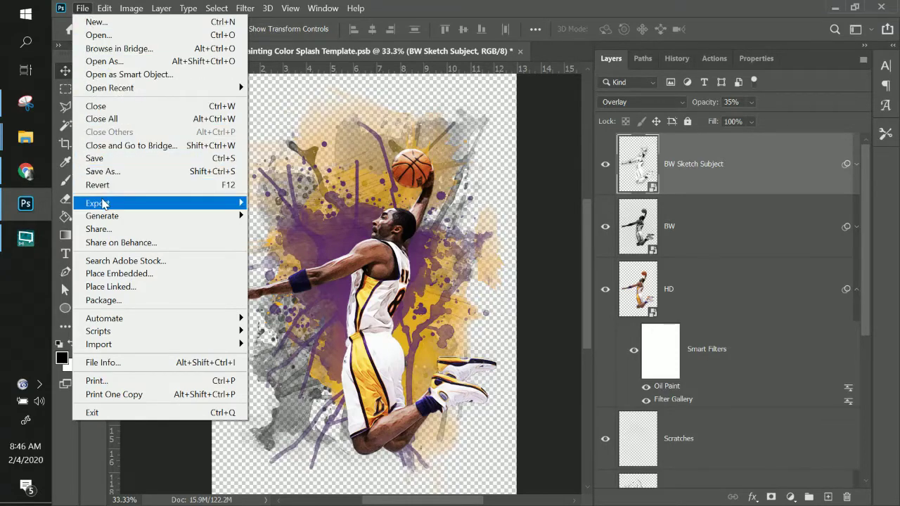
mouse_move(103, 204)
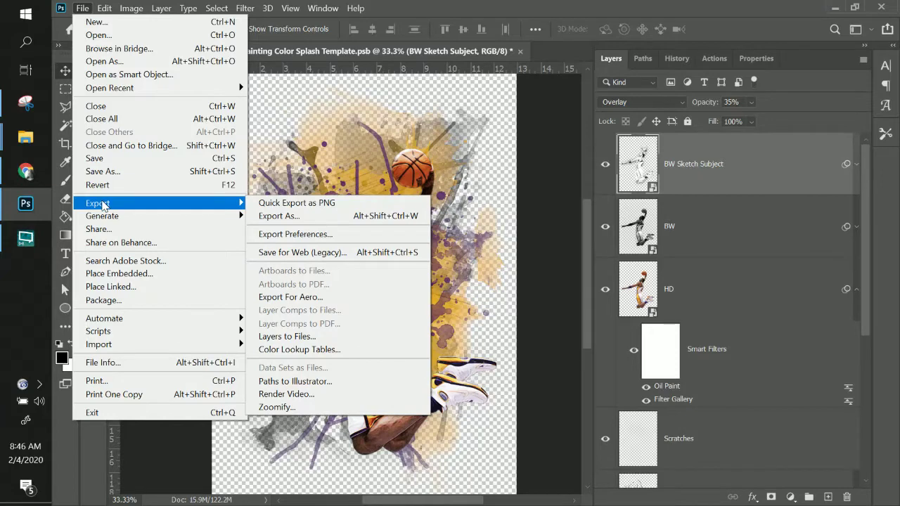
left_click(311, 205)
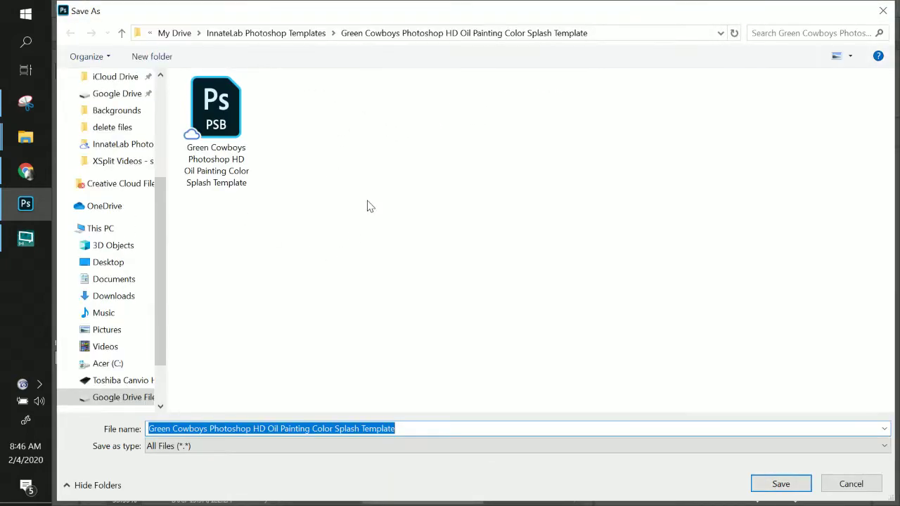
left_click(275, 34)
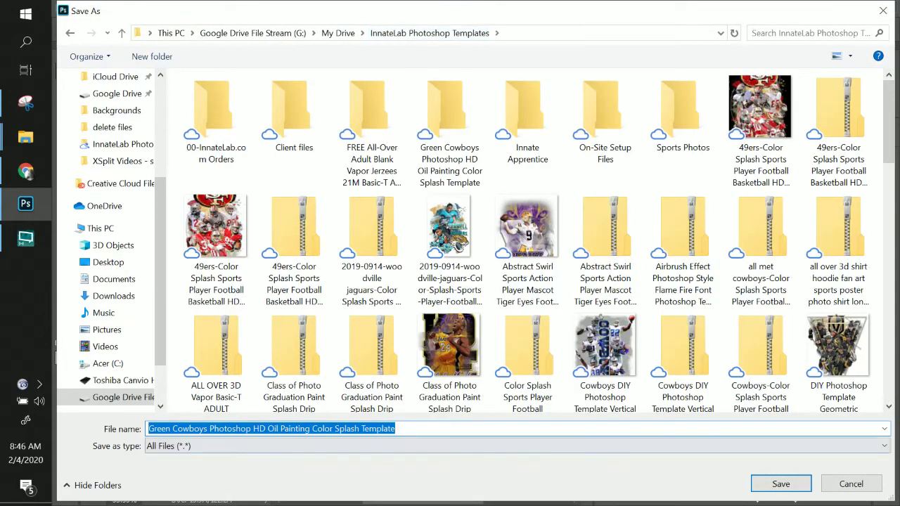
key("End")
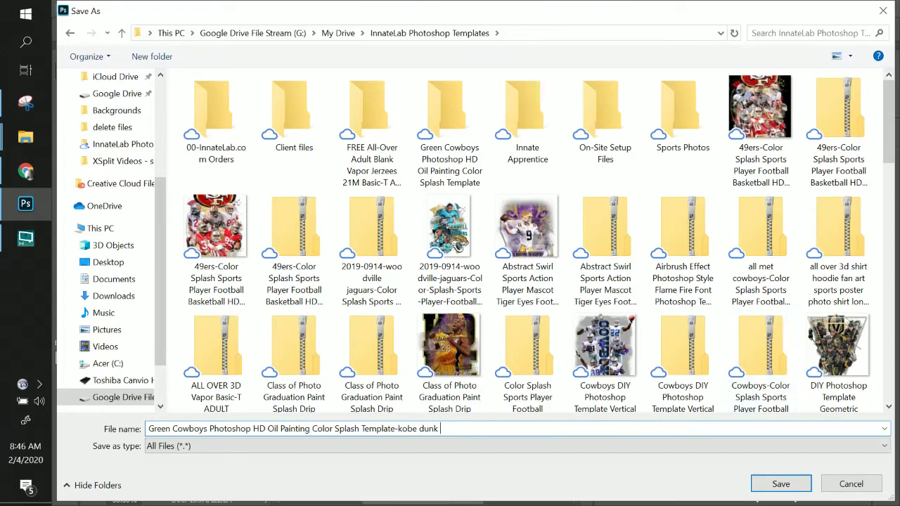
key("Return")
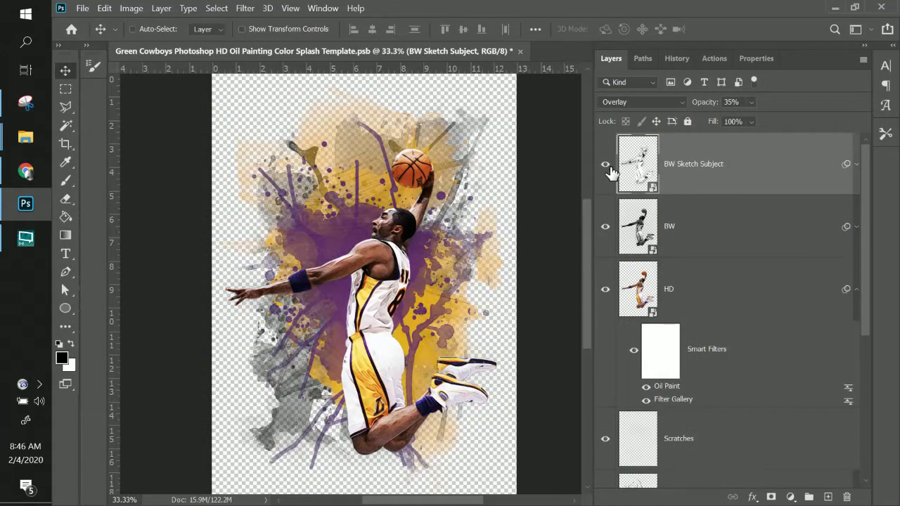
Step: Hide the HD and BW layers and set the BW Sketch Subject layer to Normal blending at 100% opacity
left_click(605, 290)
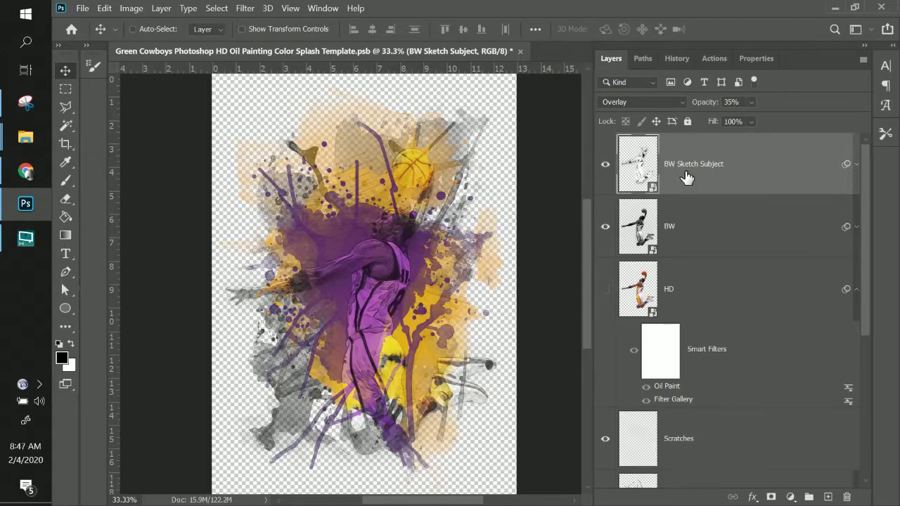
left_click(604, 230)
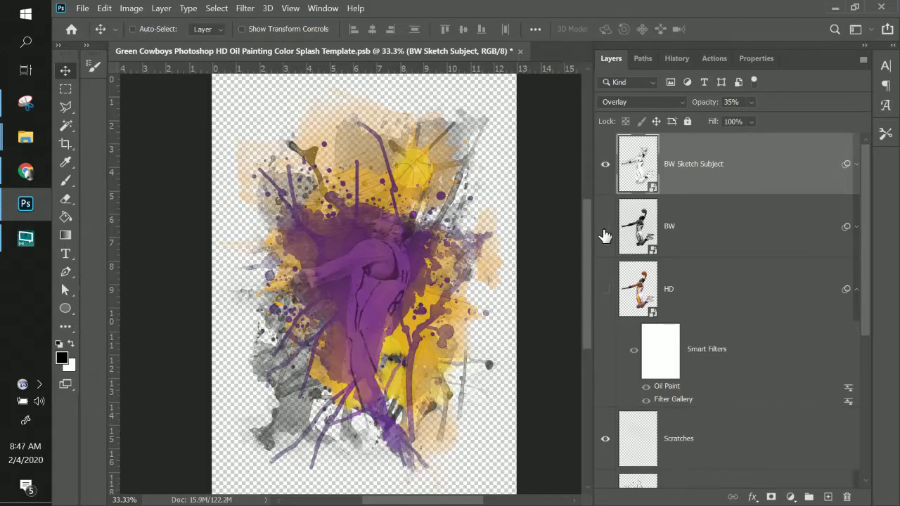
left_click(641, 102)
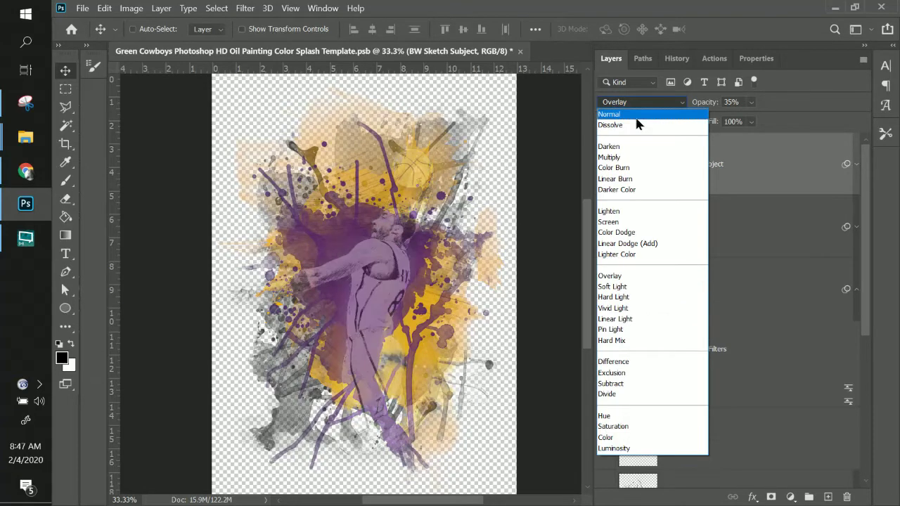
left_click(633, 112)
left_click(634, 107)
left_click(634, 114)
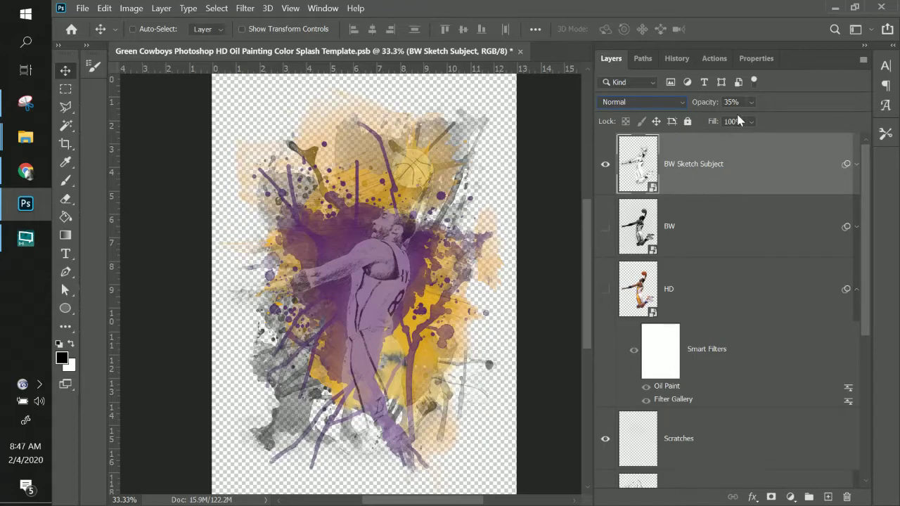
left_click_drag(763, 120, 836, 119)
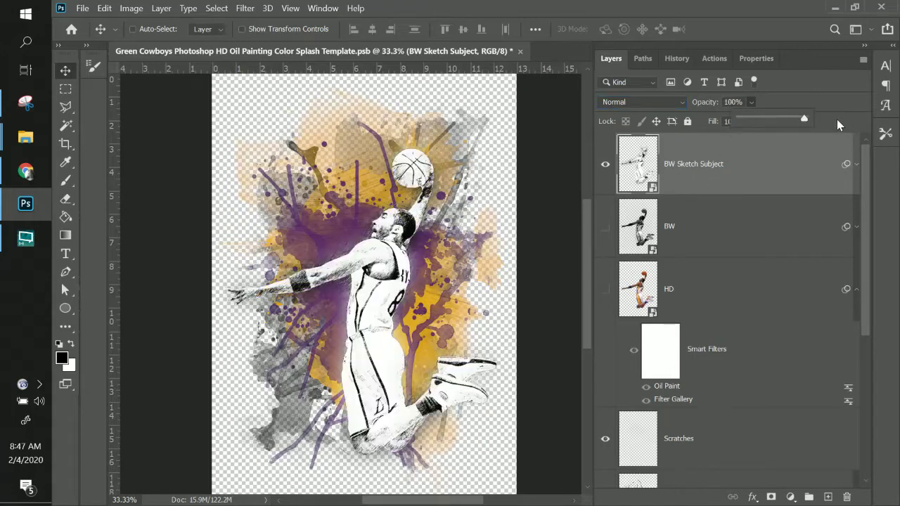
left_click(751, 183)
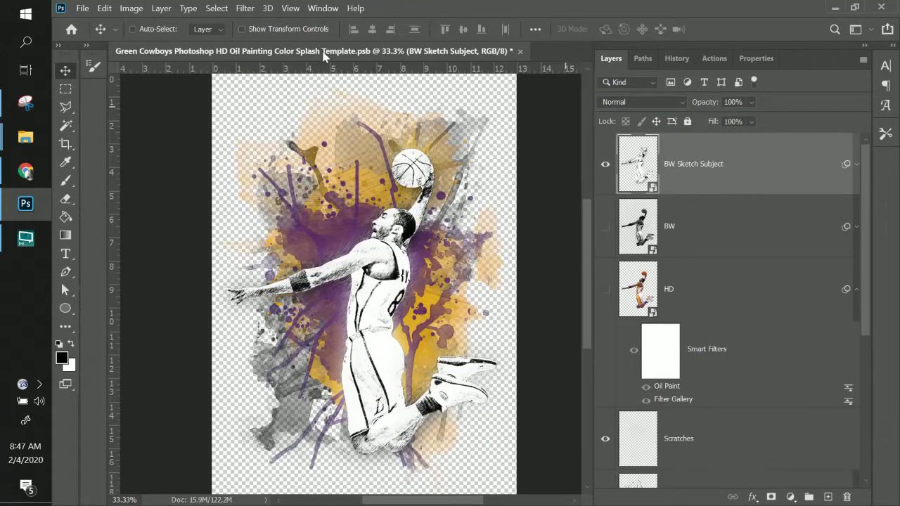
Step: Try the Overlay blend mode on the BW Sketch Subject layer and return it to Normal
left_click(640, 104)
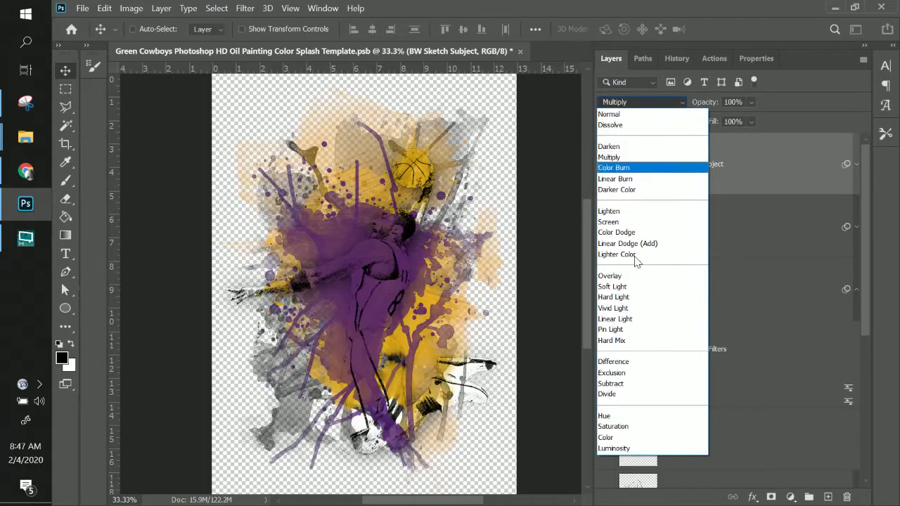
left_click(633, 277)
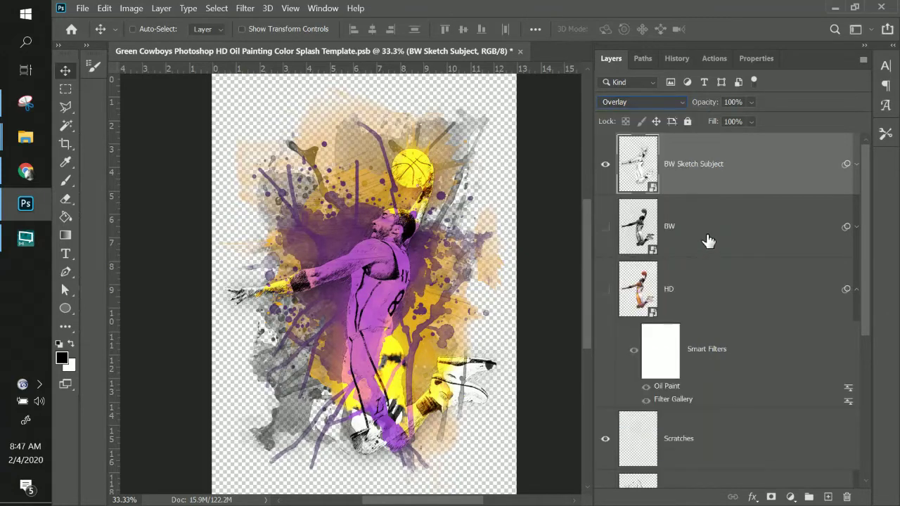
left_click(629, 102)
left_click(622, 114)
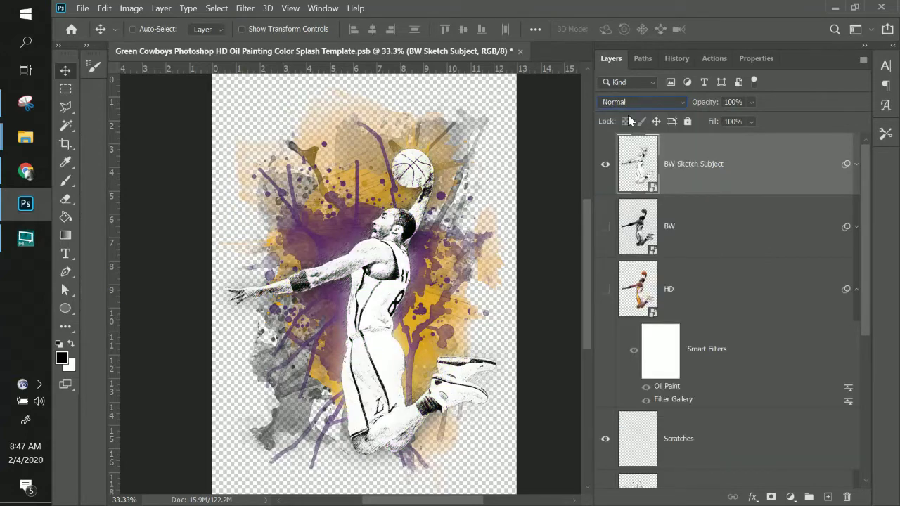
Step: Quick-export the black-and-white sketch version as a PNG to InnateLab Photoshop Templates, basing its file name on the earlier kobe dunk-3 export
left_click(82, 7)
mouse_move(128, 203)
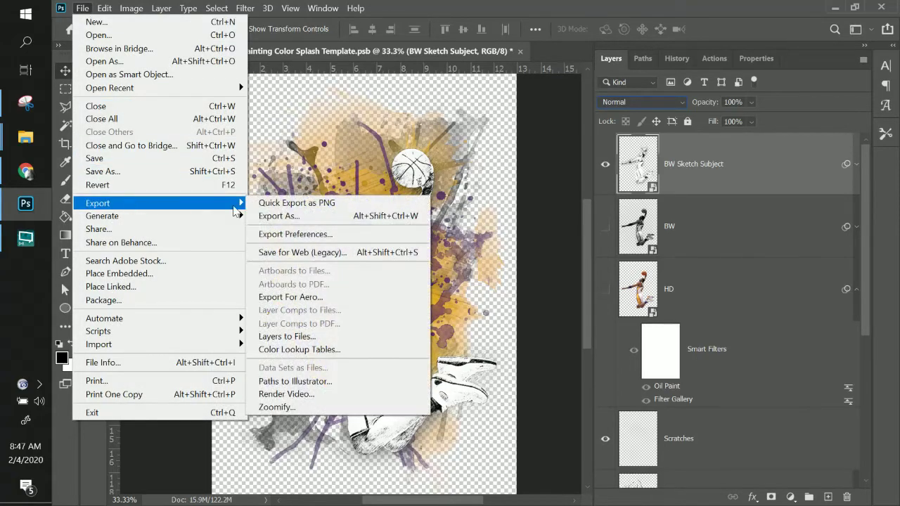
left_click(271, 203)
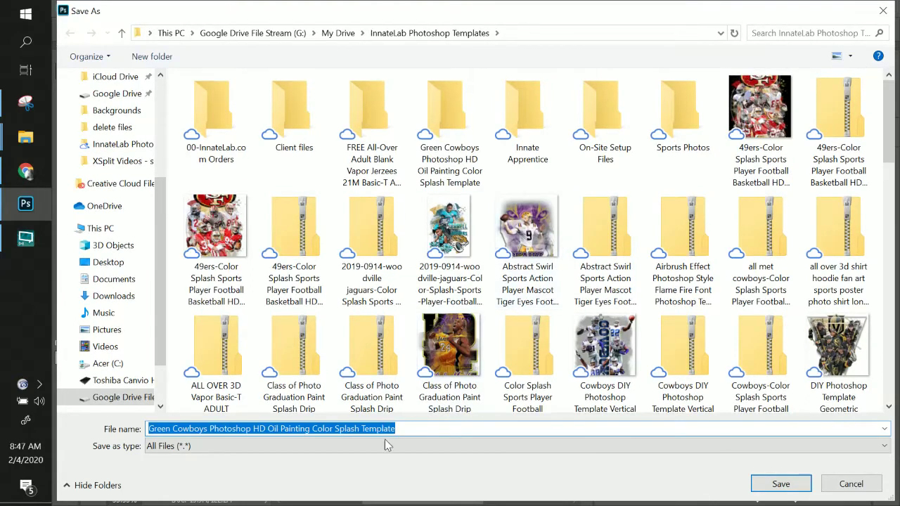
left_click(432, 430)
type("-")
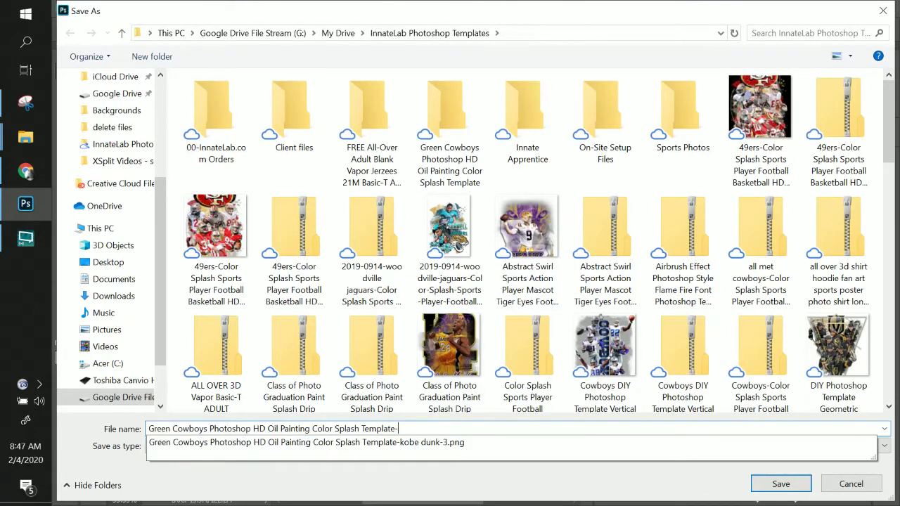
left_click(420, 443)
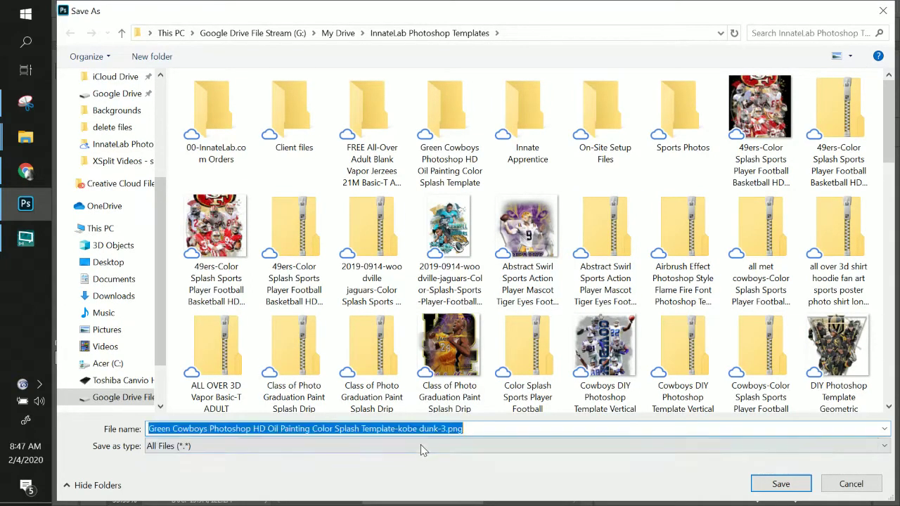
left_click(420, 445)
left_click(436, 444)
left_click(440, 428)
left_click(440, 428)
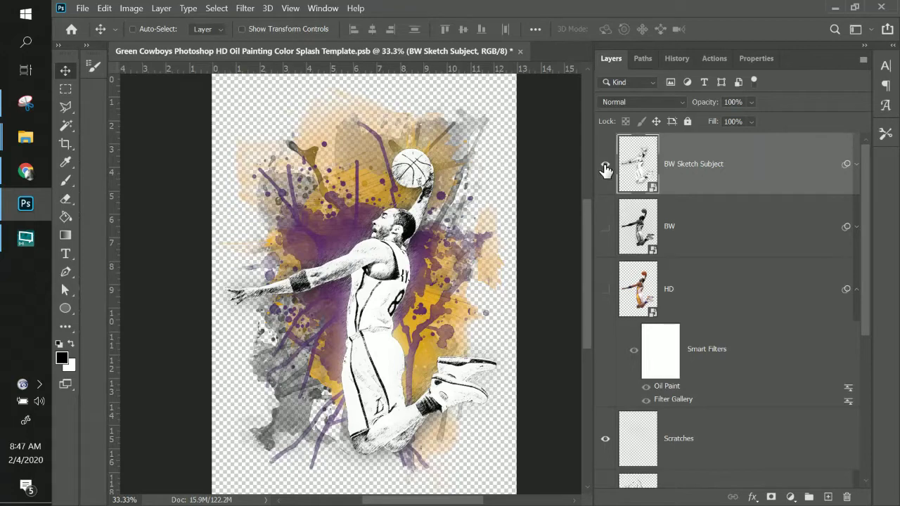
left_click(605, 167)
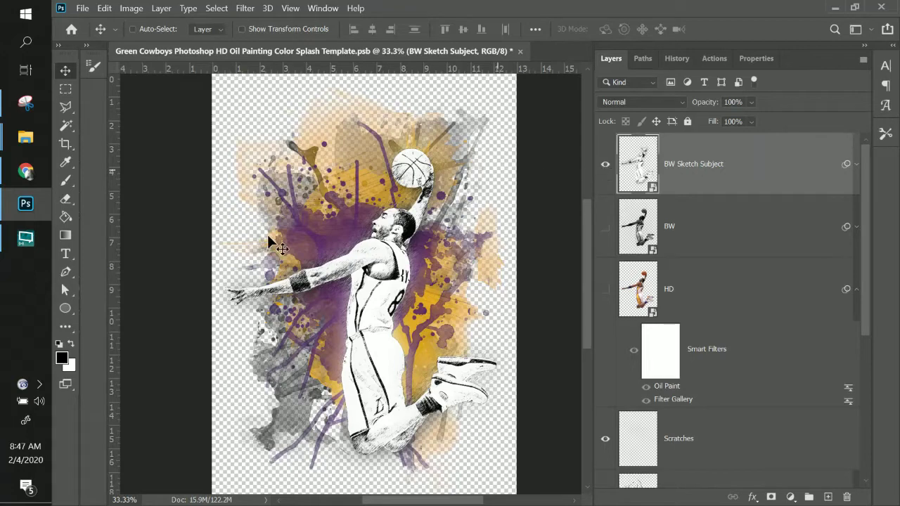
Step: Hide the BW Sketch Subject layer, show the BW layer, and set it to Normal blending at 100% opacity
left_click(605, 166)
left_click(605, 226)
left_click(691, 242)
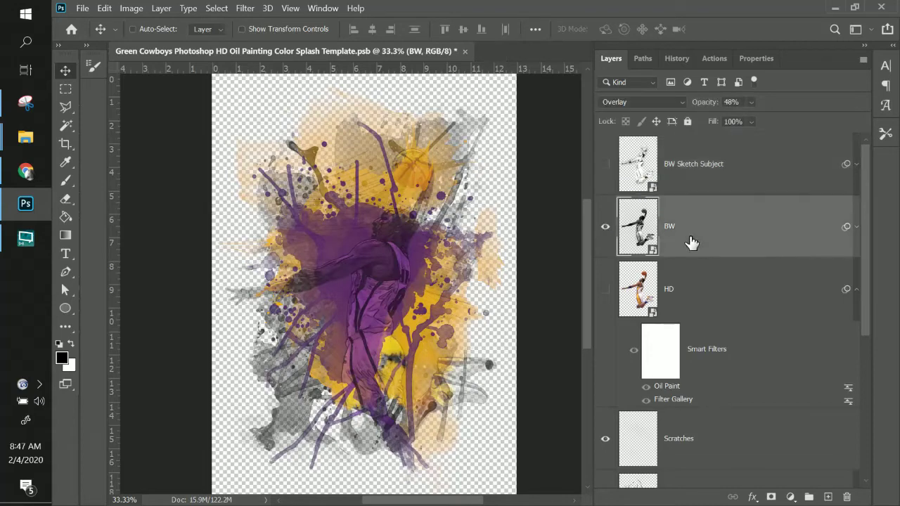
left_click(617, 102)
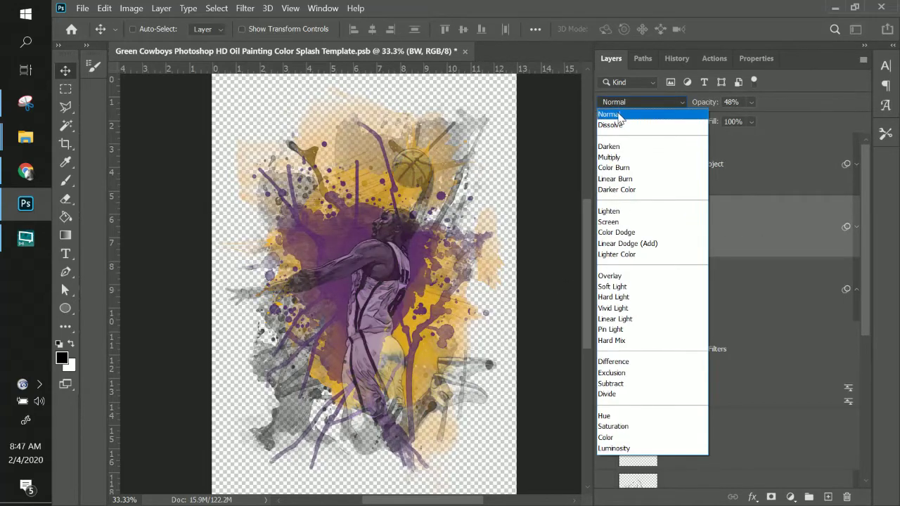
left_click(617, 114)
left_click(751, 102)
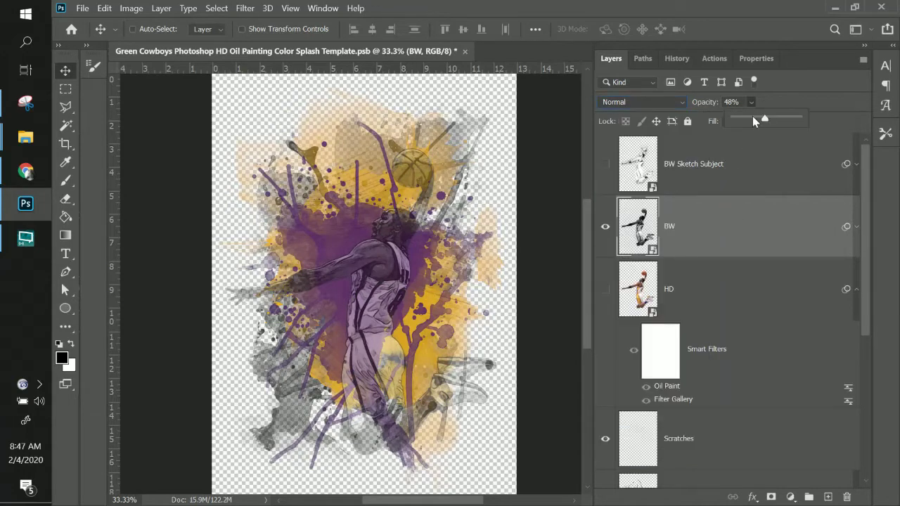
left_click_drag(766, 121, 824, 130)
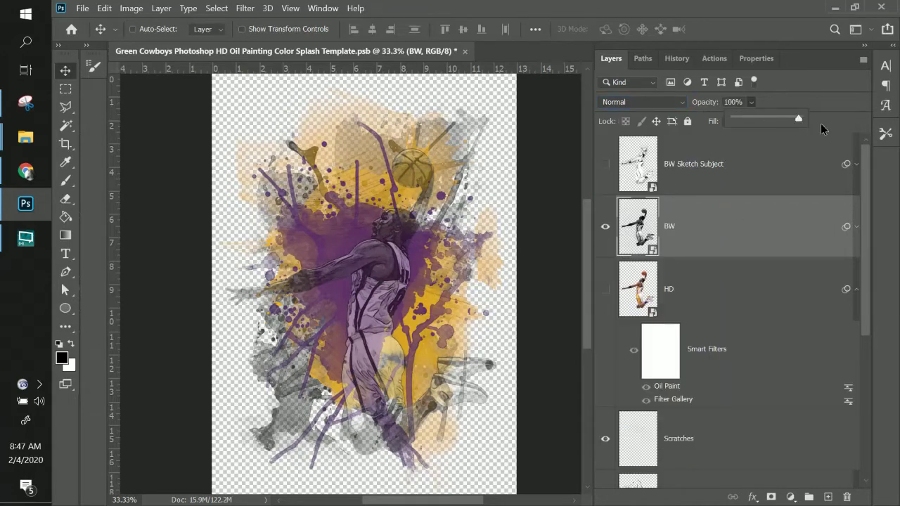
left_click(758, 225)
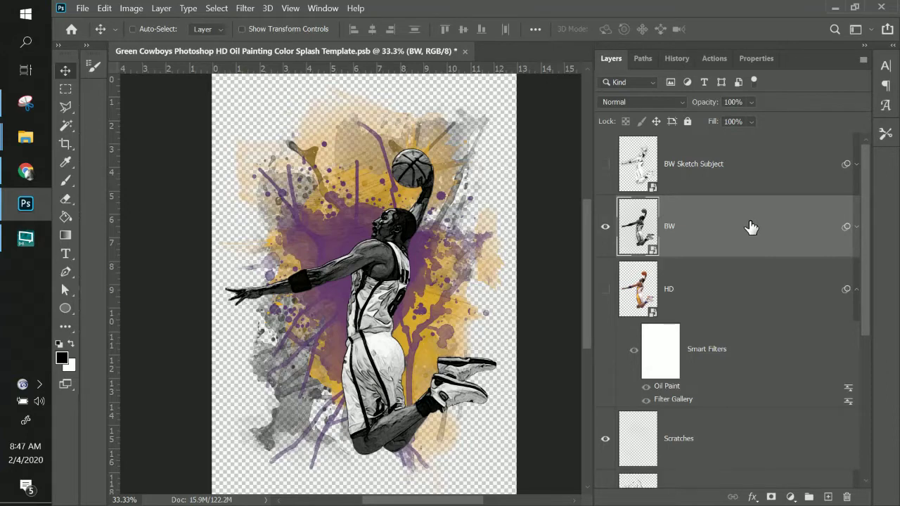
Step: Try the BW layer at 57% opacity and preview it with the white Background layer shown, hiding the background again
left_click(751, 102)
left_click_drag(750, 119, 739, 118)
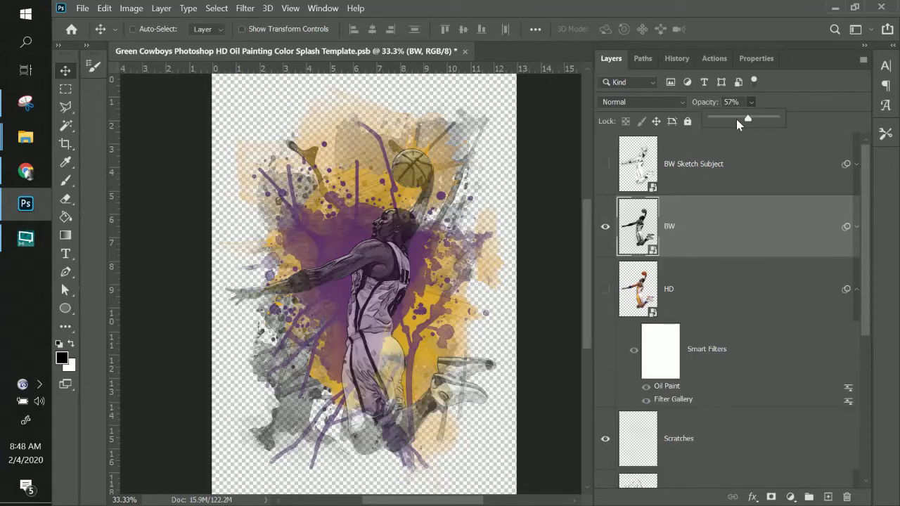
scroll(692, 373, "down", 4)
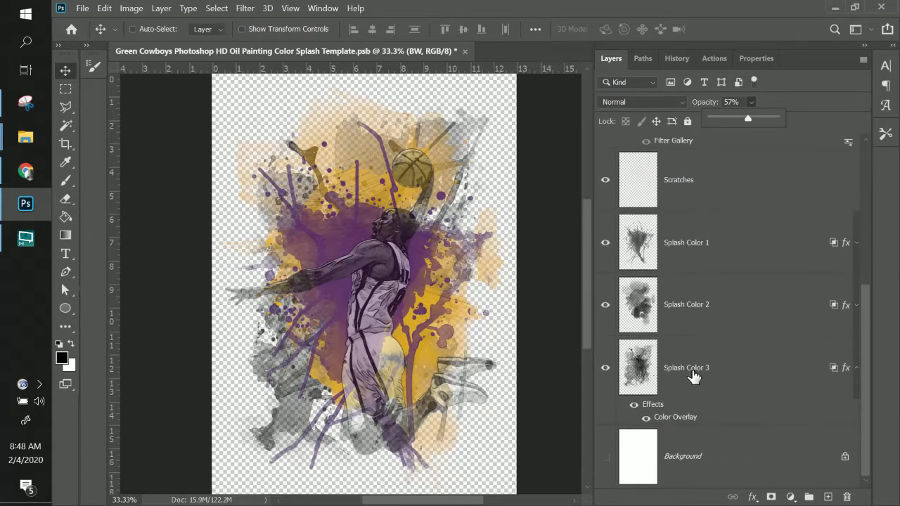
left_click(604, 460)
left_click(603, 458)
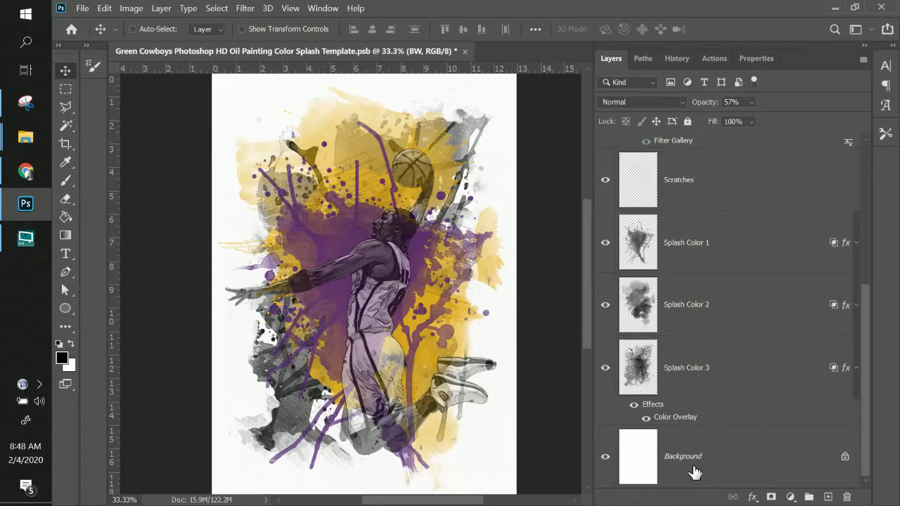
scroll(699, 402, "up", 4)
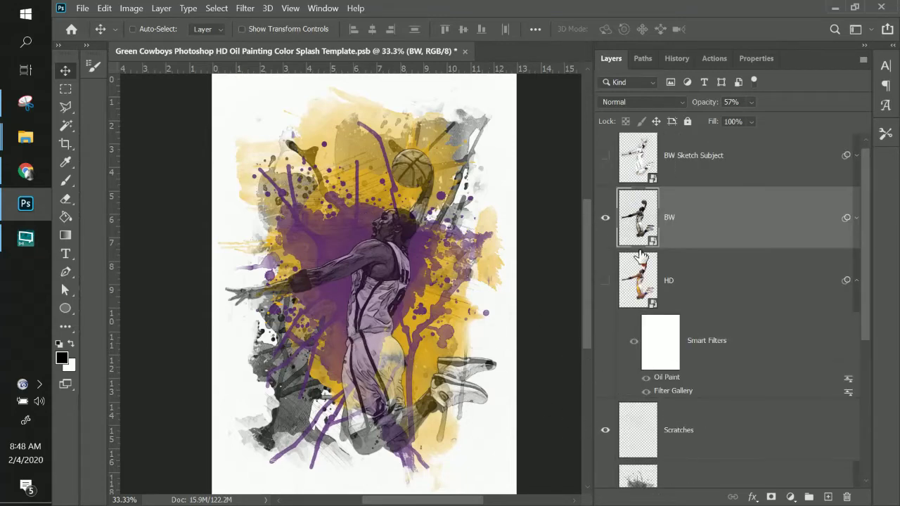
scroll(640, 254, "down", 4)
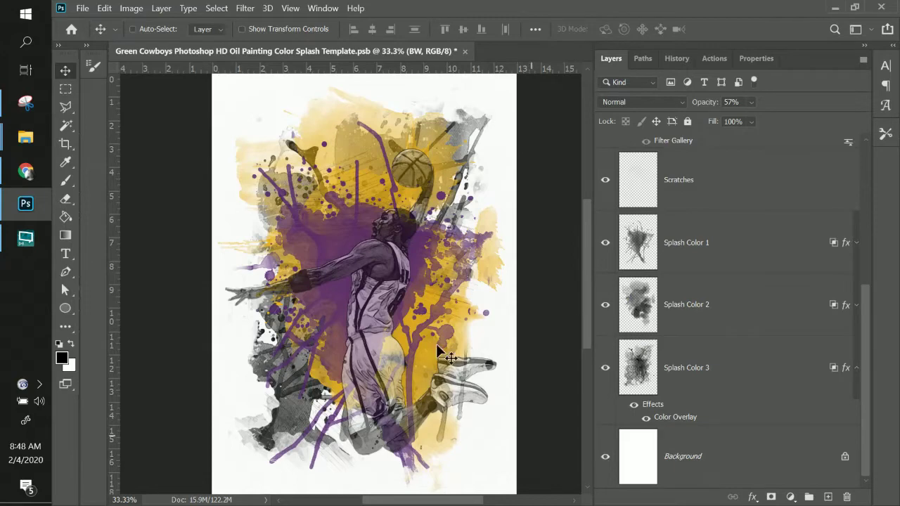
left_click(605, 458)
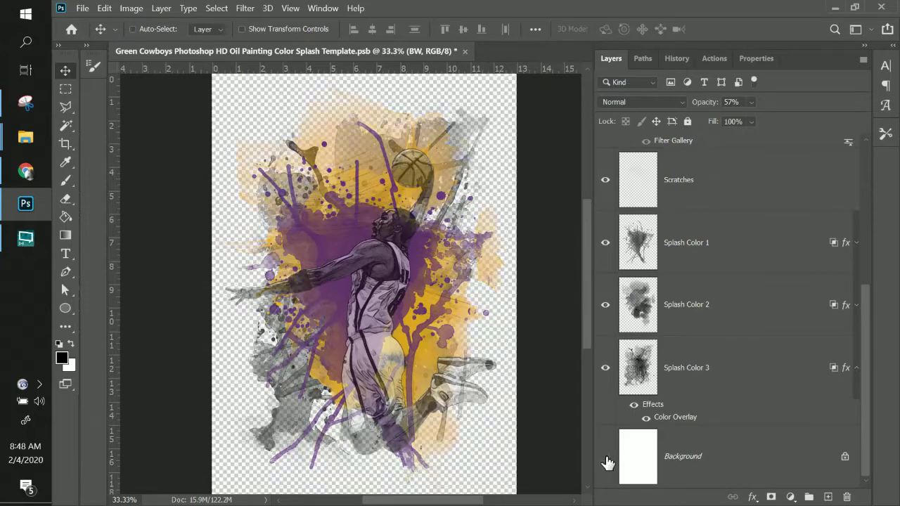
Step: Return the BW layer to 100% opacity, keeping the Normal blend mode
scroll(725, 387, "up", 4)
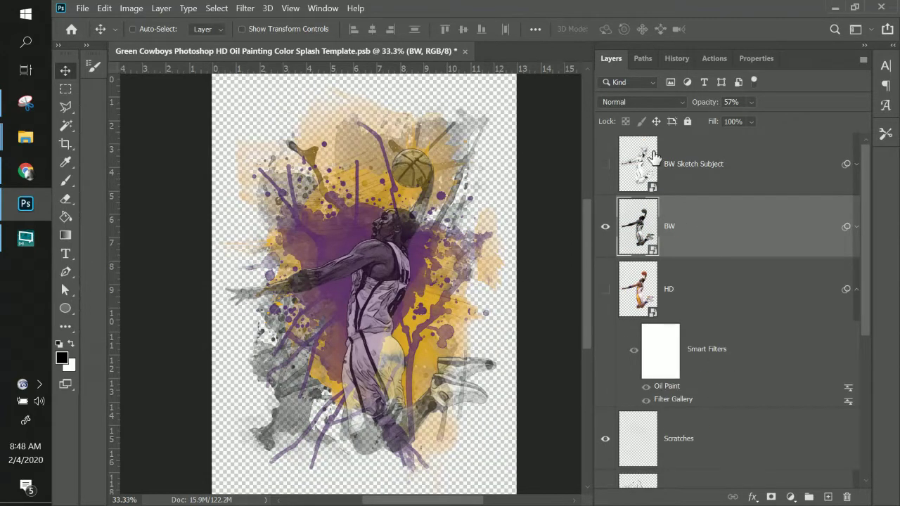
left_click(626, 104)
left_click(790, 228)
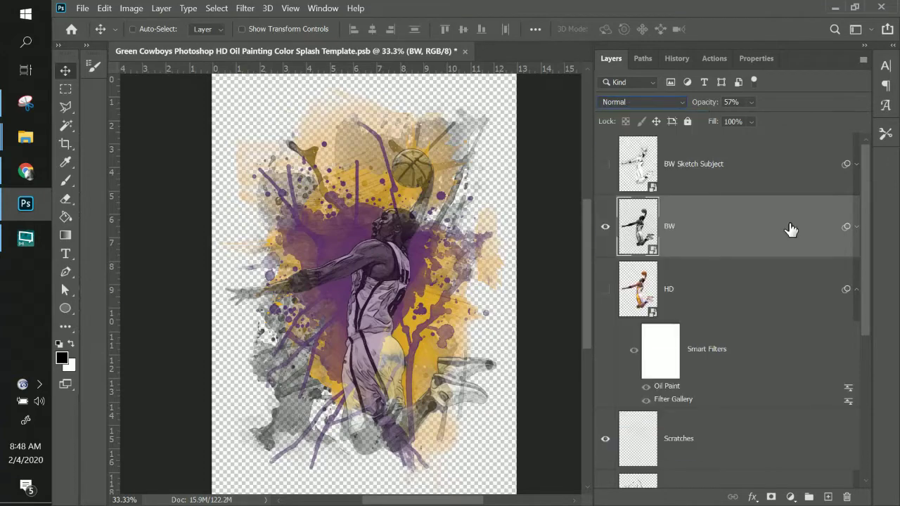
left_click(751, 102)
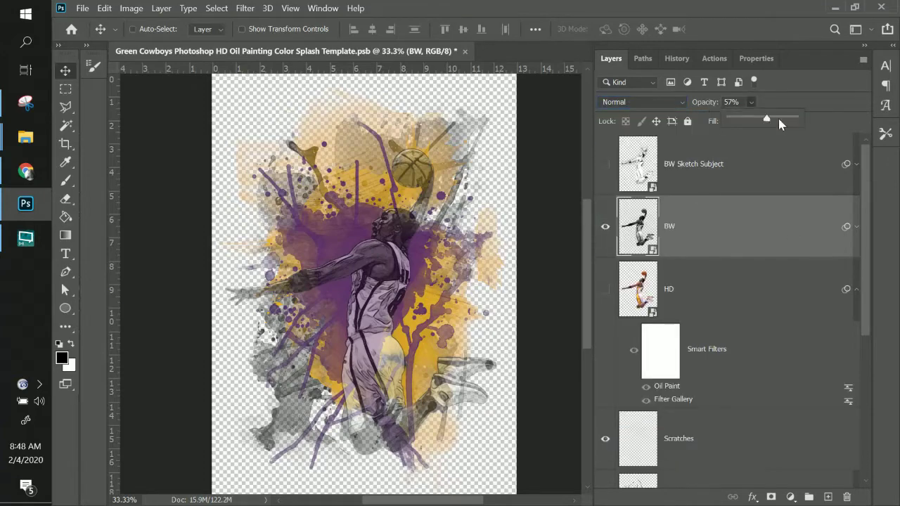
left_click_drag(777, 116, 839, 120)
left_click(763, 230)
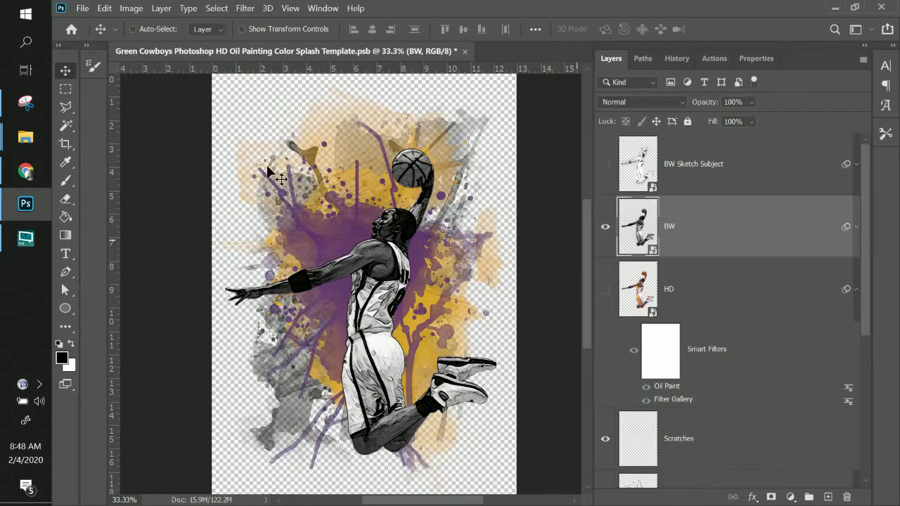
Step: Quick-export the BW version as a PNG to InnateLab Photoshop Templates, adding "-kobe dunk-2" to the template's file name
left_click(82, 8)
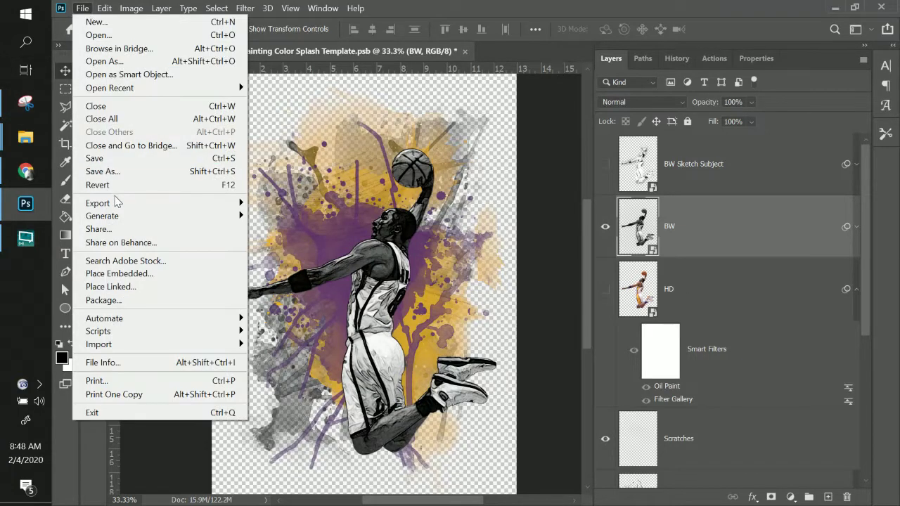
mouse_move(117, 202)
left_click(320, 203)
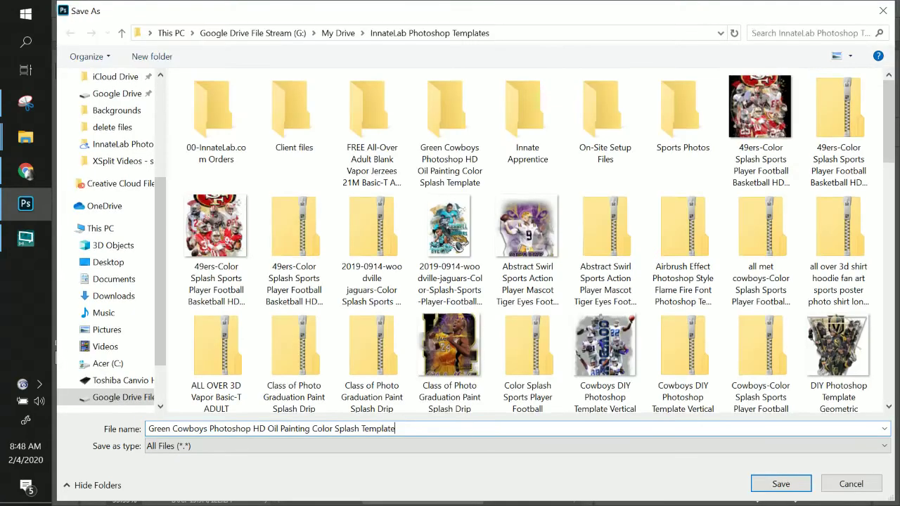
type("-")
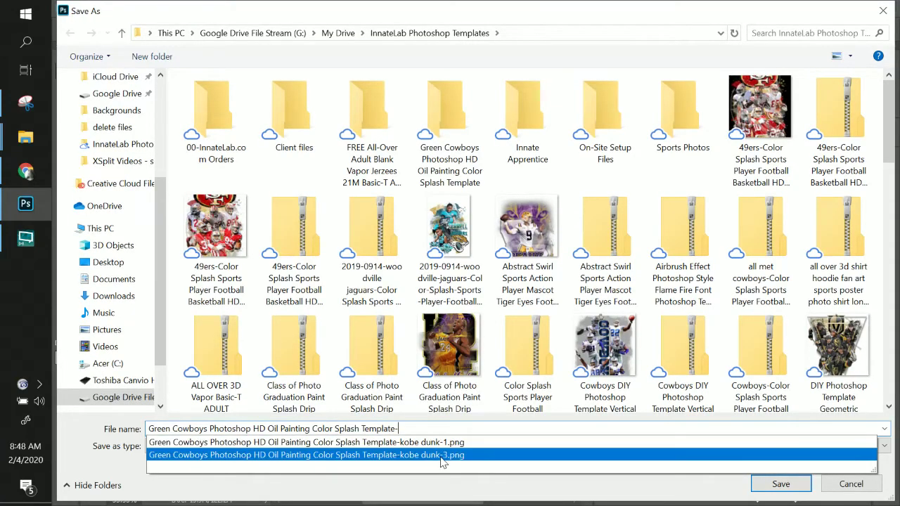
left_click(442, 455)
left_click(441, 428)
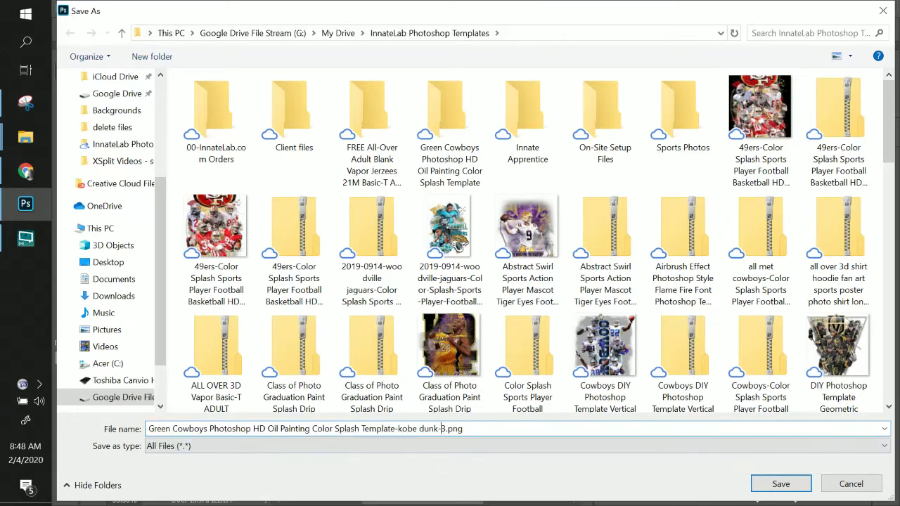
key("shift+End")
type("2")
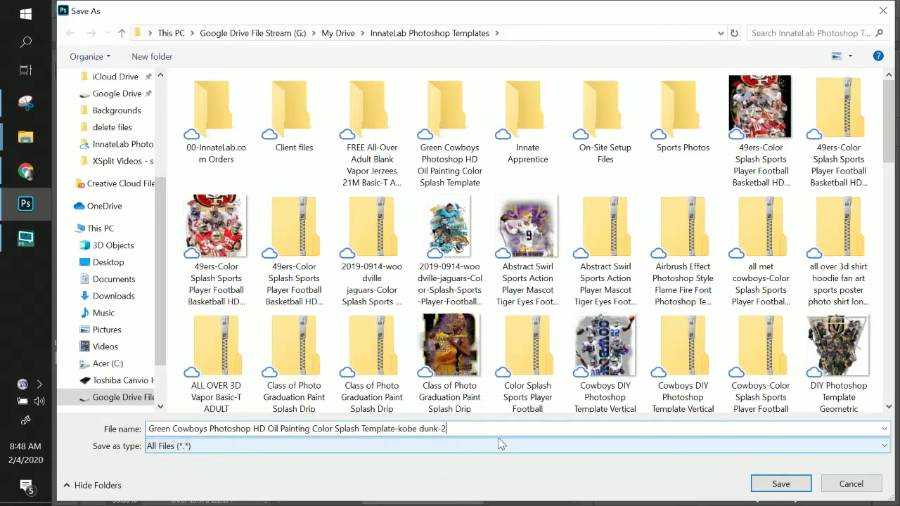
key("Return")
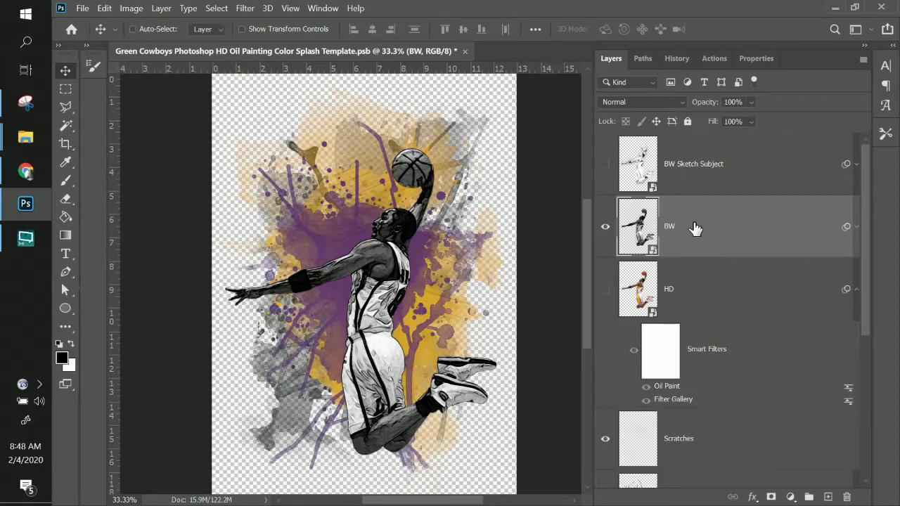
Step: Hide the BW layer, open the BW Sketch Subject smart object, and delete its 49ers player and wc1748729-removebg layers
left_click(606, 227)
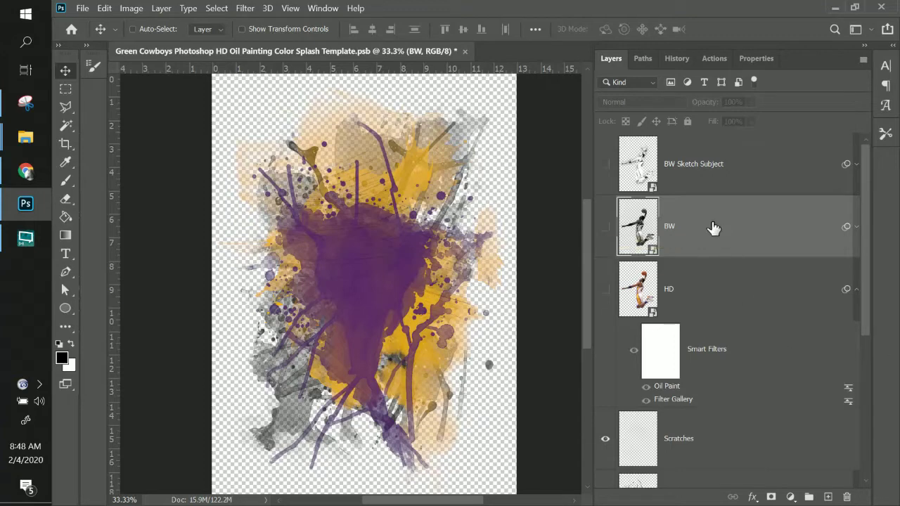
double_click(637, 179)
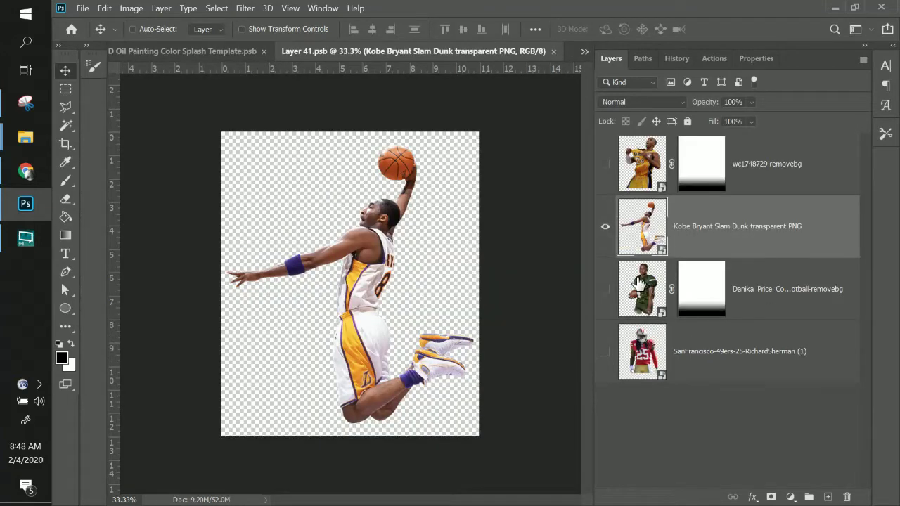
left_click(717, 352)
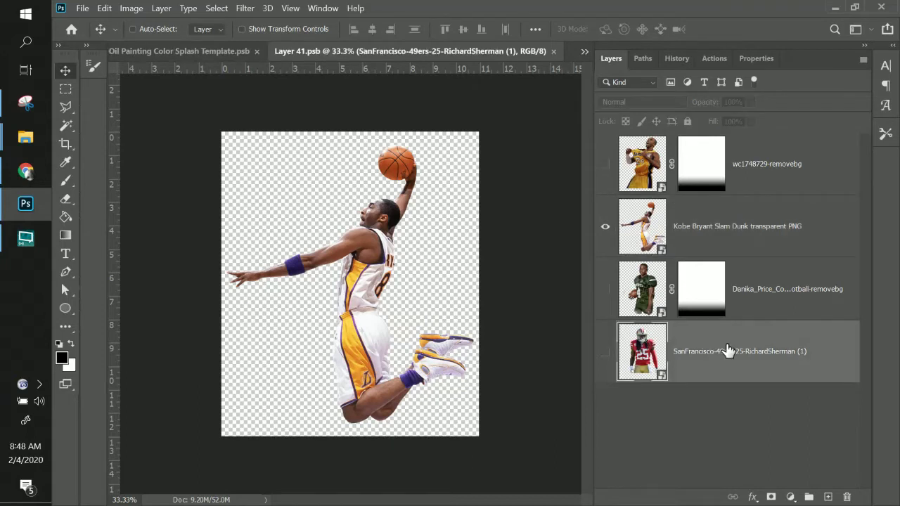
key("Delete")
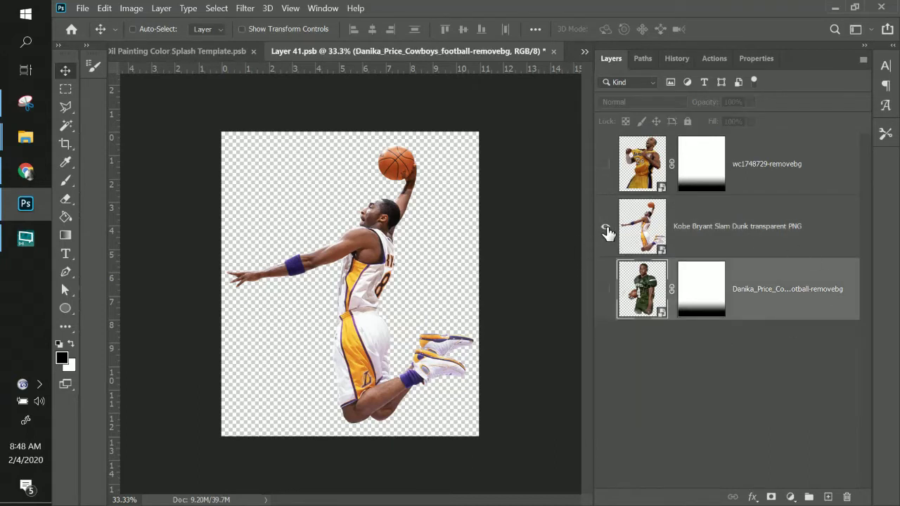
left_click(806, 179)
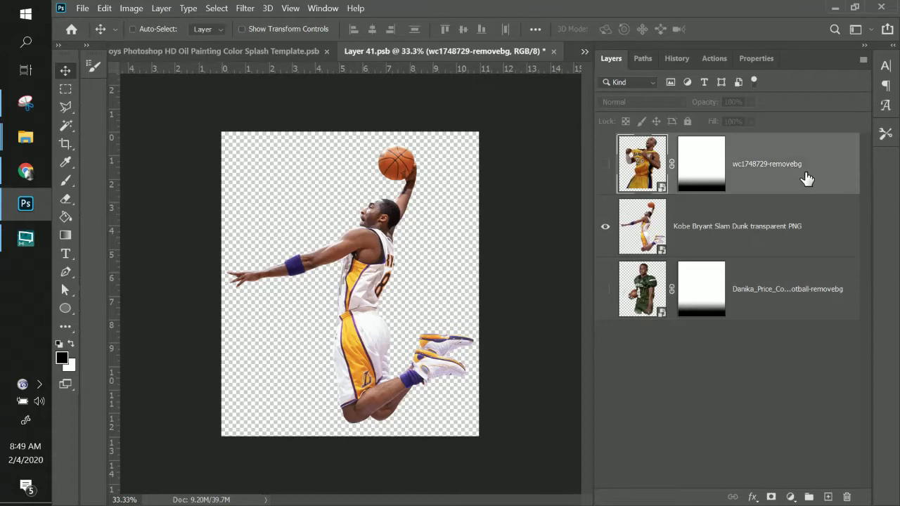
key("Delete")
Step: Hide the slam dunk layer and place the jlo-removebg image from File Explorer into the smart object
left_click(604, 164)
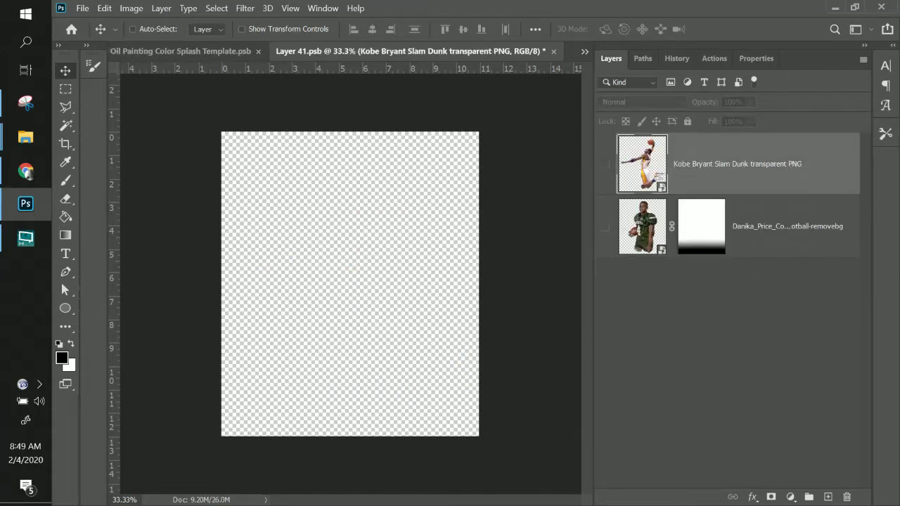
key("super+e")
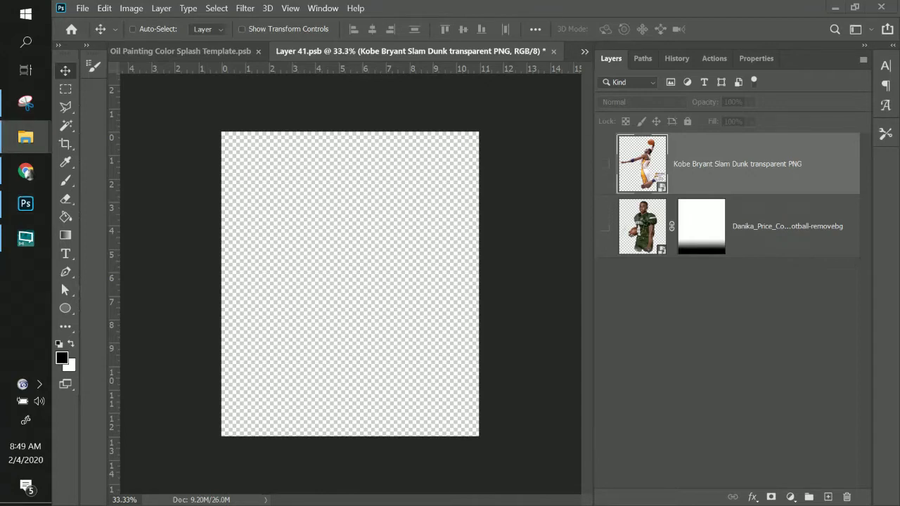
left_click_drag(865, 253, 341, 240)
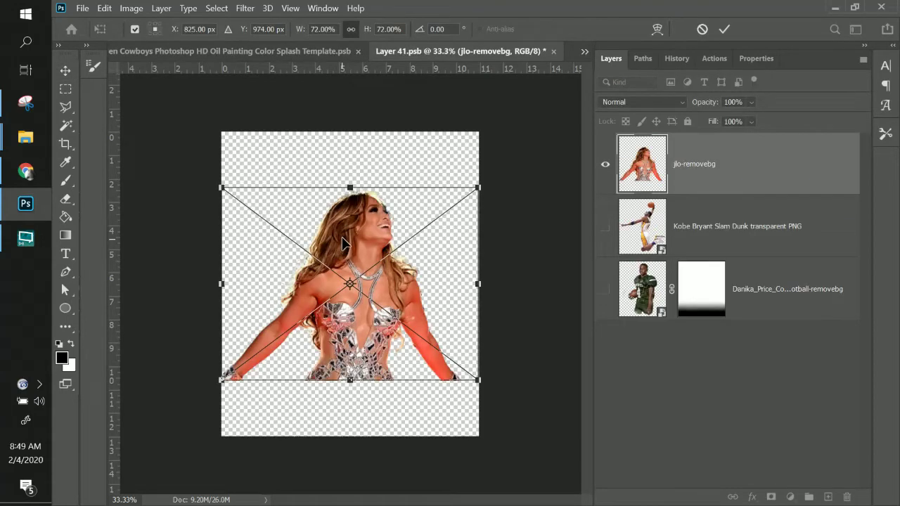
key("Return")
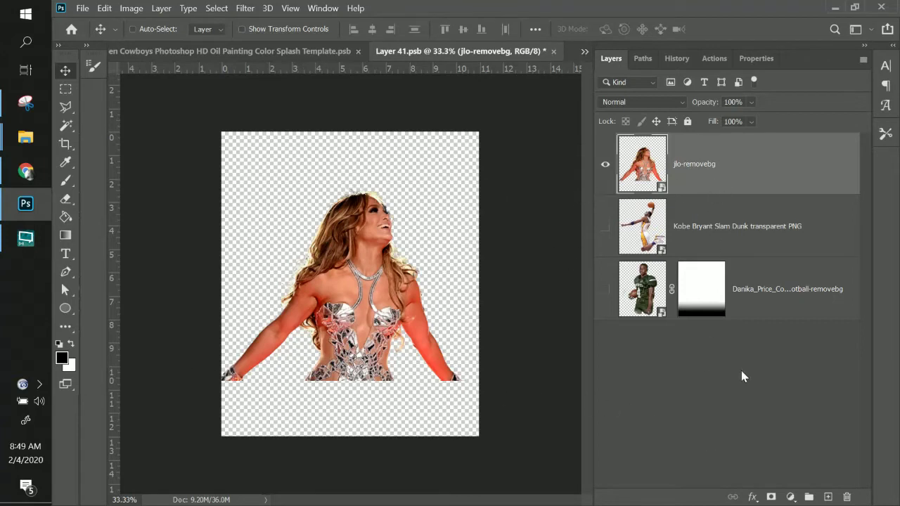
Step: Add a layer mask to jlo-removebg with a gradient fading out the figure's lower edge, and close the smart object with changes saved
left_click(770, 496)
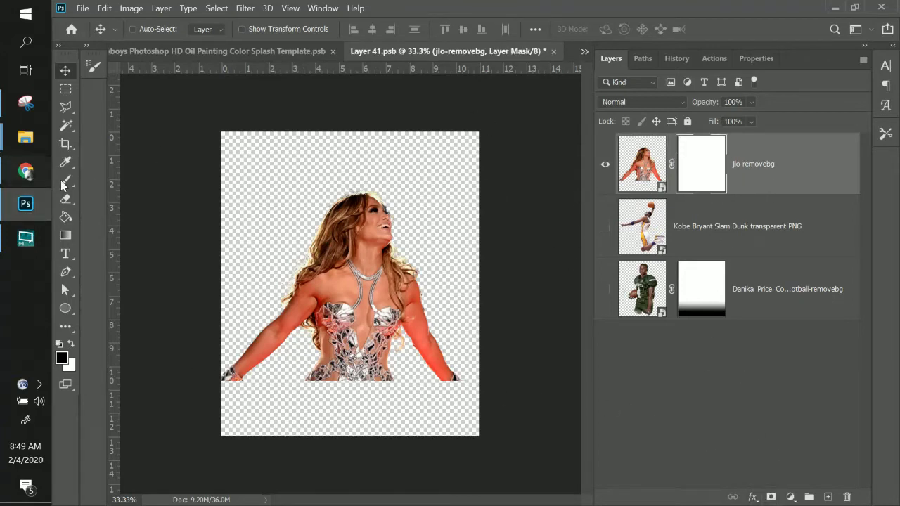
left_click(66, 234)
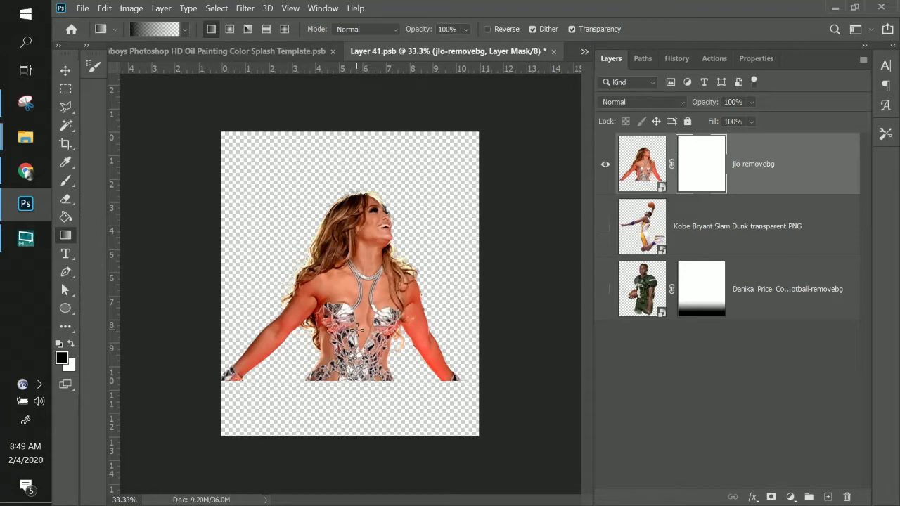
left_click_drag(357, 329, 354, 376)
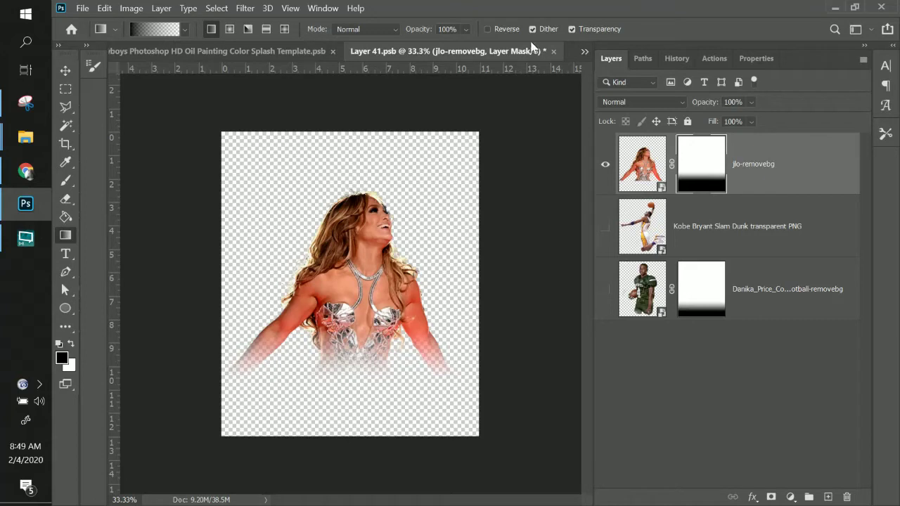
left_click(552, 51)
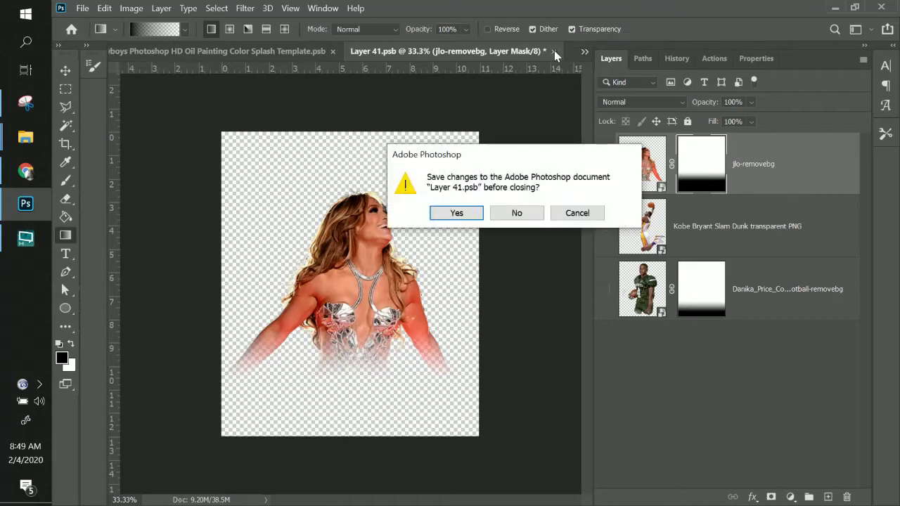
left_click(456, 213)
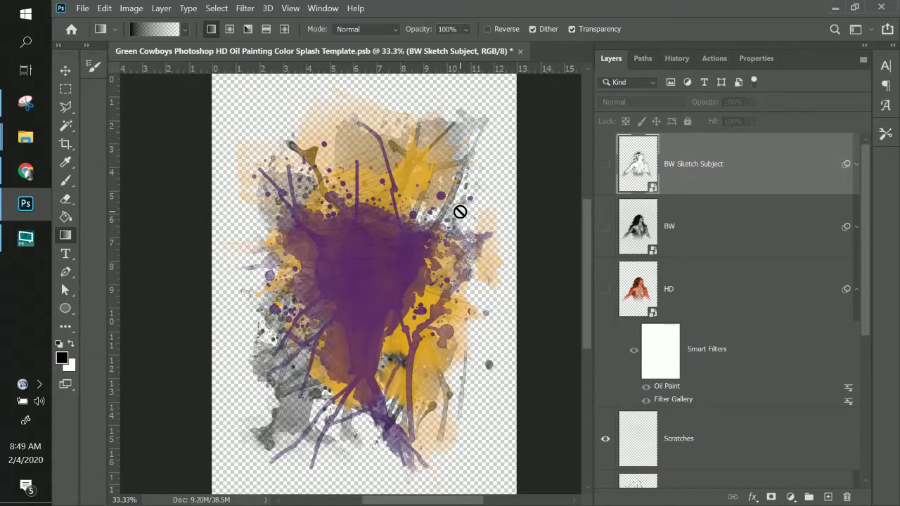
Step: Show the BW Sketch Subject layer for a preview, and replace it on the canvas with the visible BW layer
left_click(605, 165)
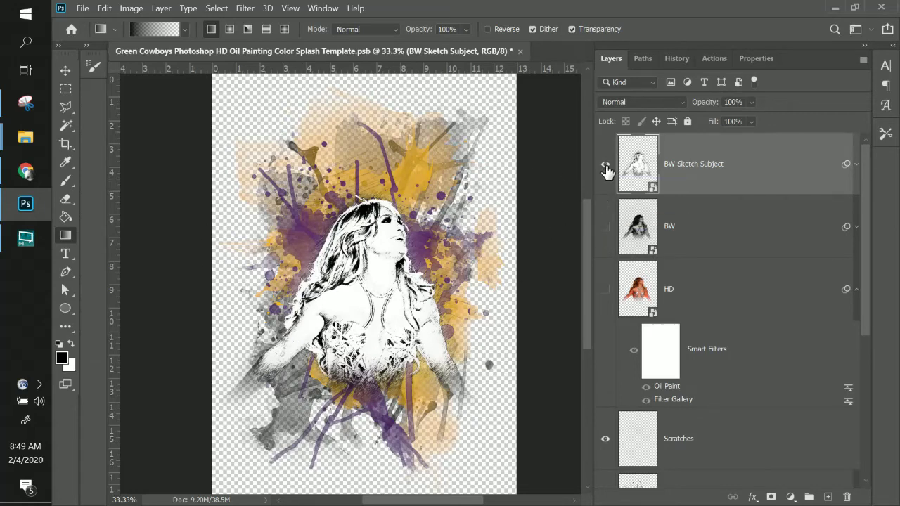
left_click(605, 227)
left_click(606, 164)
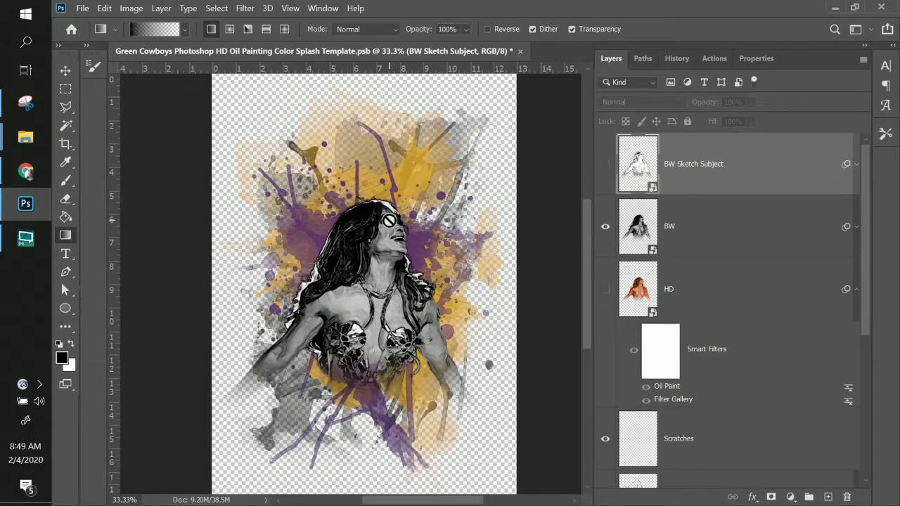
Step: Open the Filter Gallery settings of the BW layer's smart filters and fit the Glowing Edges preview in view
left_click(856, 227)
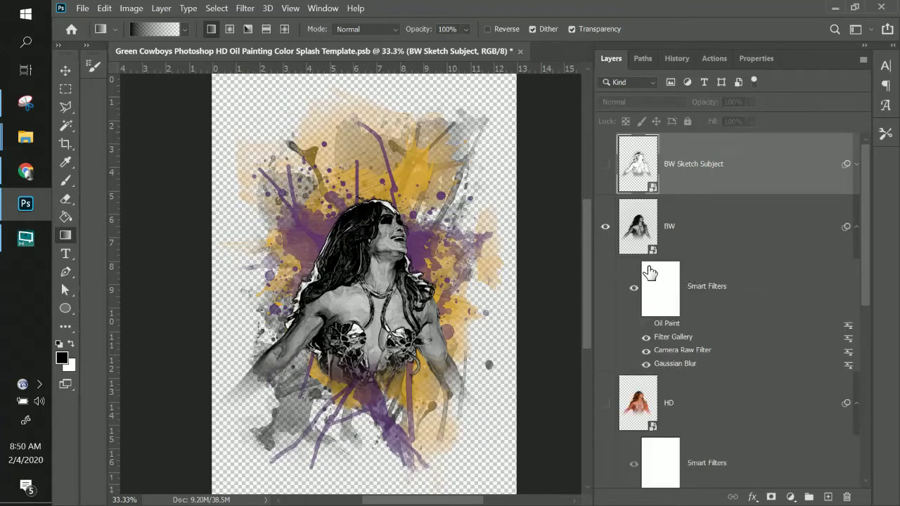
left_click(666, 340)
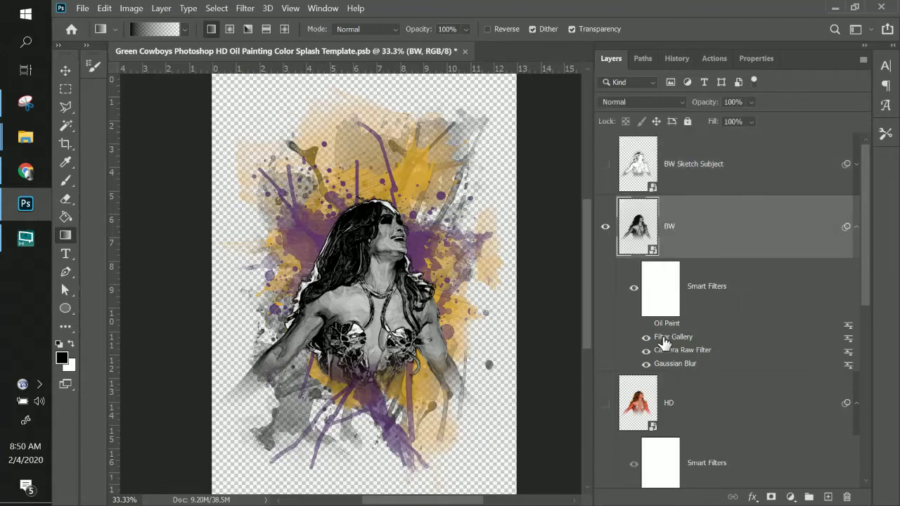
double_click(663, 341)
left_click(532, 222)
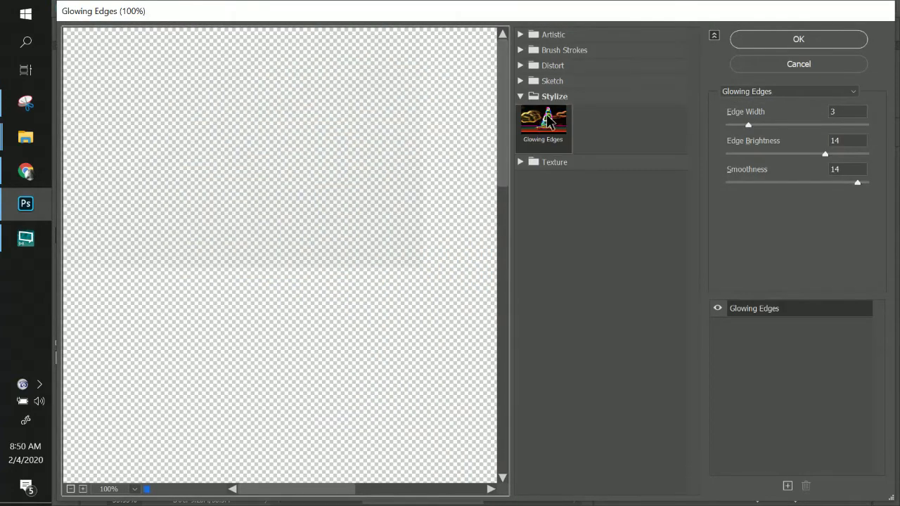
left_click(107, 489)
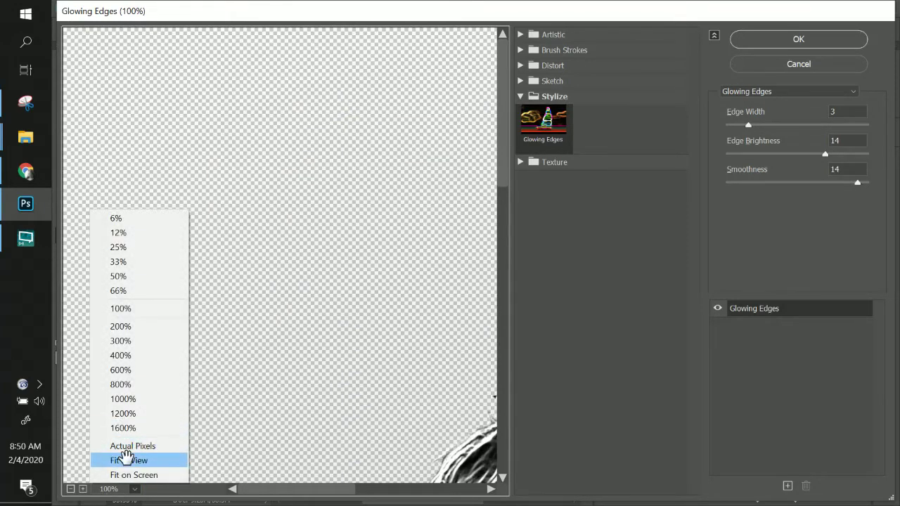
left_click(127, 461)
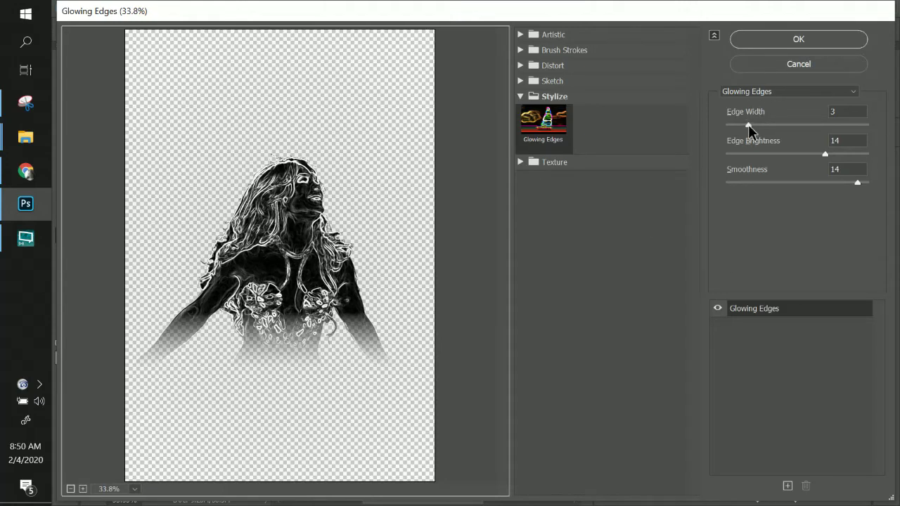
Step: Set Glowing Edges to Edge Width 2, Edge Brightness 13 and Smoothness 6, and apply it to the BW layer
mouse_move(748, 124)
left_mouse_down()
mouse_move(758, 124)
mouse_move(738, 123)
left_mouse_up()
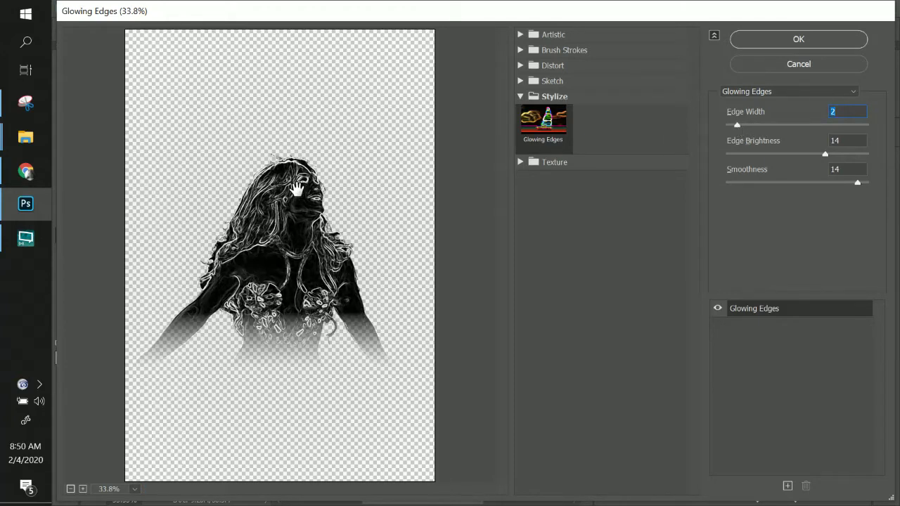
left_click_drag(821, 153, 799, 153)
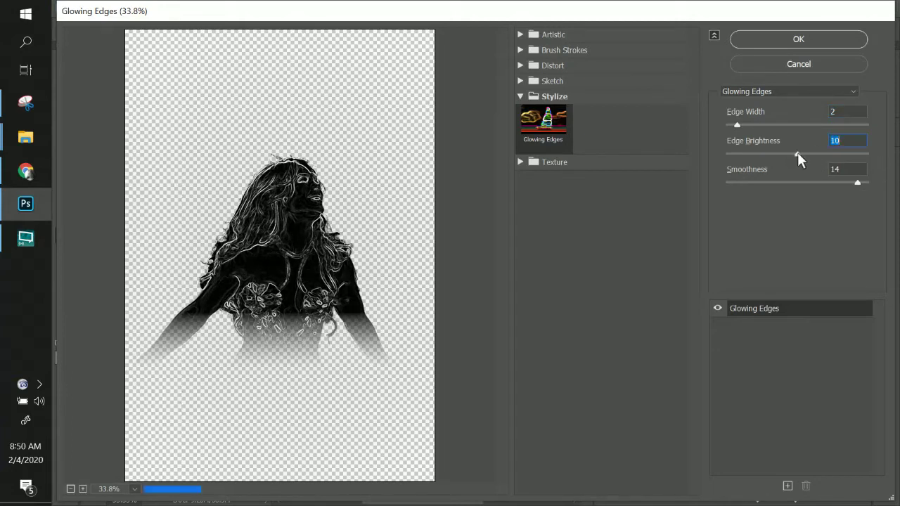
left_click(837, 154)
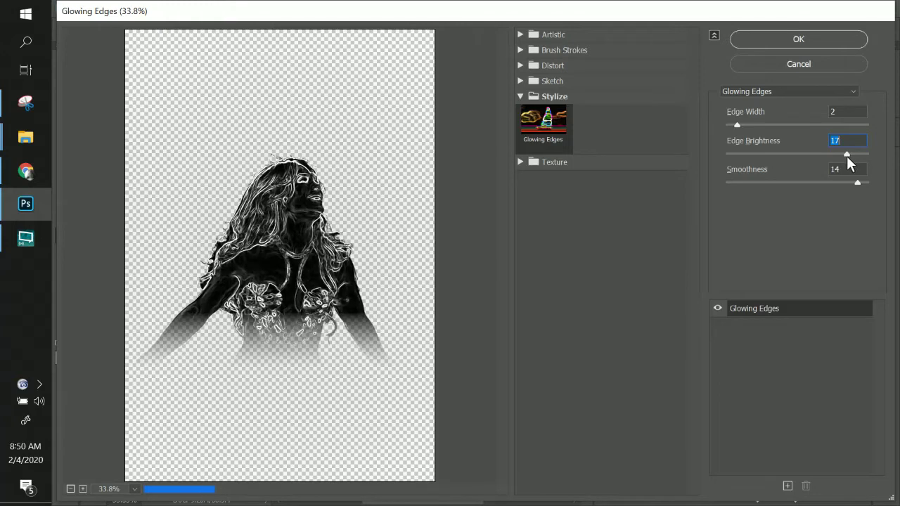
left_click_drag(833, 160, 818, 158)
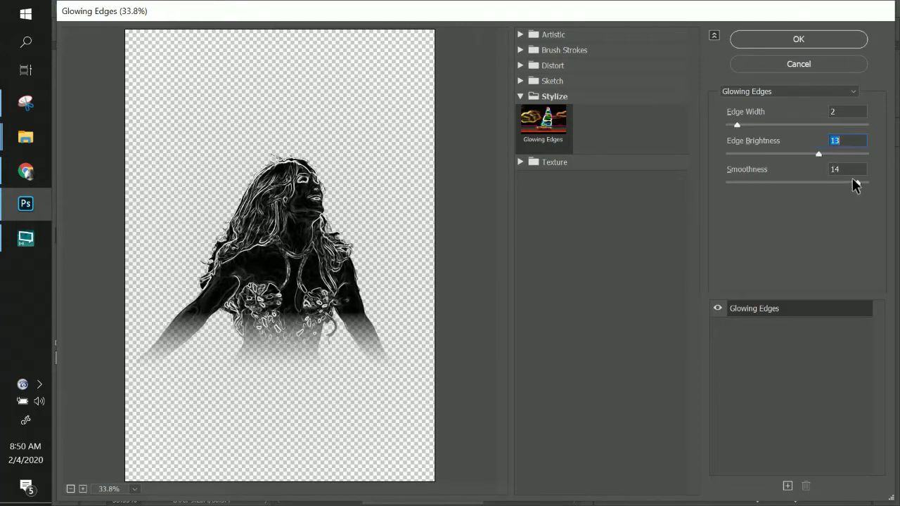
left_click_drag(856, 183, 774, 190)
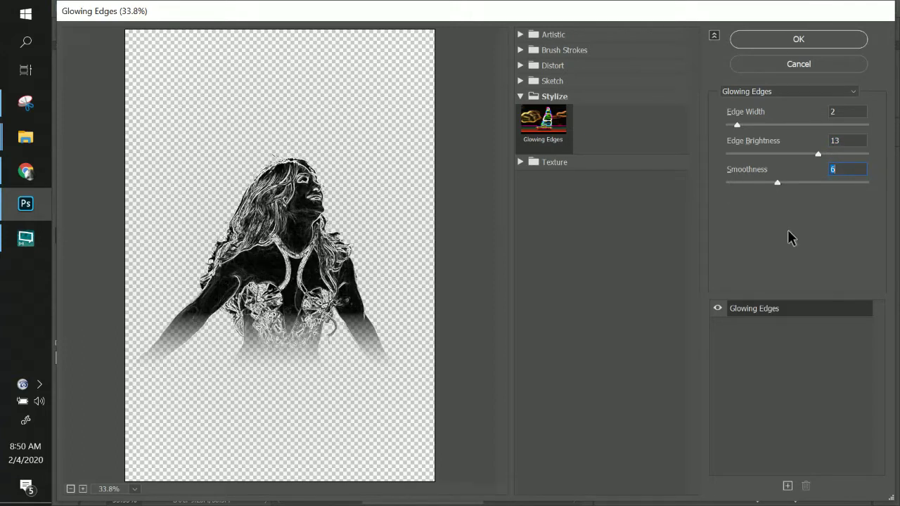
left_click(792, 40)
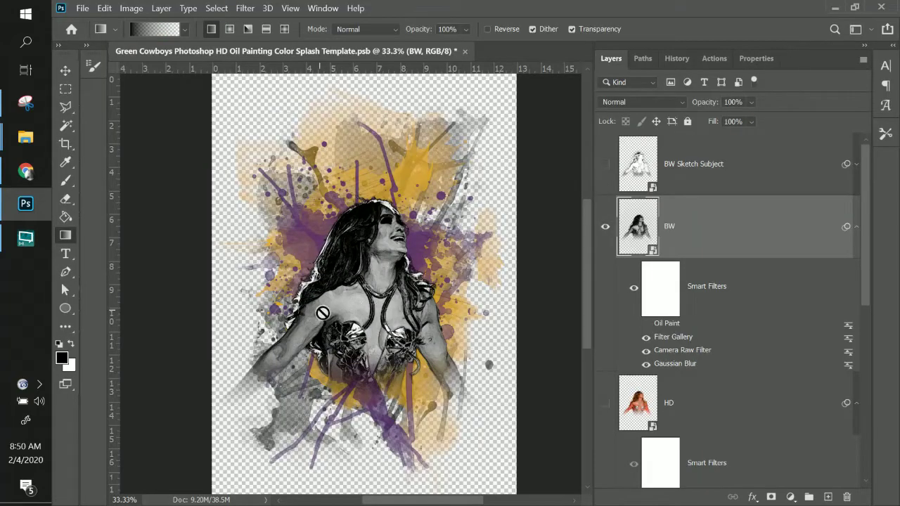
Step: Reopen the BW layer's Glowing Edges settings, raise Smoothness to 12 and apply the change
key("ctrl+plus")
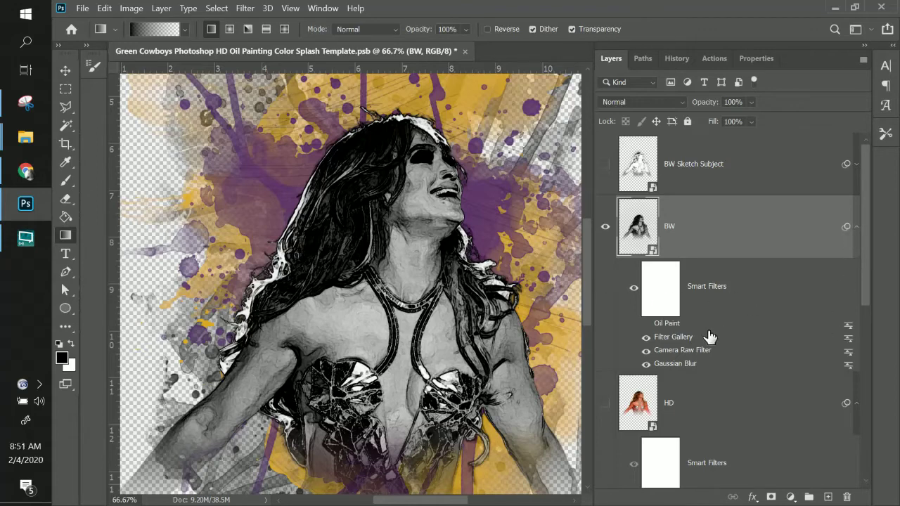
double_click(673, 338)
left_click(533, 224)
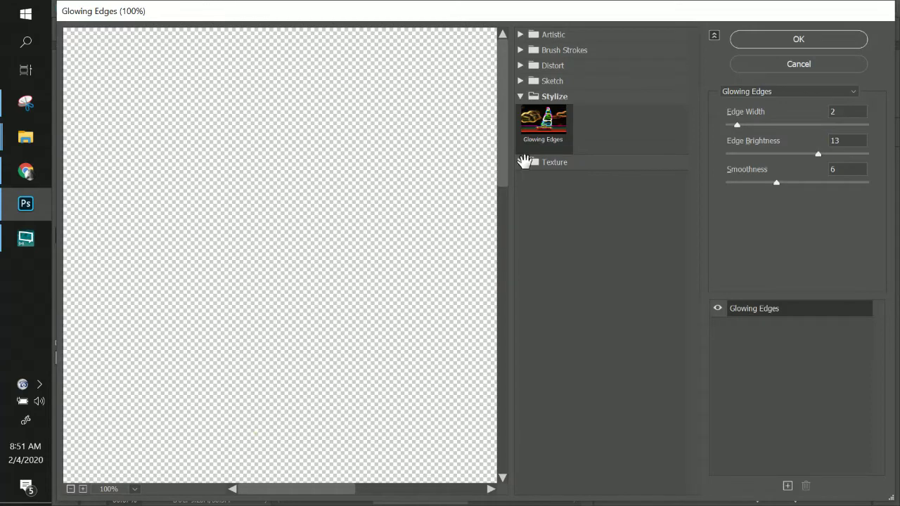
left_click_drag(454, 396, 216, 232)
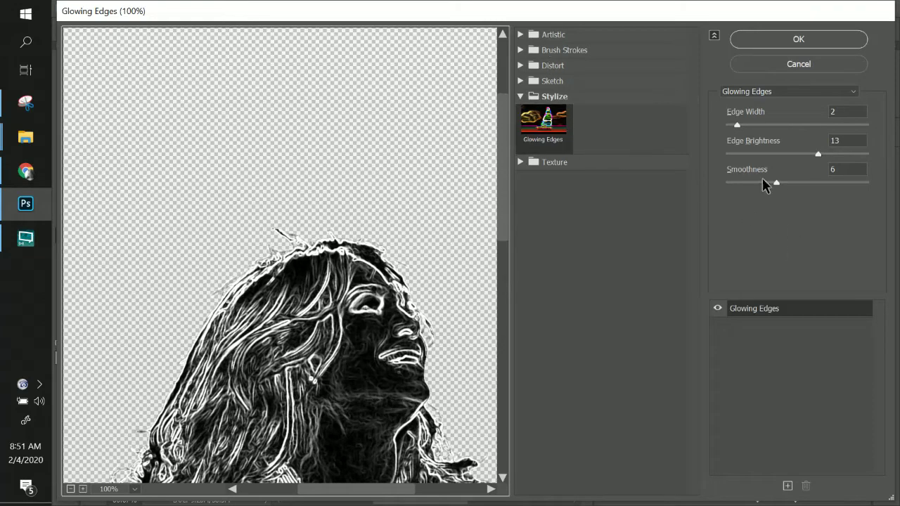
left_click_drag(795, 182, 835, 183)
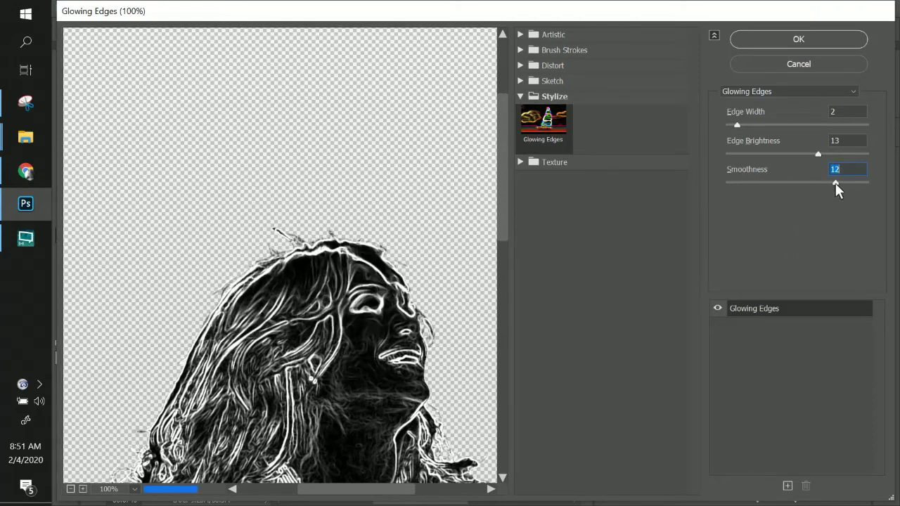
left_click(813, 40)
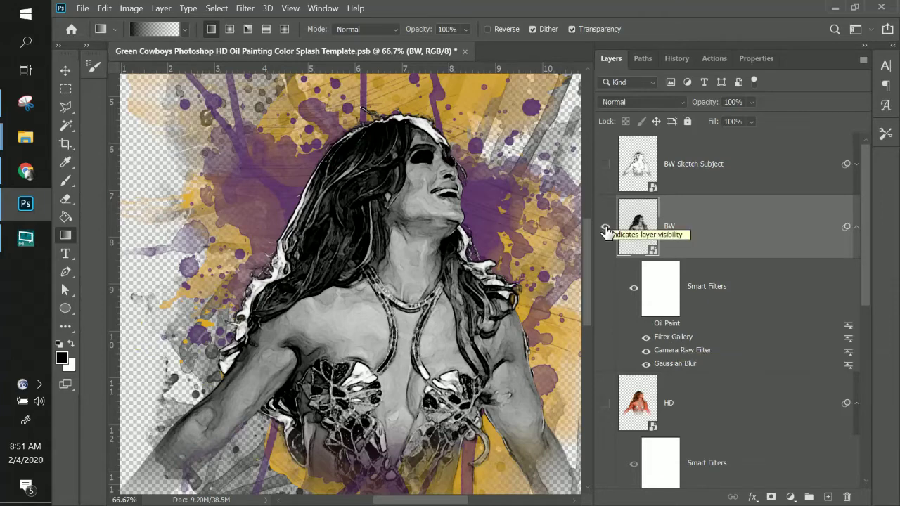
Step: Show the HD layer in place of the BW layer and inspect the figure up close
left_click(605, 406)
left_click(604, 227)
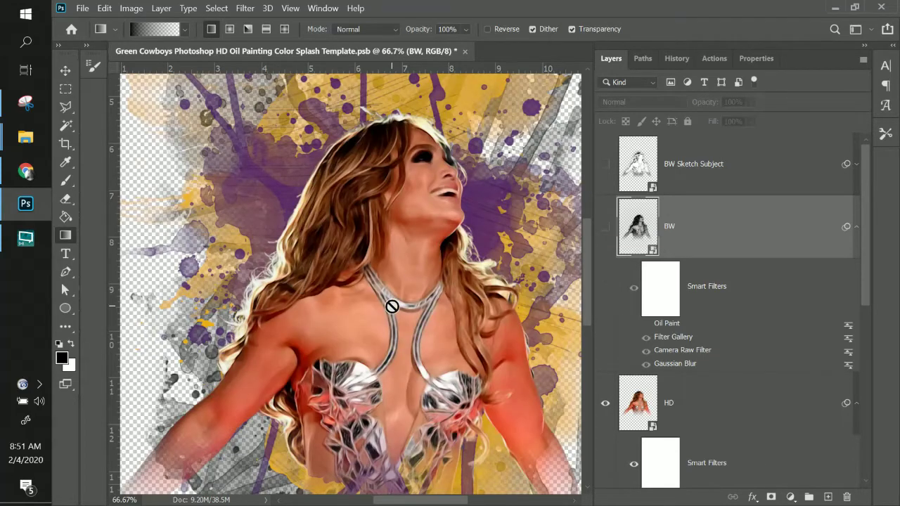
scroll(391, 306, "down", 3)
scroll(391, 305, "up", 1)
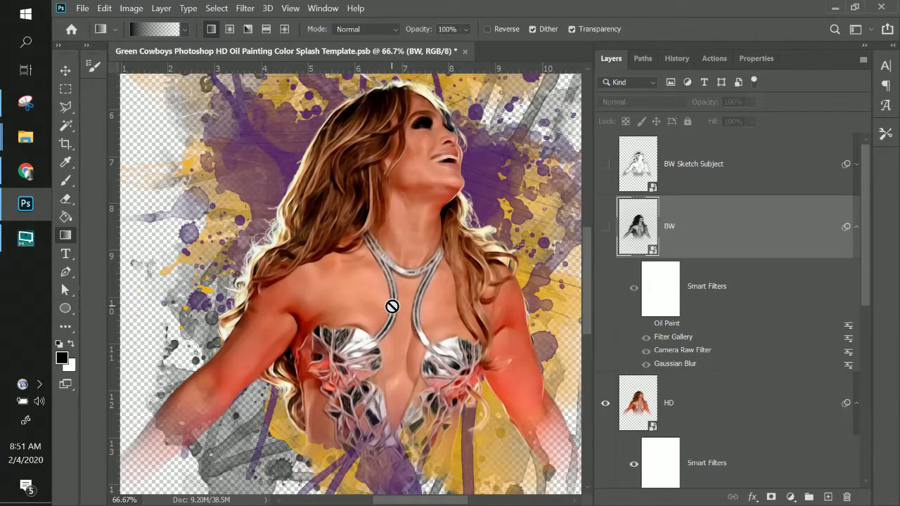
scroll(416, 289, "down", 1)
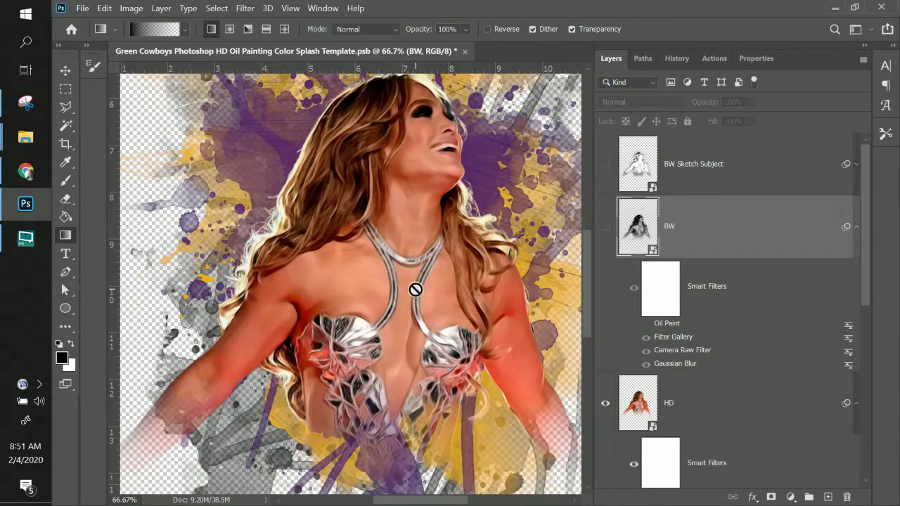
scroll(426, 289, "down", 1)
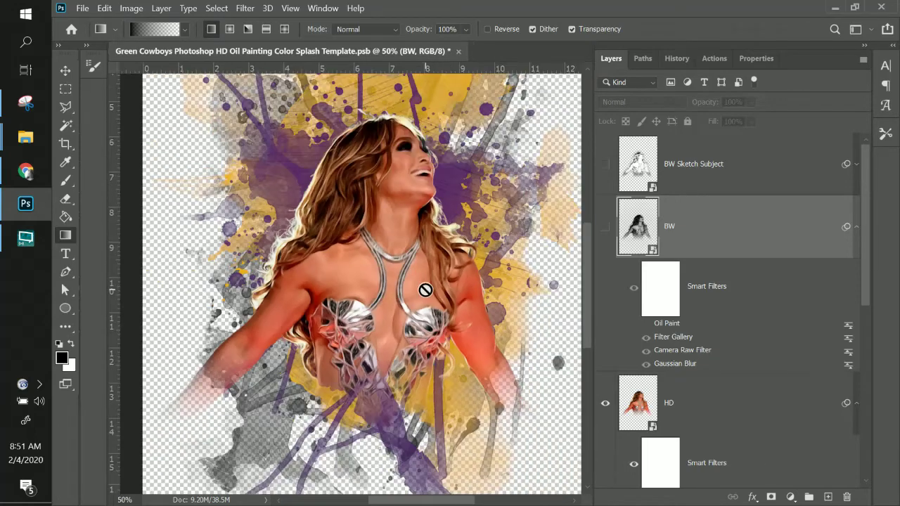
scroll(412, 271, "up", 1)
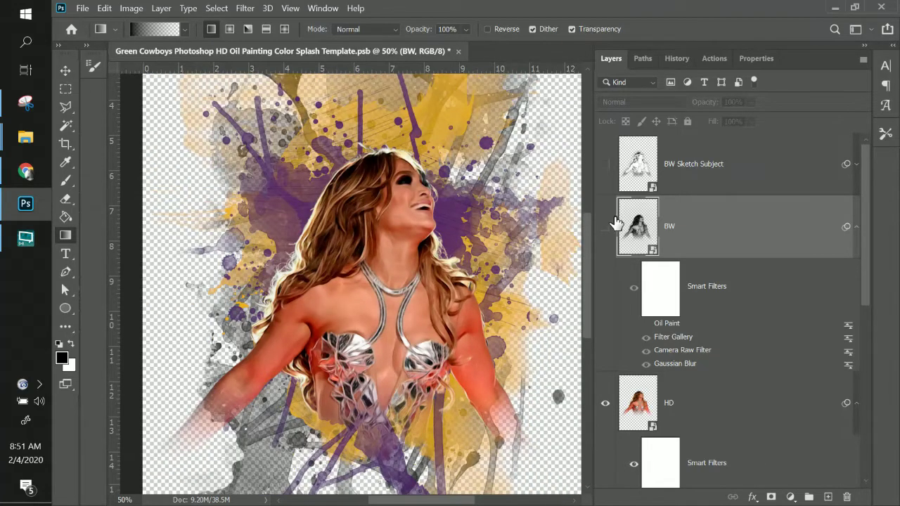
Step: Show the BW Sketch Subject layer over HD, set its blend mode to Overlay, and hide it again
left_click(617, 175)
left_click(607, 170)
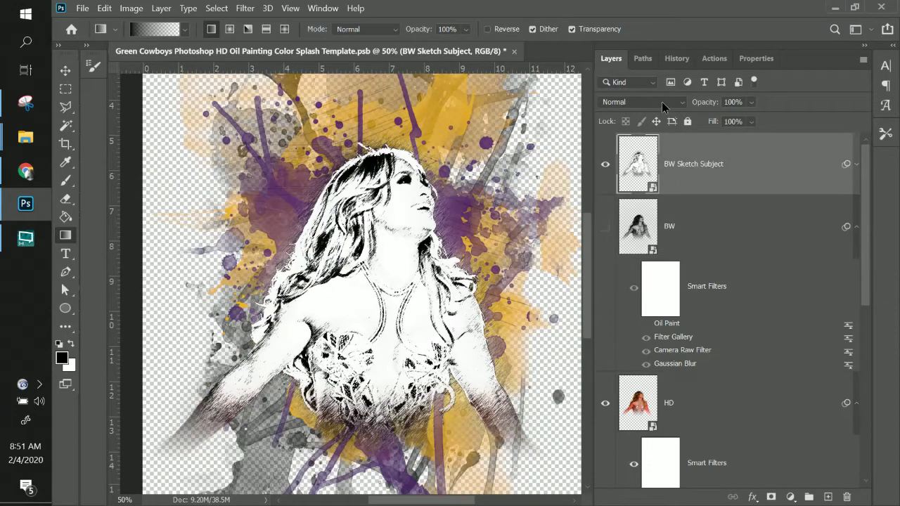
left_click(662, 102)
left_click(646, 283)
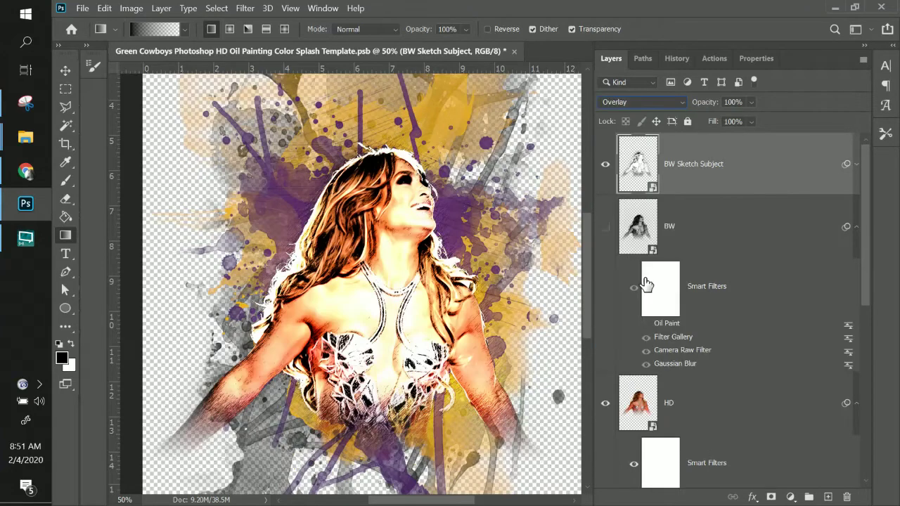
left_click(606, 166)
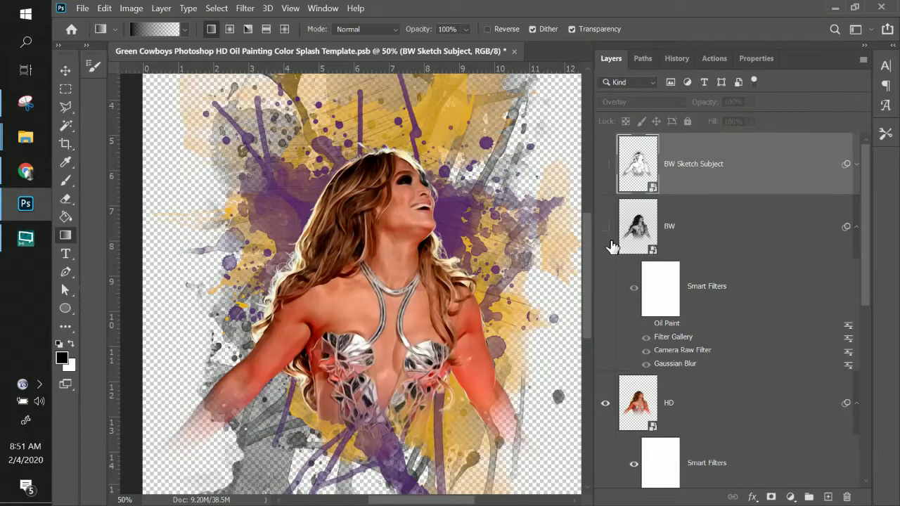
Step: Show the BW layer over the HD layer and set its blend mode to Overlay
left_click(606, 227)
left_click(643, 238)
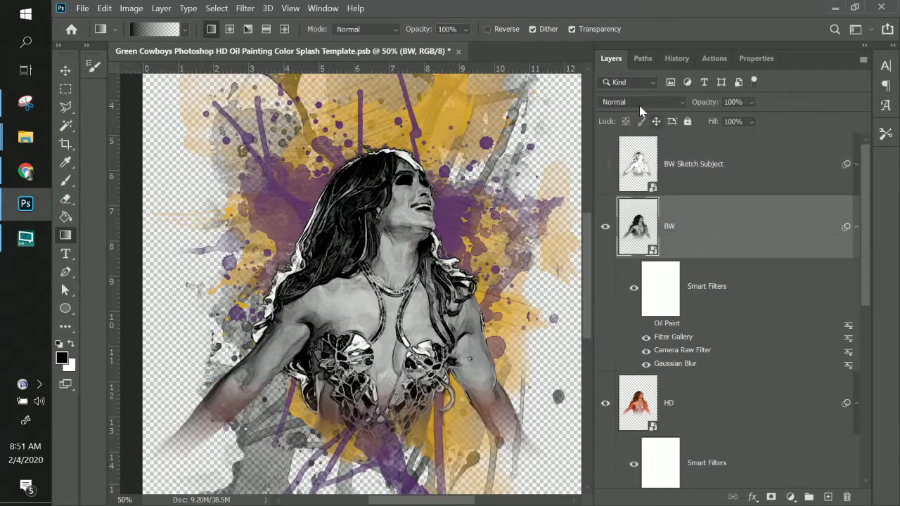
left_click(644, 102)
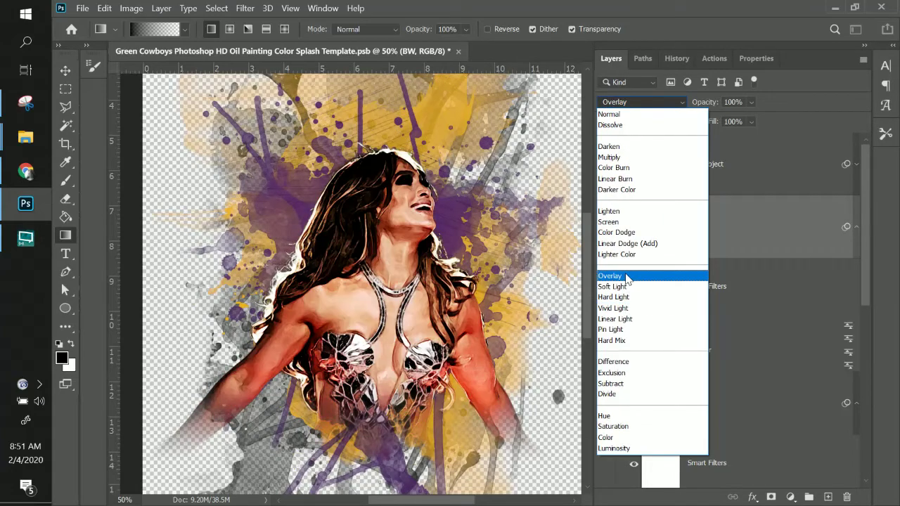
left_click(628, 276)
Step: Toggle the BW layer's visibility to compare the overlay with the plain HD version, leaving the BW layer hidden
left_click(605, 228)
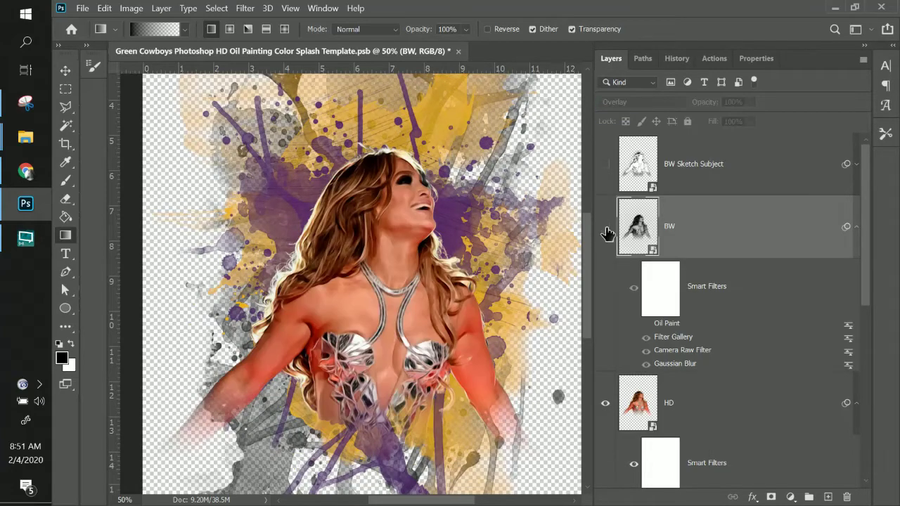
left_click(605, 229)
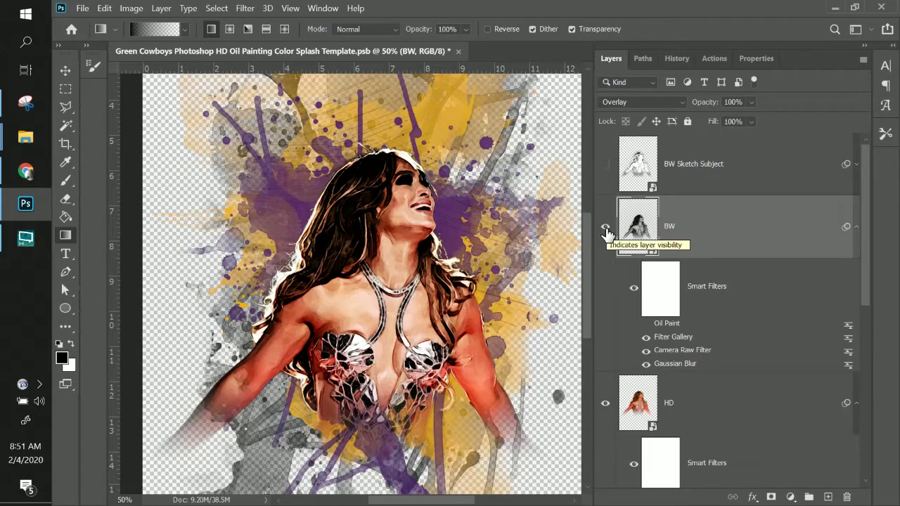
left_click(605, 228)
left_click(605, 228)
left_click(606, 228)
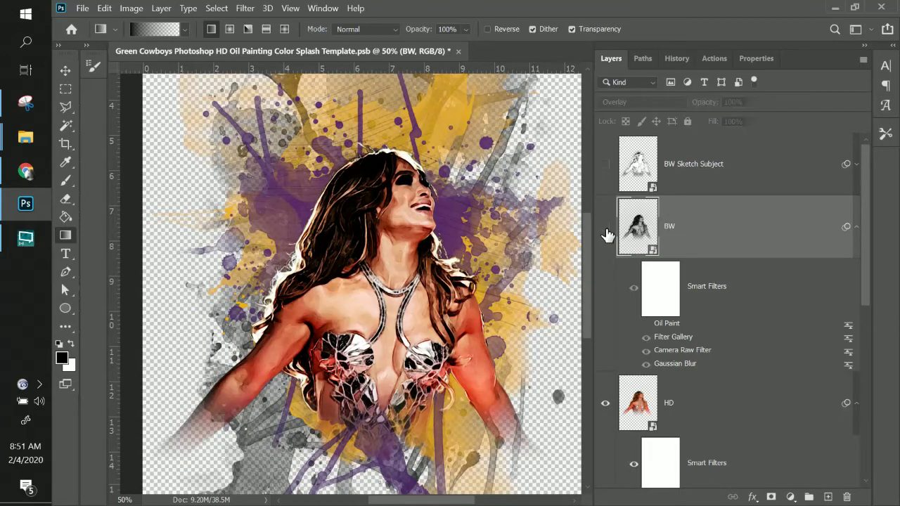
Step: Select the HD layer, activate the Move tool, and show the white Background layer beneath the splash artwork
left_click(755, 396)
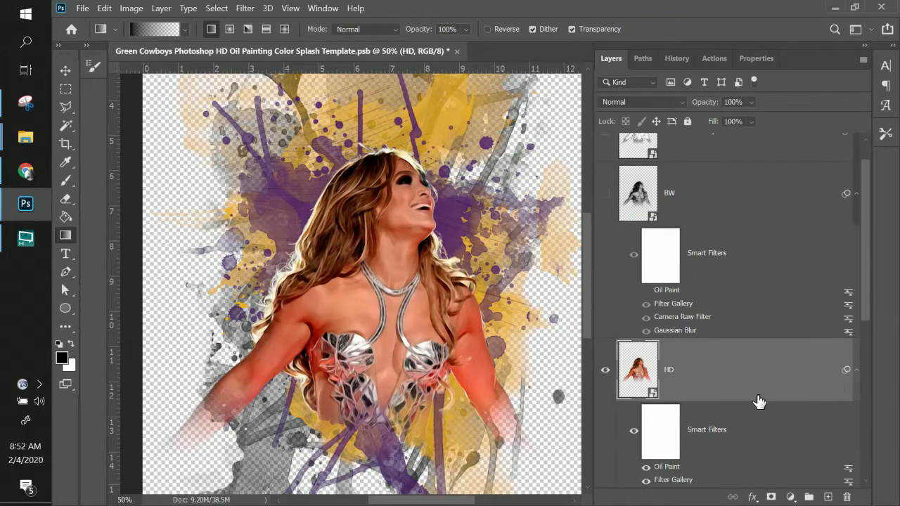
key("ctrl+minus")
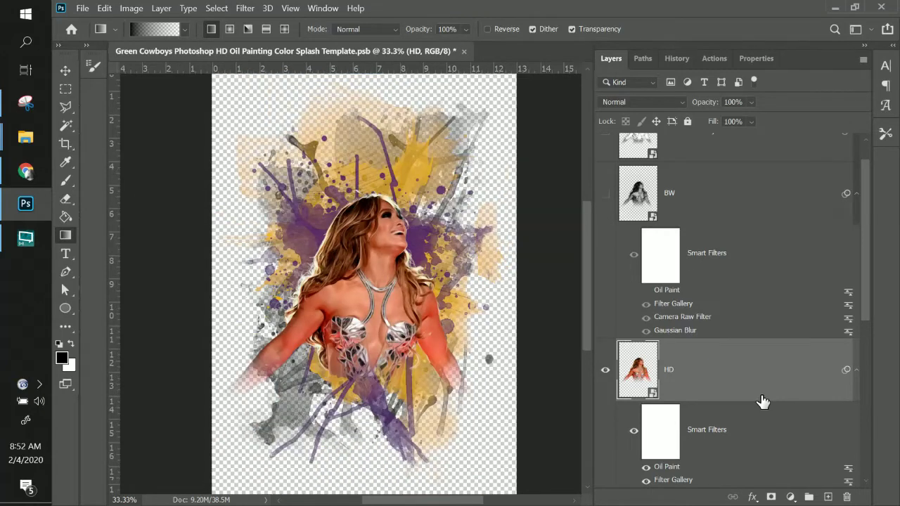
left_click(66, 70)
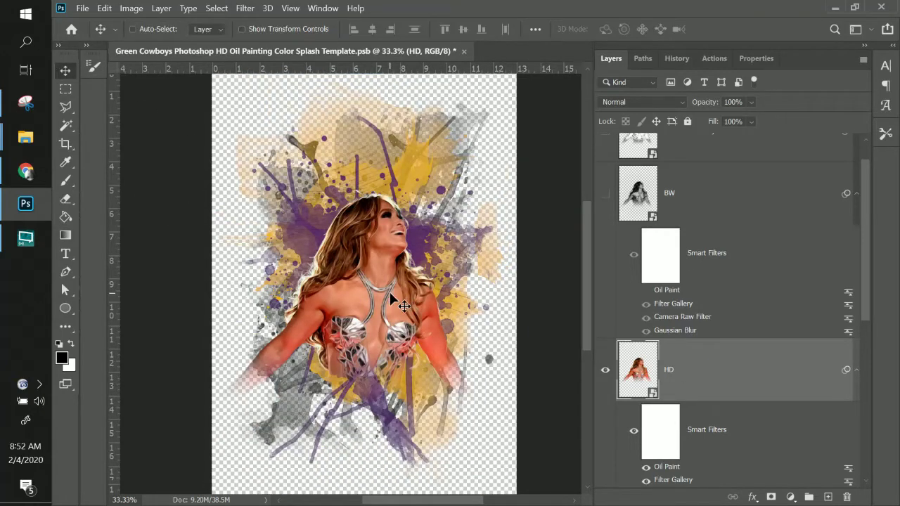
scroll(743, 431, "down", 6)
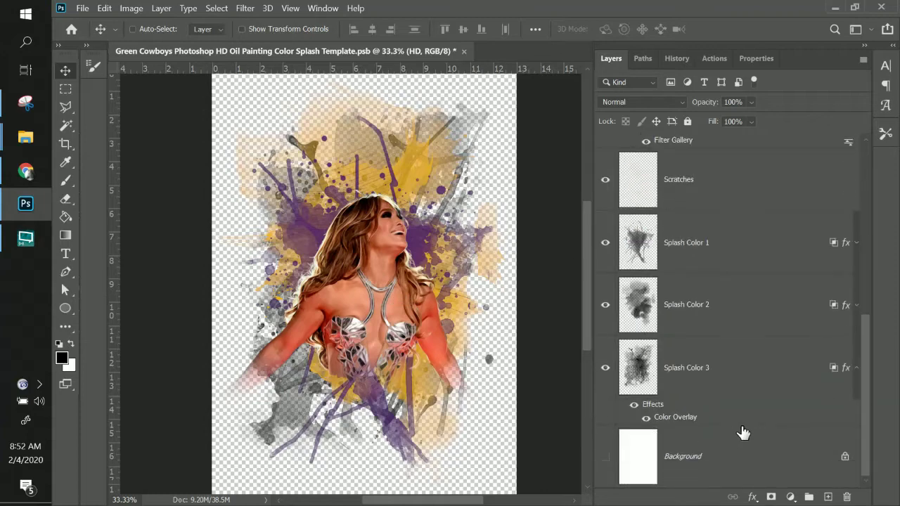
left_click(605, 458)
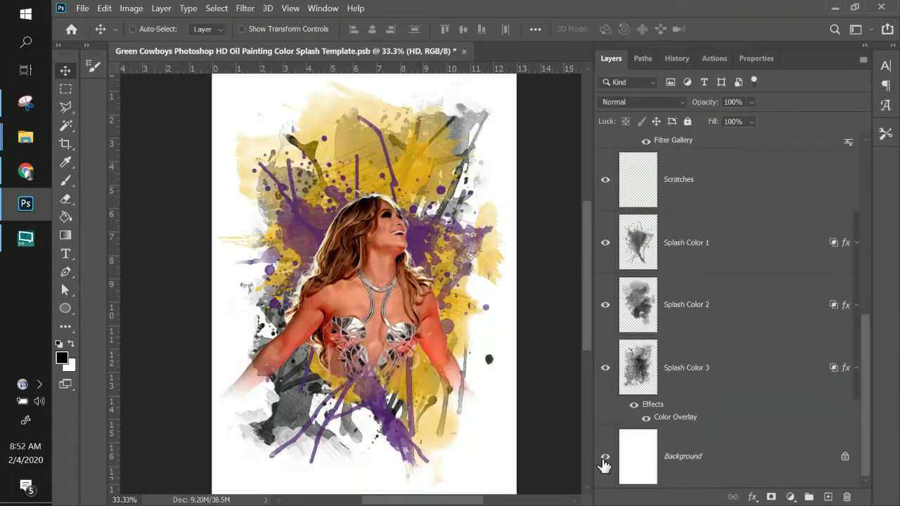
Step: Convert the Background into a regular layer named "Turn off for PNG"
double_click(686, 457)
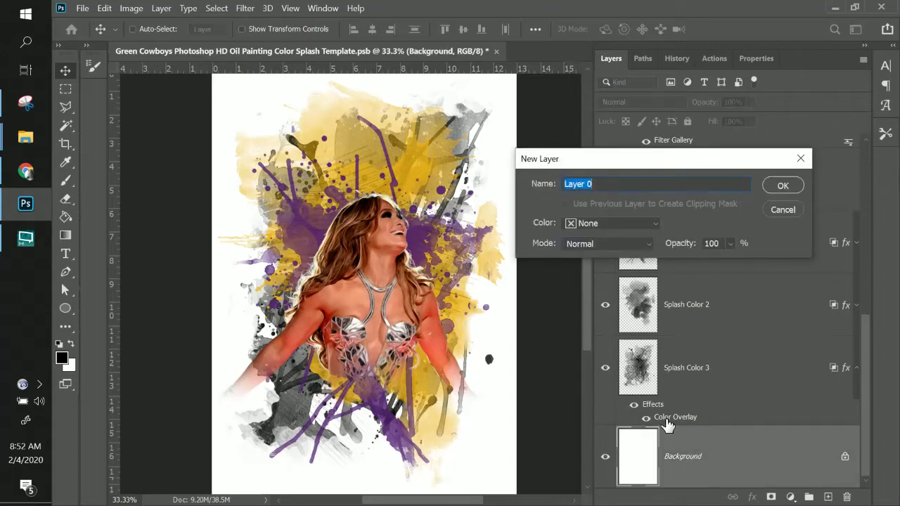
type("Turn off for PNG")
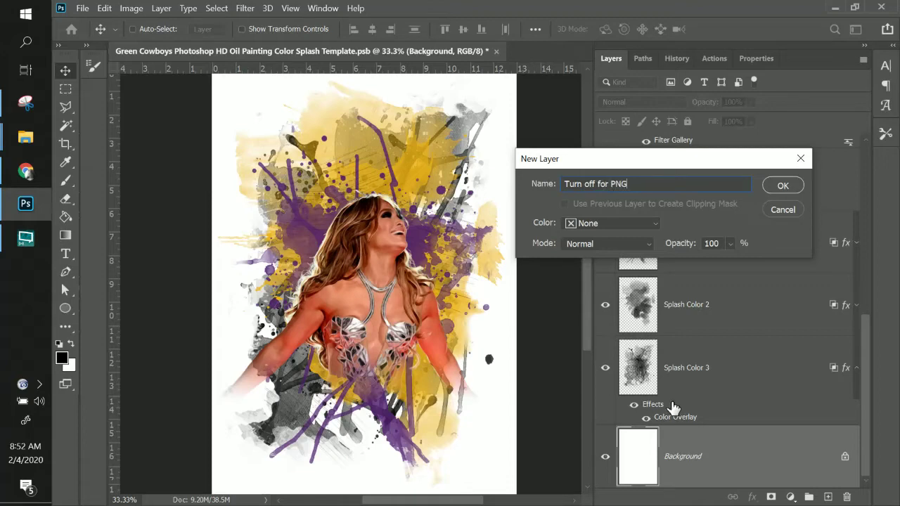
key("Return")
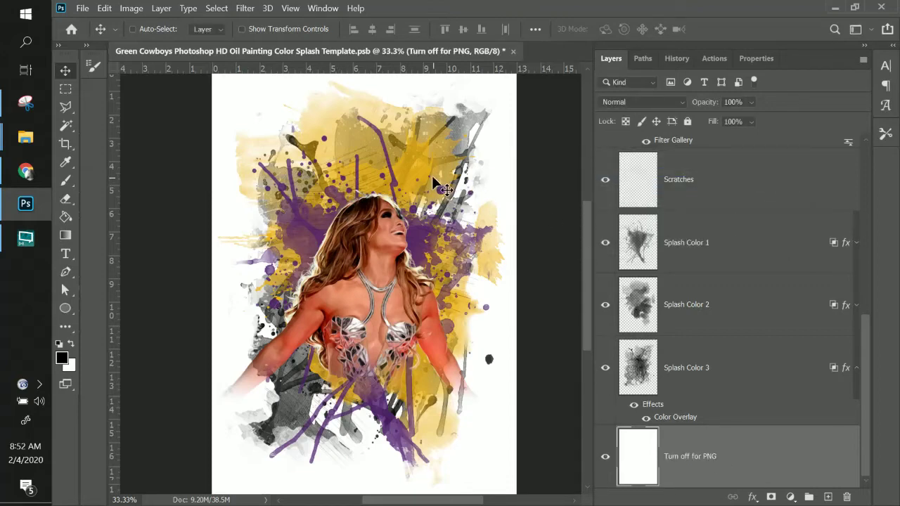
Step: Close the separately opened halftime-show photo and place it in the template directly above the Splash Color 2 layer
left_click(701, 325)
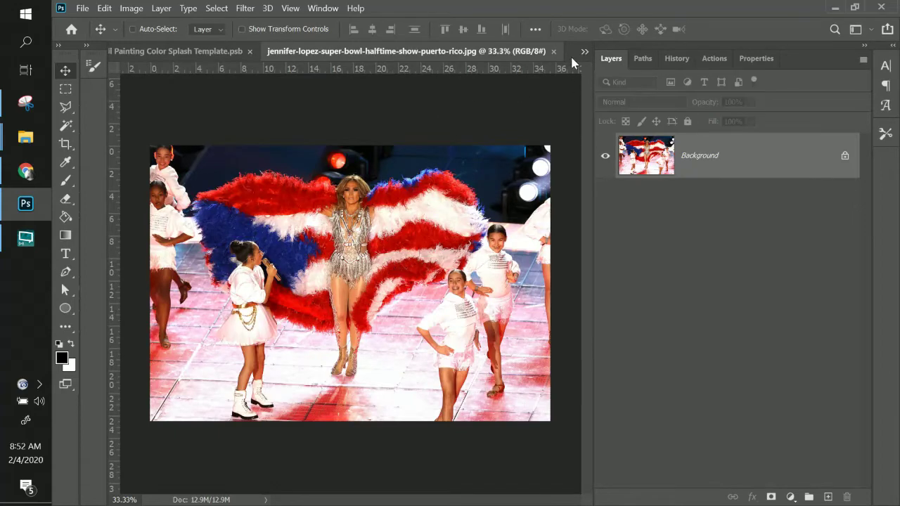
left_click(554, 51)
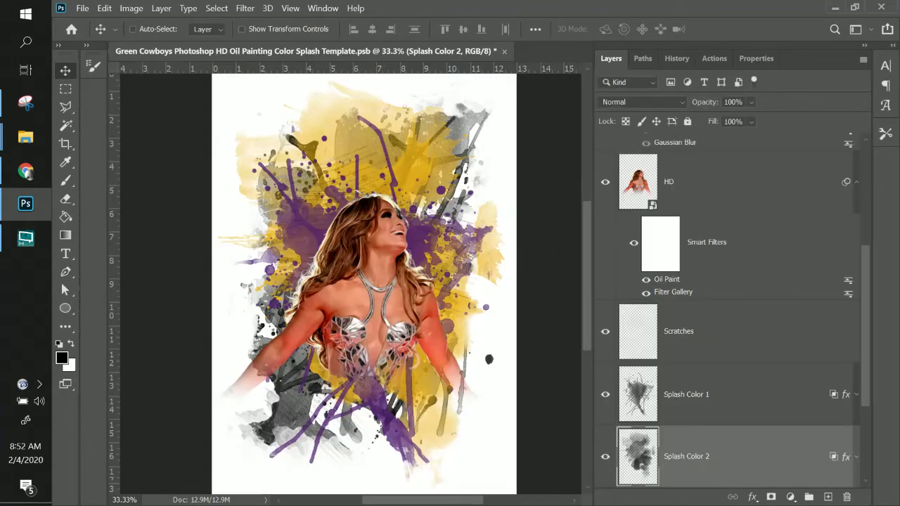
left_click_drag(826, 314, 377, 272)
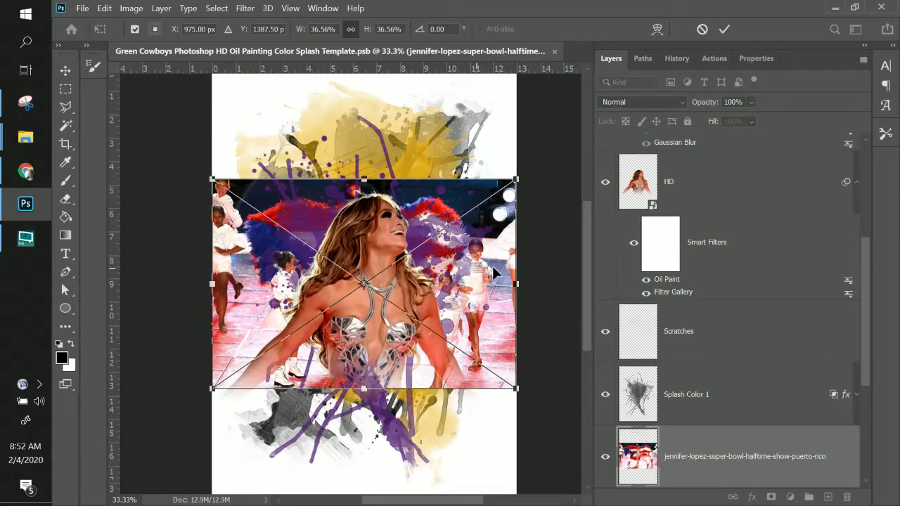
Step: Enlarge the placed halftime-show photo to about 59% and position it behind the subject across the upper canvas
left_click_drag(497, 274, 485, 191)
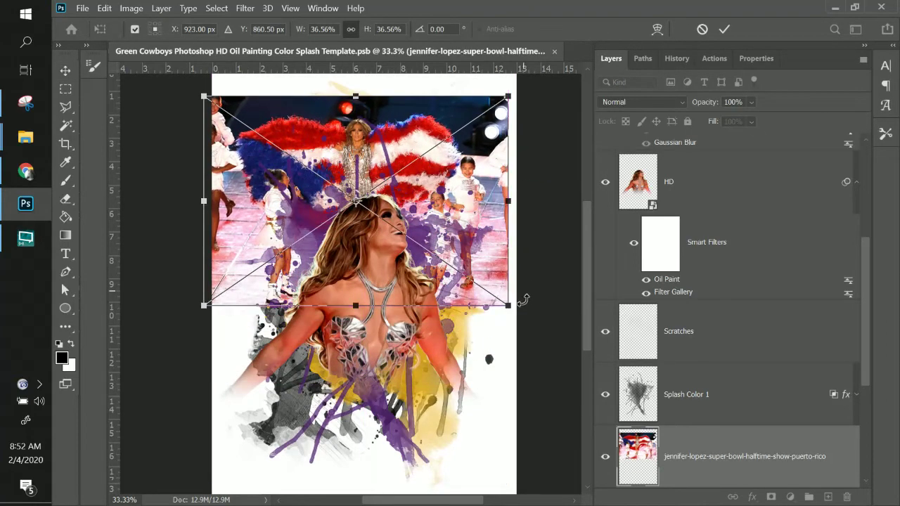
left_click_drag(509, 305, 590, 436)
left_click_drag(416, 220, 265, 195)
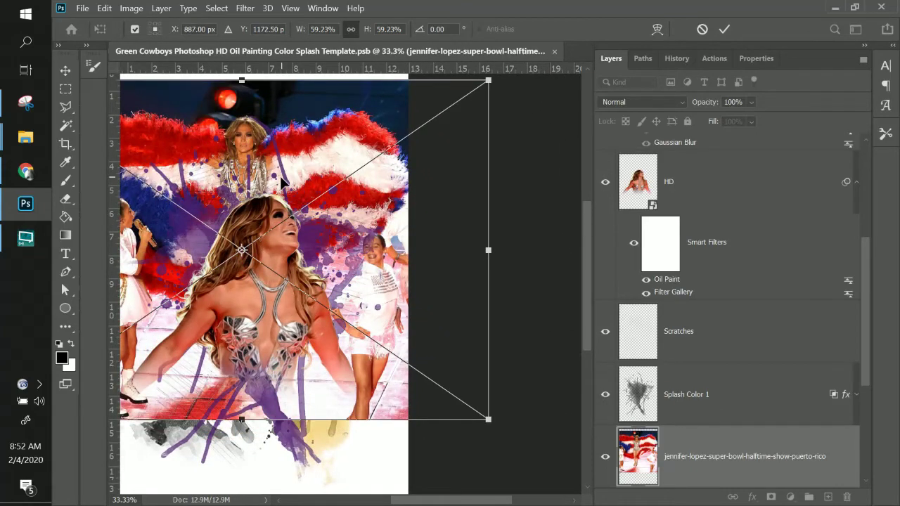
key("Return")
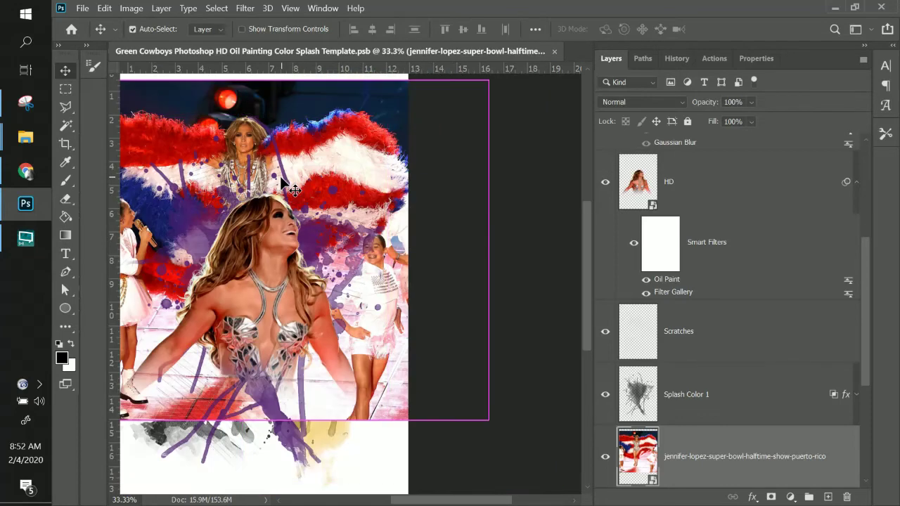
Step: Create a clipping mask that clips the halftime-show photo to the Splash Color 2 layer
key("ctrl+minus")
scroll(746, 321, "down", 2)
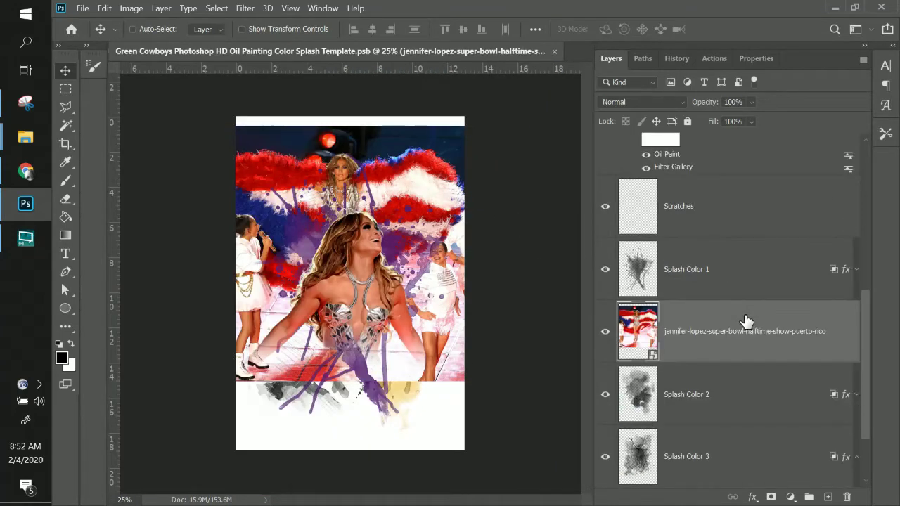
scroll(746, 322, "down", 2)
right_click(745, 267)
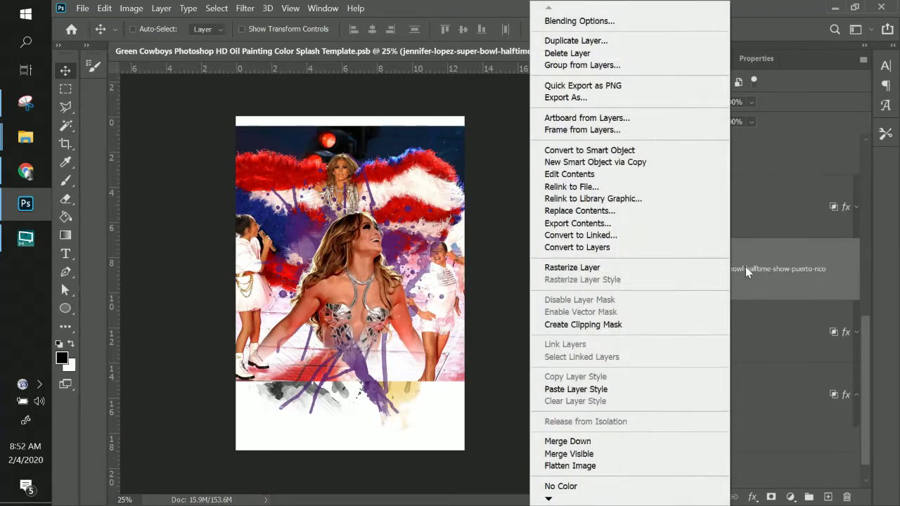
left_click(613, 325)
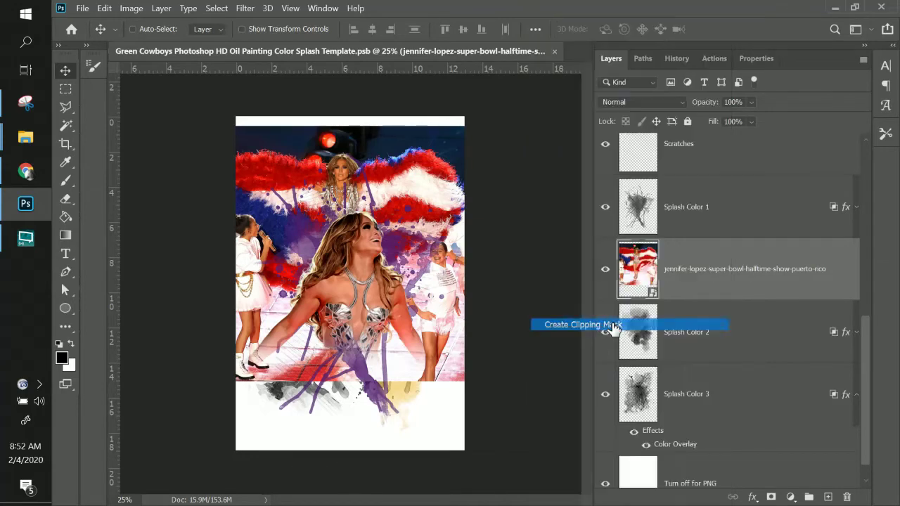
Step: Scale the clipped halftime-show photo to about 64% and reposition it so its figure sits above the subject's head
left_click_drag(379, 171, 393, 173)
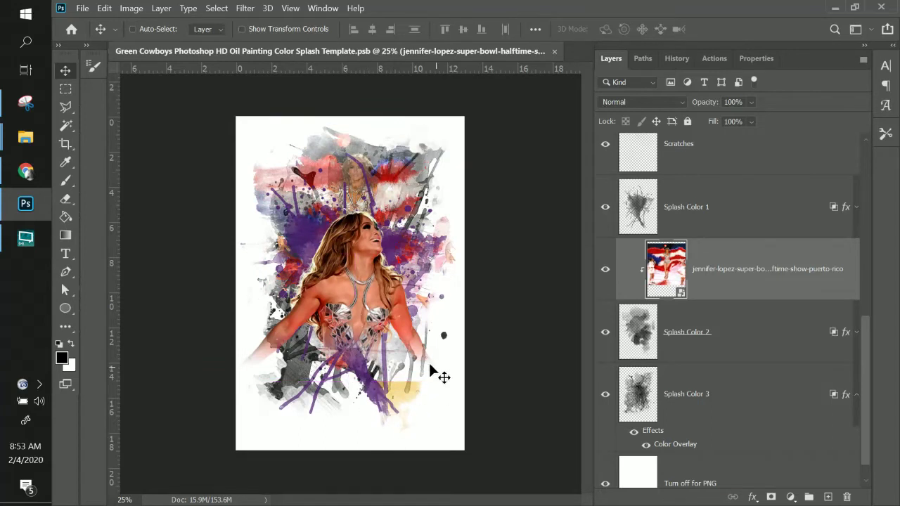
left_click_drag(411, 231, 388, 175)
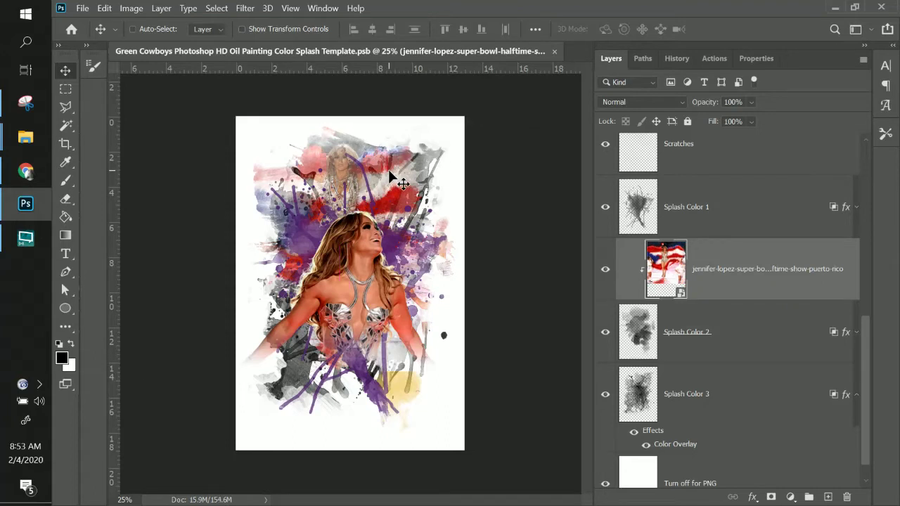
key("ctrl+t")
left_click_drag(528, 373, 550, 399)
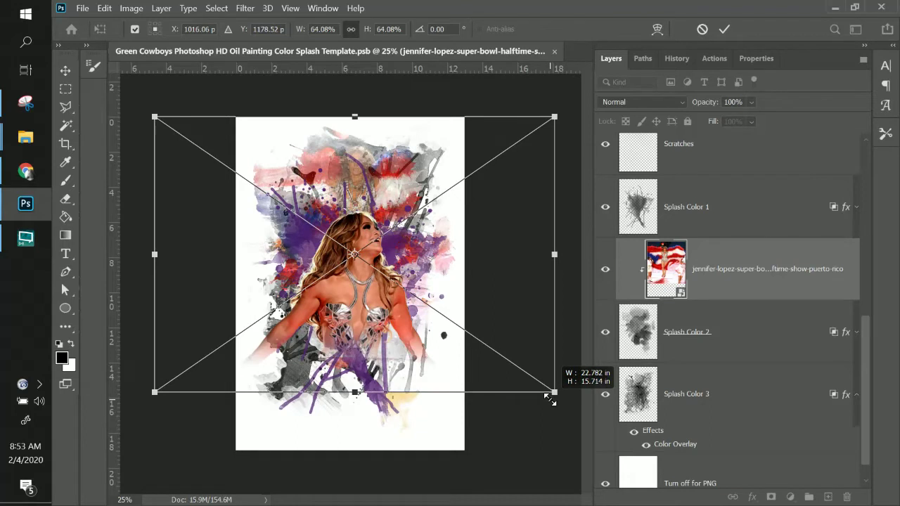
left_click_drag(376, 172, 370, 177)
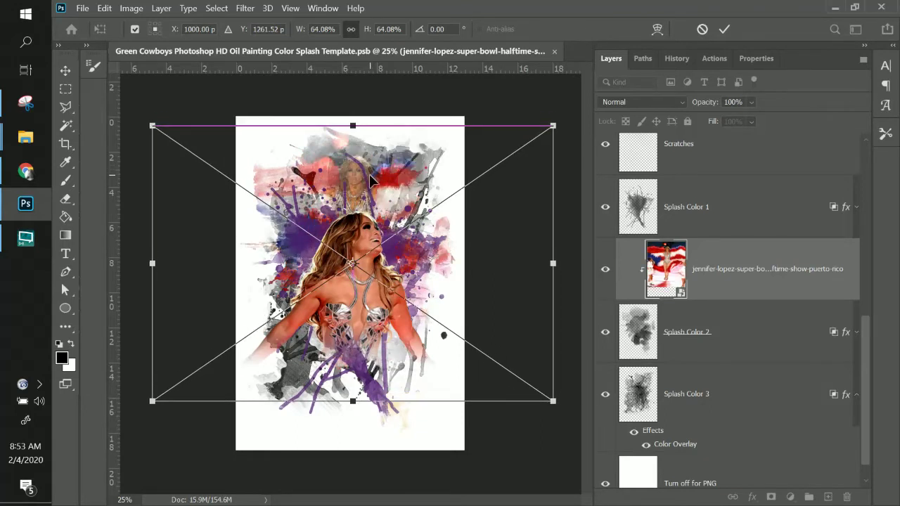
key("Return")
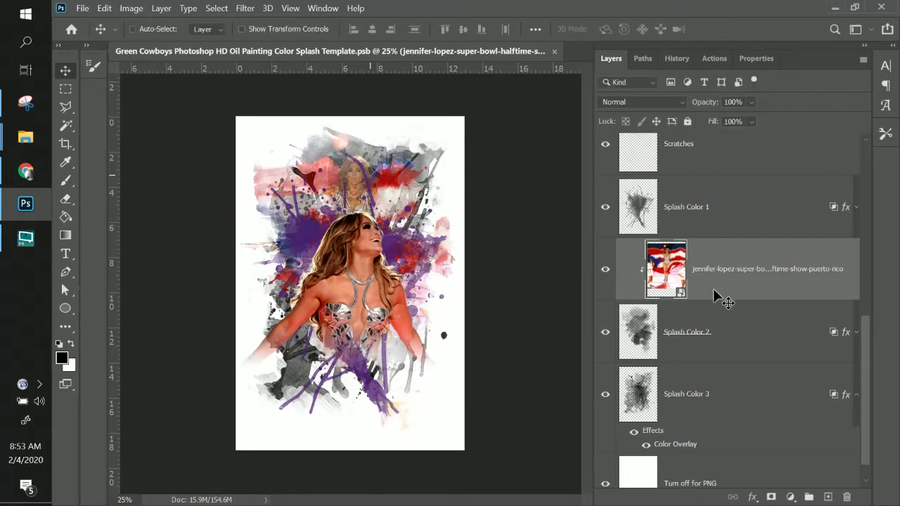
Step: Expand the effects of the Splash Color 1 layer and make it the active layer
left_click(712, 348)
left_click(693, 231)
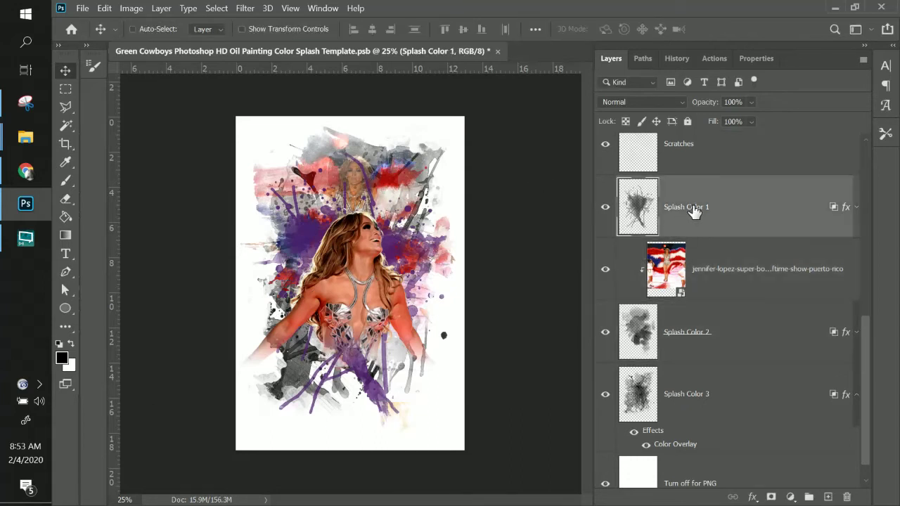
left_click(856, 208)
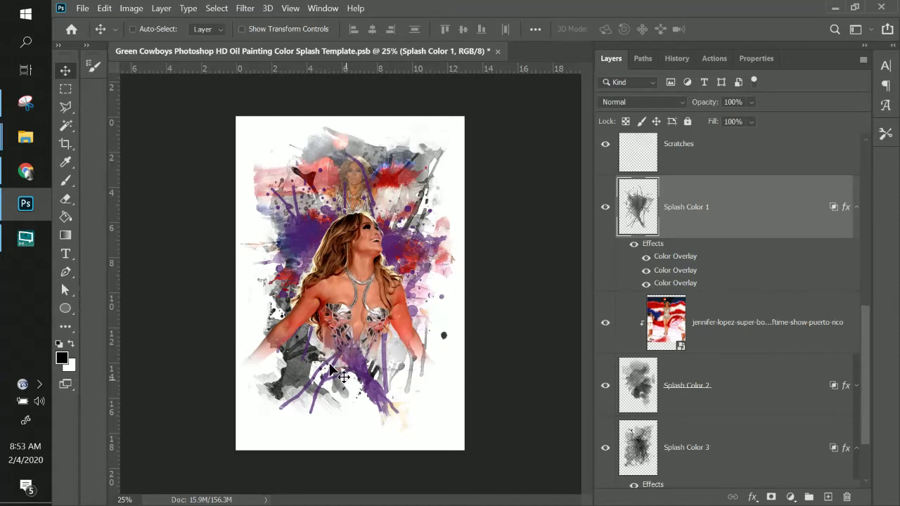
left_click(671, 340)
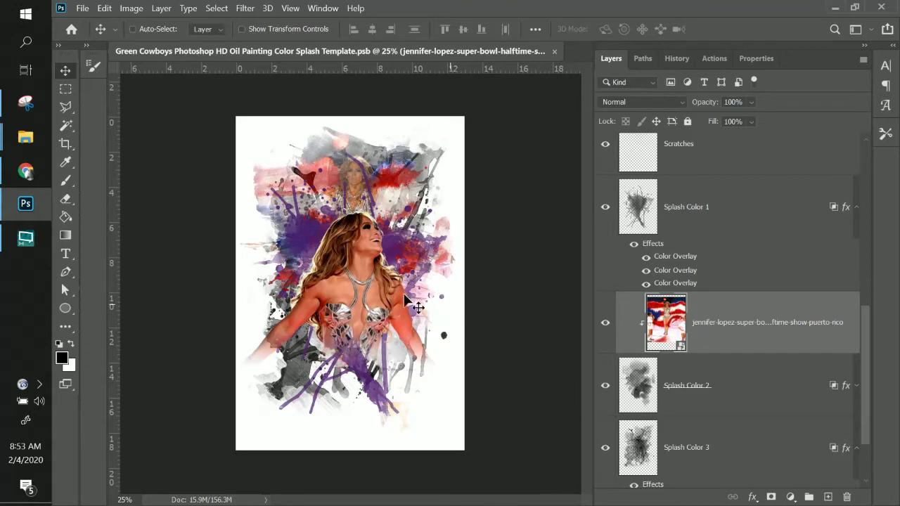
left_click(700, 220)
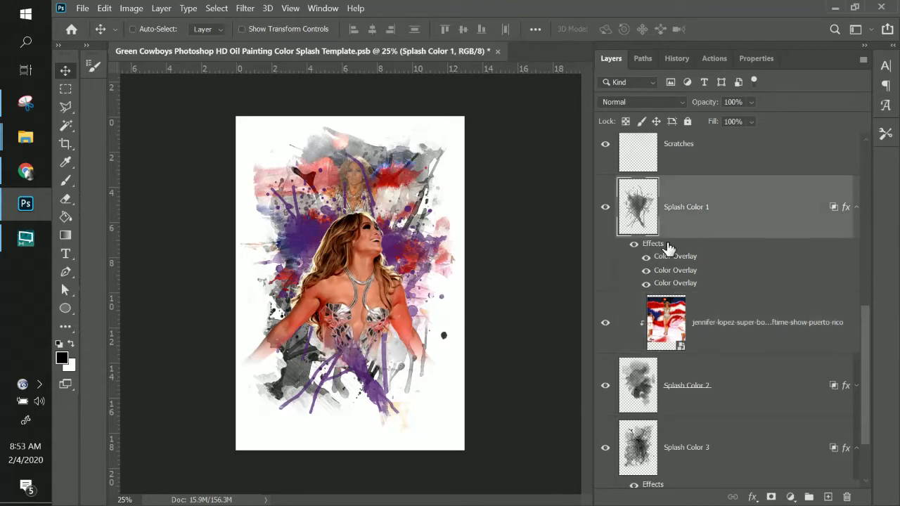
Step: Recolor the uppermost Color Overlay of Splash Color 1 by sampling red from the photo and deepening it to dark red 940301
double_click(666, 260)
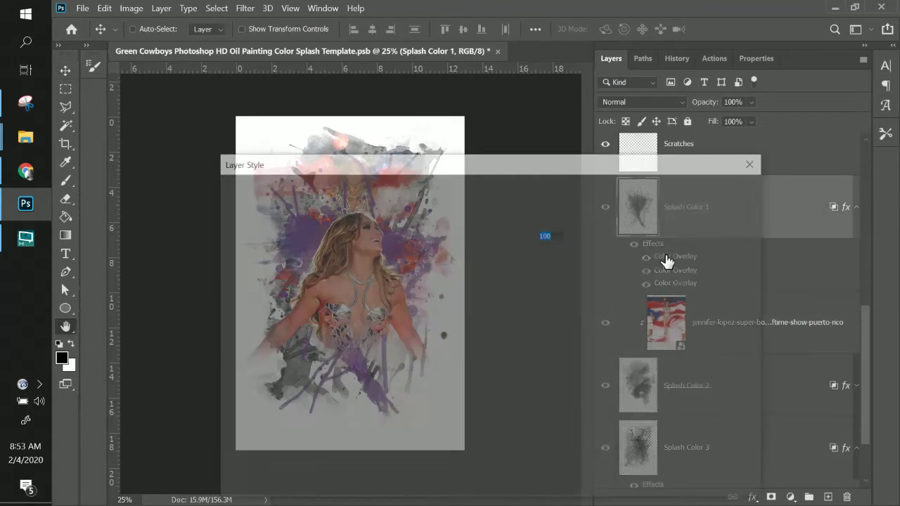
left_click_drag(578, 172, 847, 104)
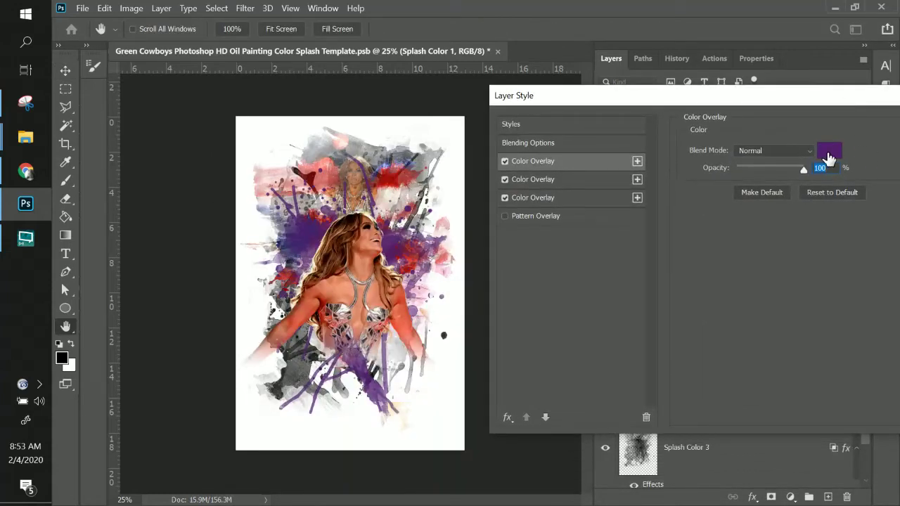
left_click(826, 152)
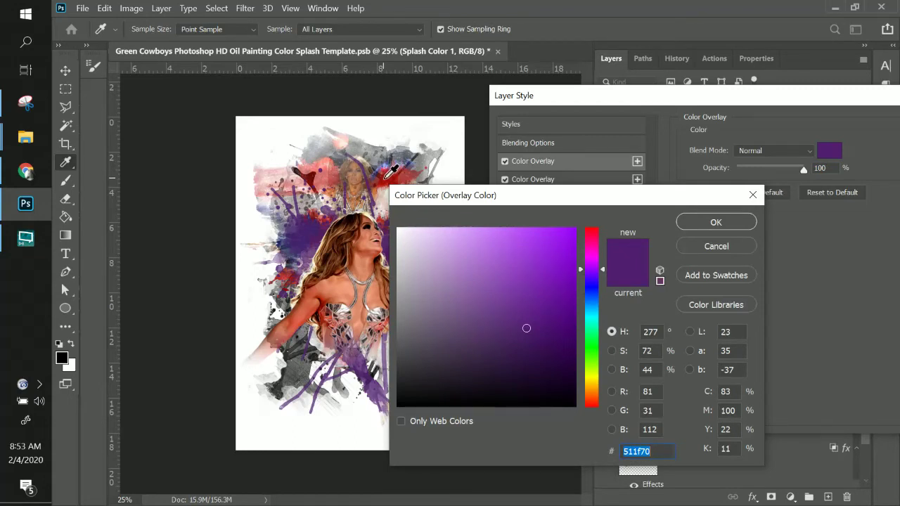
left_click(385, 179)
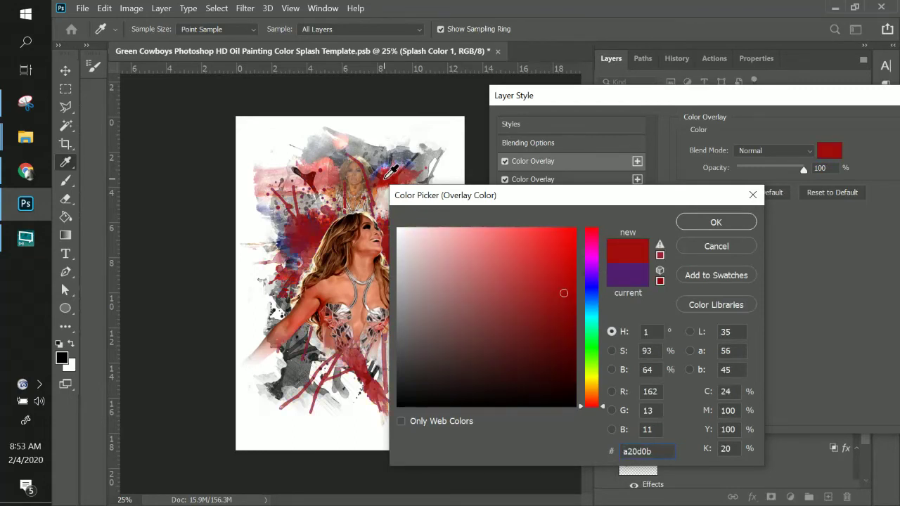
left_click_drag(437, 201, 506, 199)
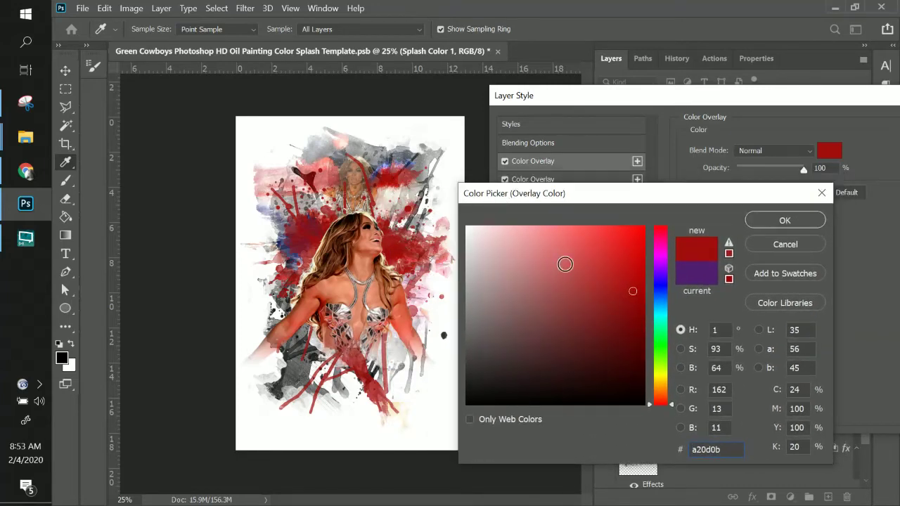
mouse_move(627, 288)
left_mouse_down()
mouse_move(647, 288)
mouse_move(644, 301)
left_mouse_up()
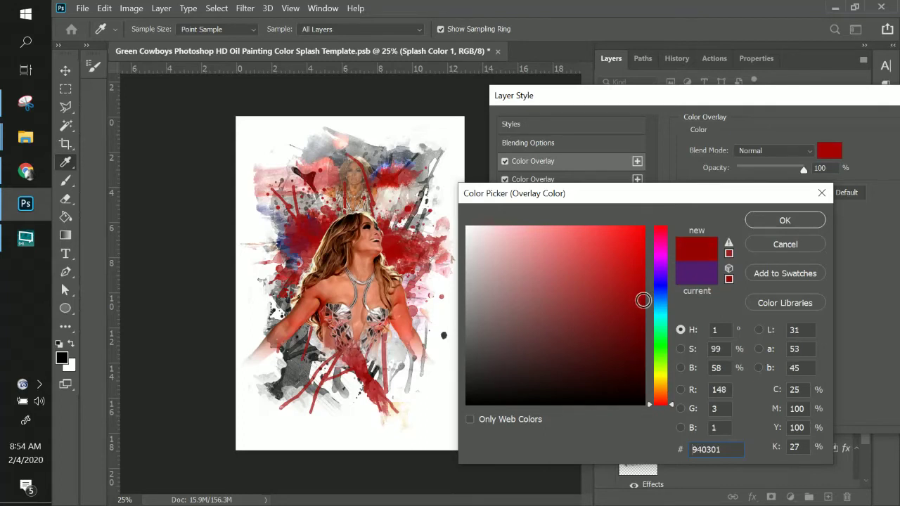
left_click(784, 221)
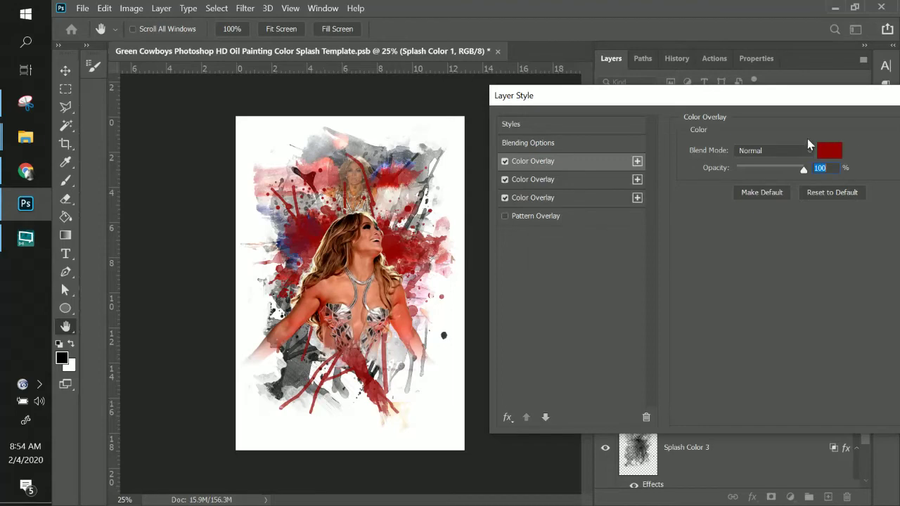
left_click_drag(784, 103, 658, 100)
left_click(850, 133)
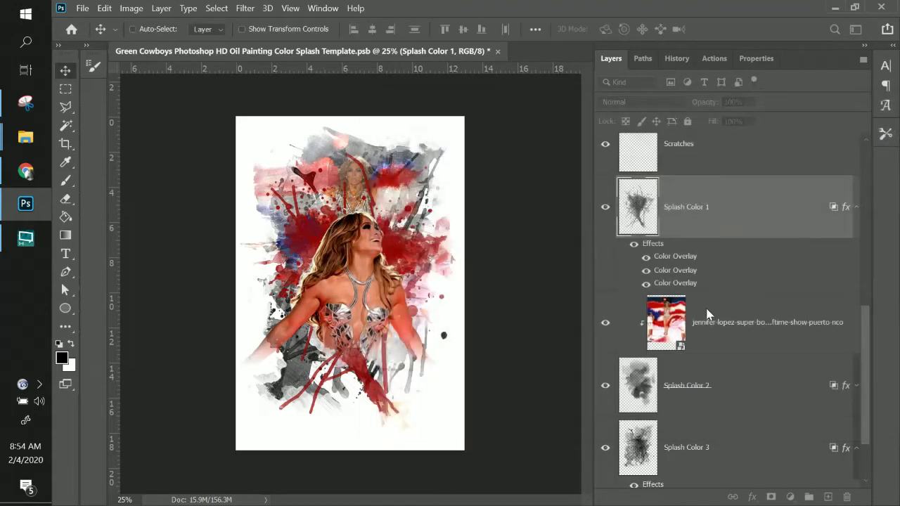
Step: Add a second Color Overlay to Splash Color 3 using dark blue 1b2252 sampled from the blue splash area
scroll(711, 353, "down", 2)
left_click(707, 390)
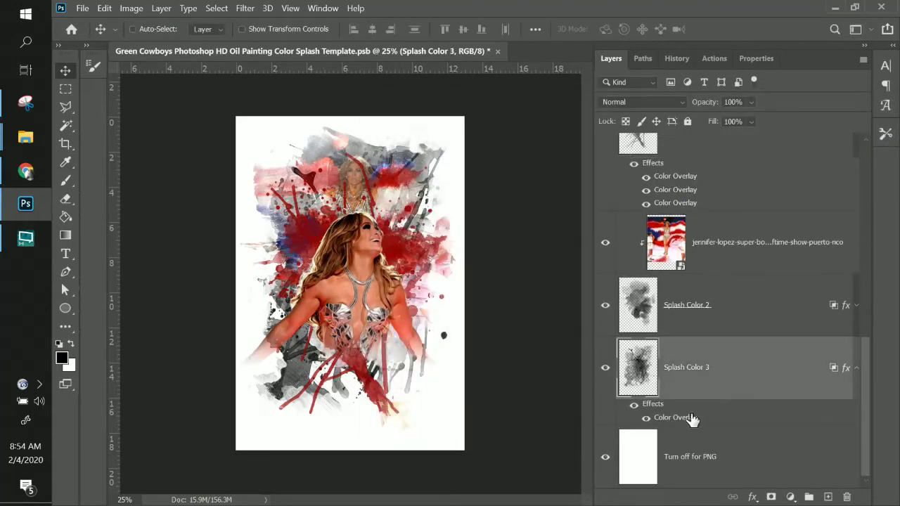
double_click(653, 408)
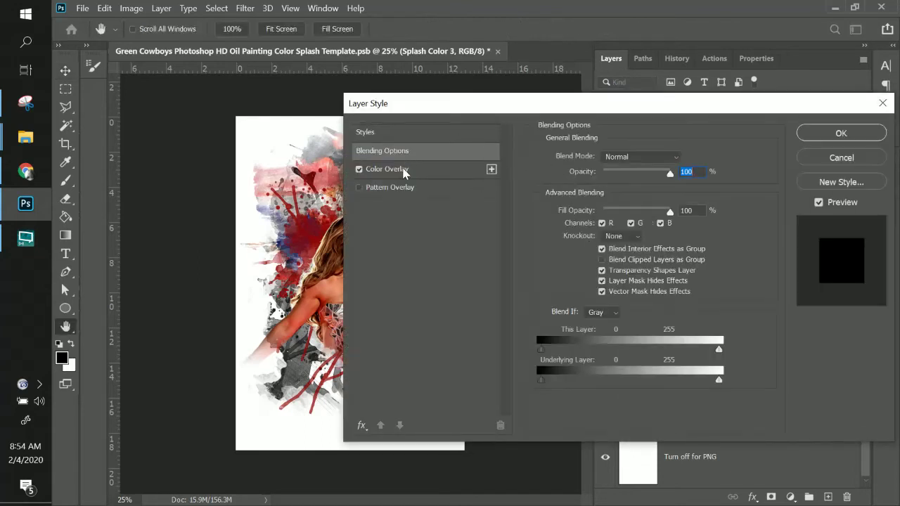
left_click(404, 169)
left_click(491, 170)
left_click(686, 160)
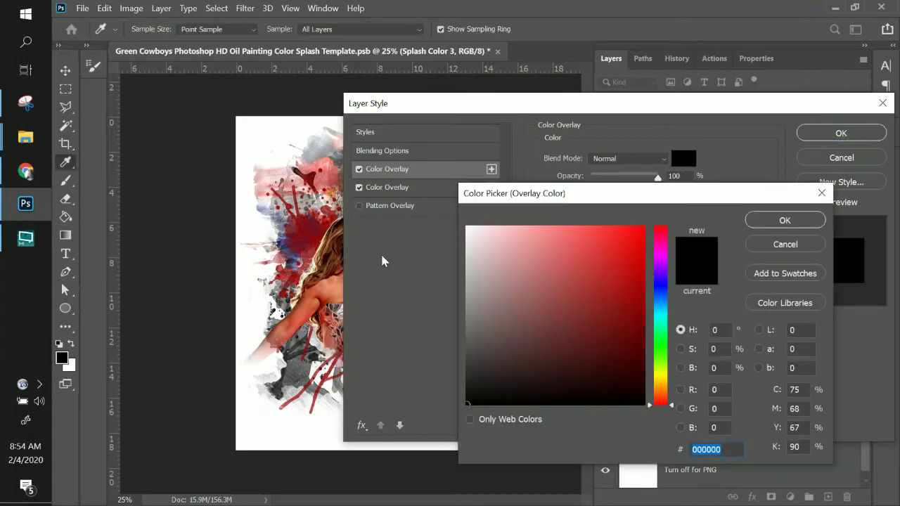
left_click(292, 246)
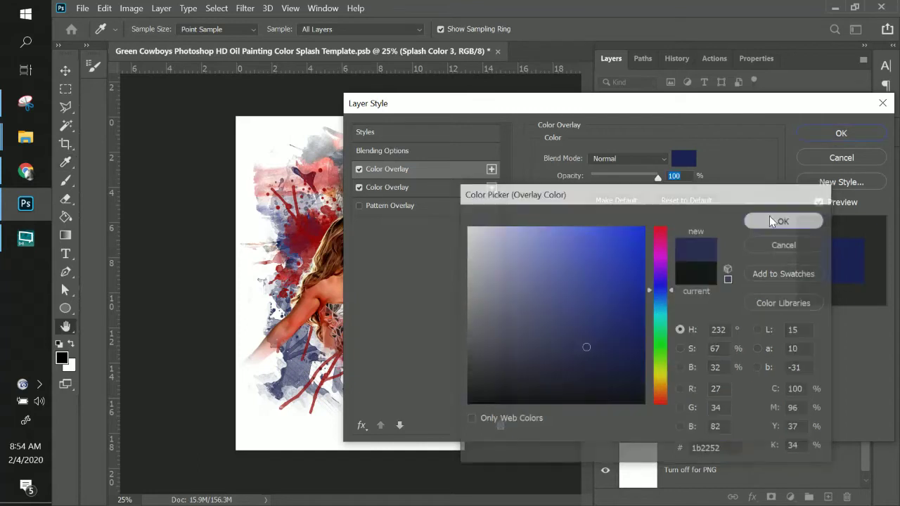
left_click(769, 219)
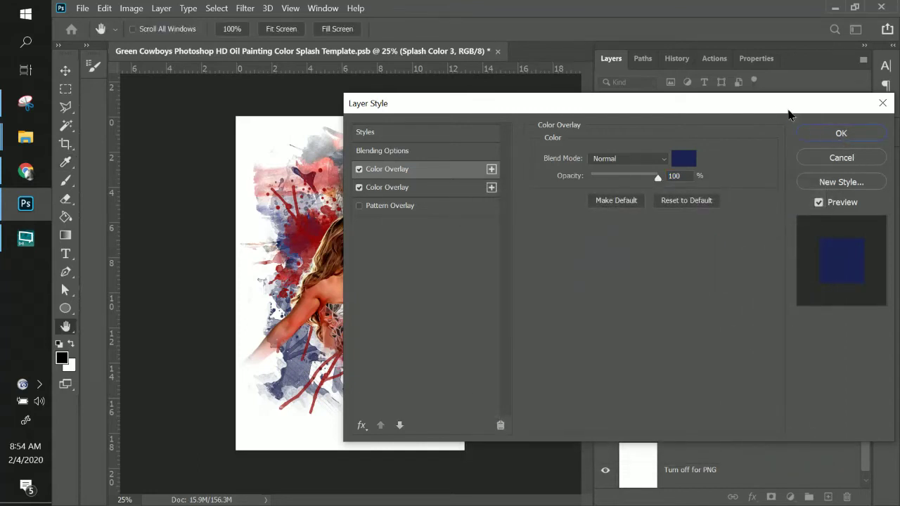
left_click(840, 134)
left_click_drag(707, 219, 485, 90)
left_click(727, 107)
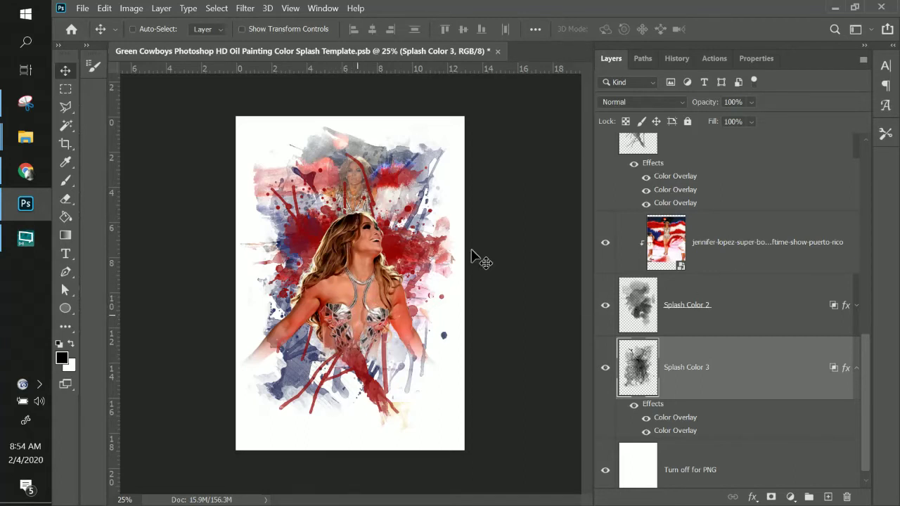
Step: Collapse the smart filter lists of the BW and HD layers
scroll(686, 275, "up", 6)
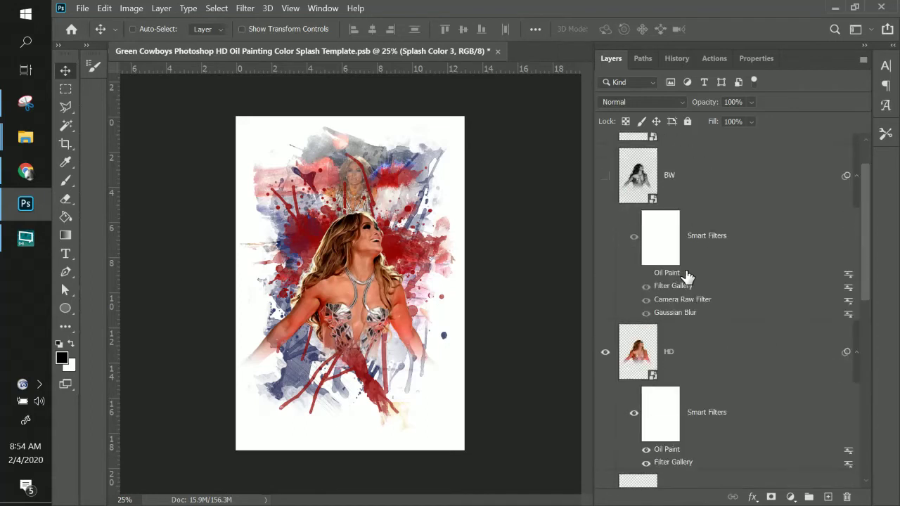
scroll(685, 275, "up", 2)
left_click(727, 177)
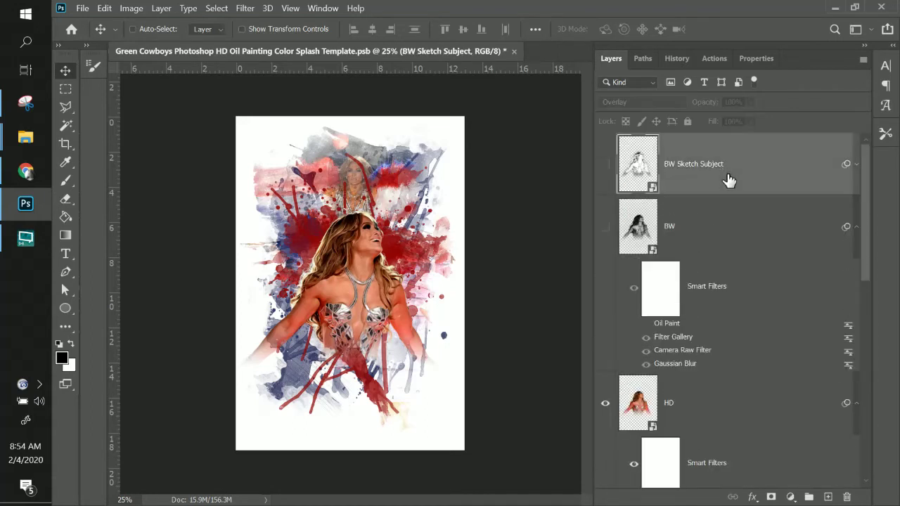
left_click(856, 227)
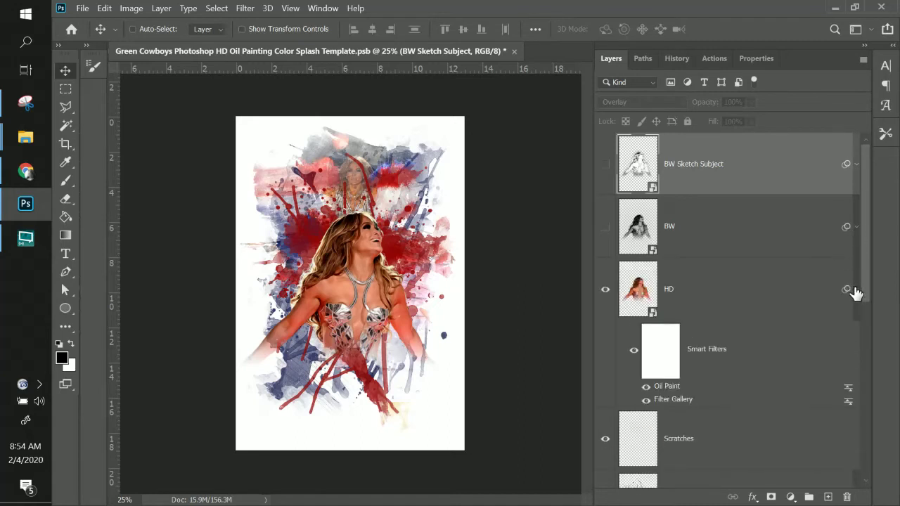
left_click(856, 288)
Step: Link the HD, BW and BW Sketch Subject layers together and move the subject slightly down the canvas
left_click(759, 288)
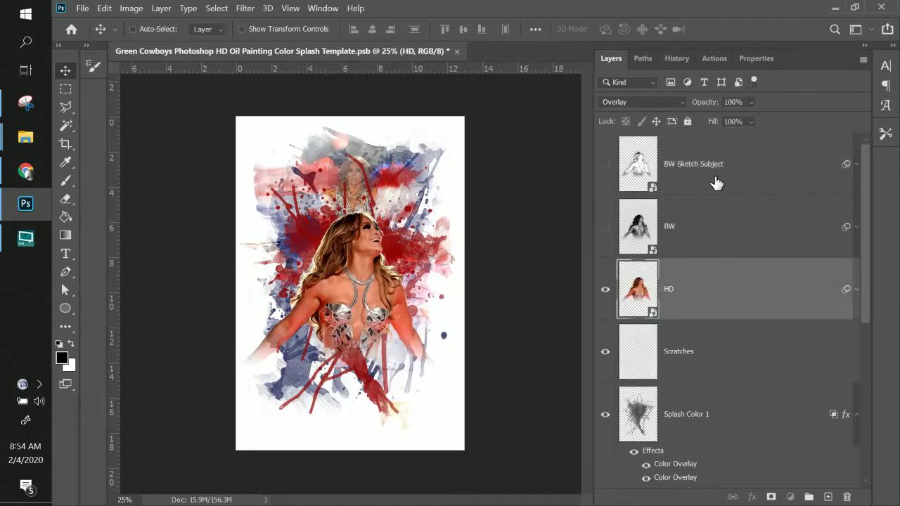
left_click(715, 183, "shift")
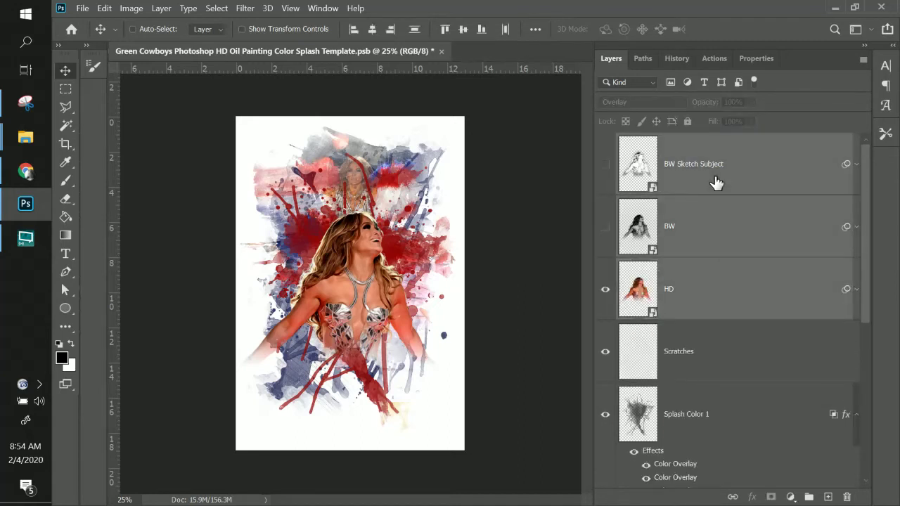
left_click(732, 497)
left_click_drag(369, 273, 374, 299)
Step: Make Splash Color 1 the active layer and shift the red splash down behind the lowered subject
right_click(345, 232)
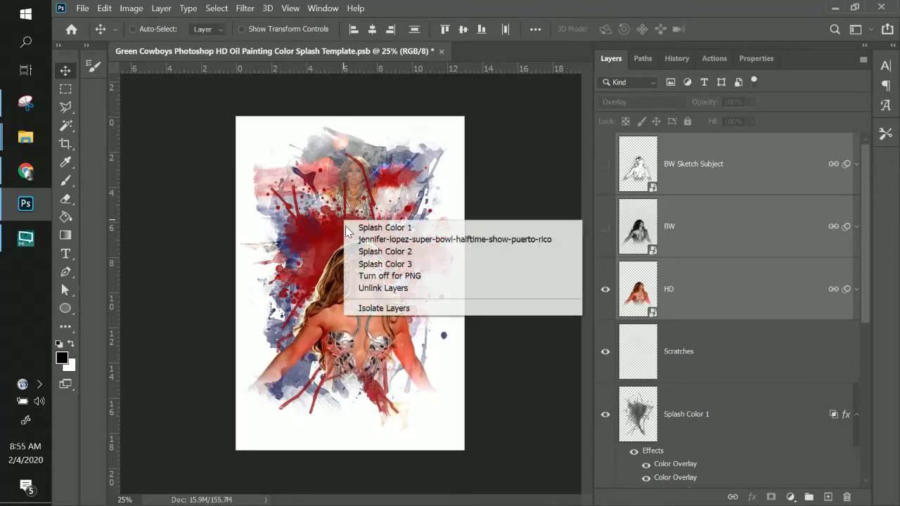
left_click(360, 251)
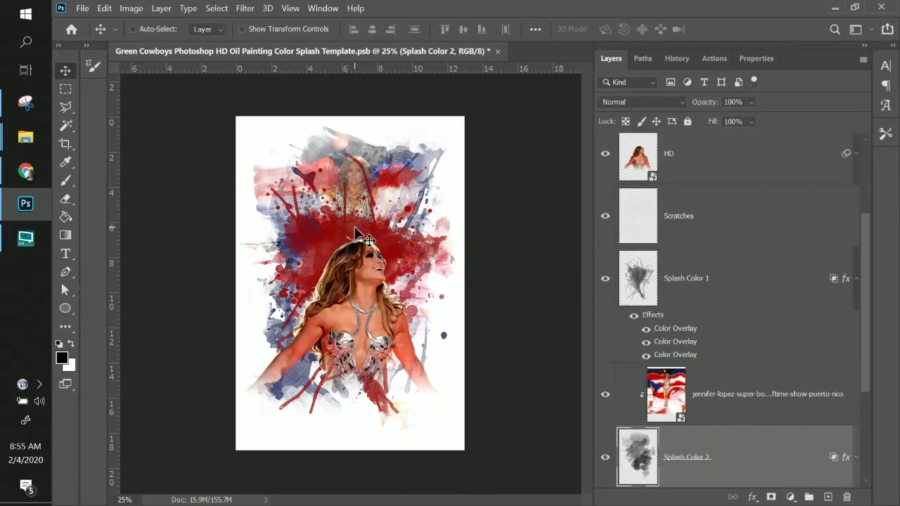
right_click(327, 232)
left_click(358, 239)
left_click_drag(358, 239, 359, 258)
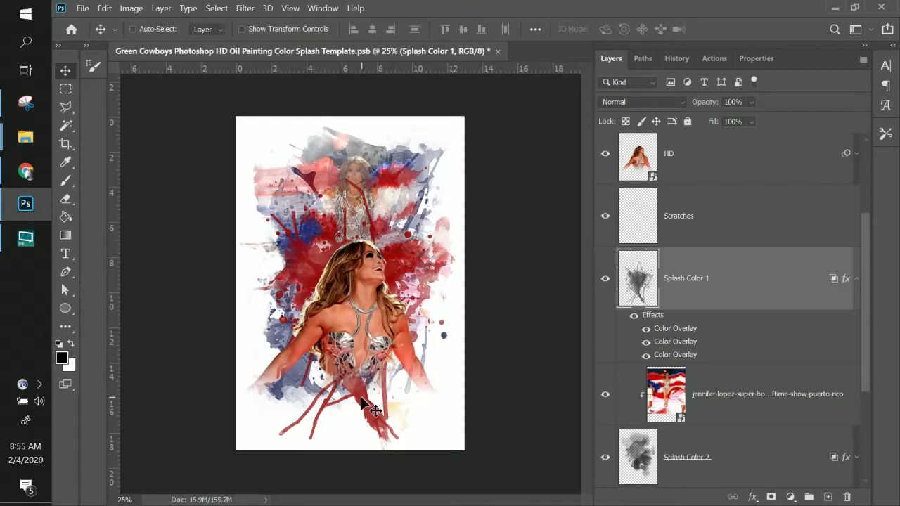
left_click_drag(360, 392, 361, 394)
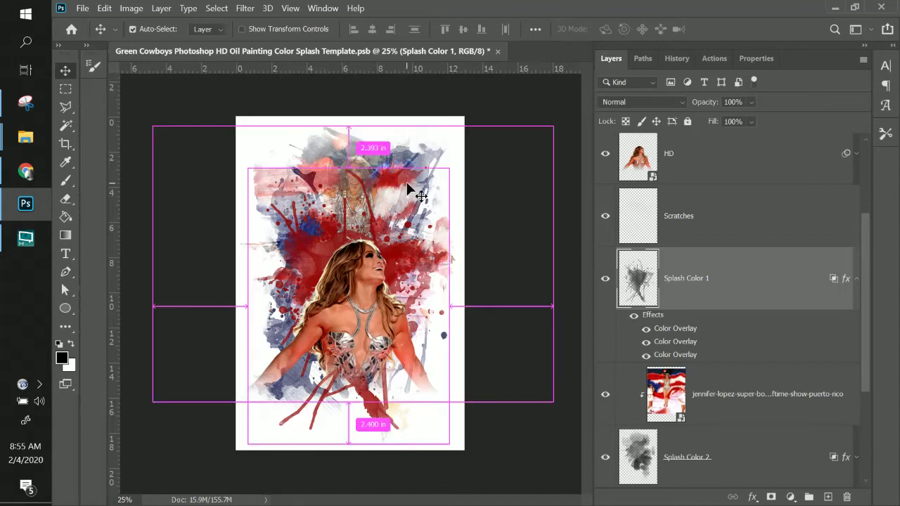
Step: Rotate the Splash Color 1 layer clockwise by about 8 degrees
key("ctrl+t")
left_click_drag(497, 153, 504, 163)
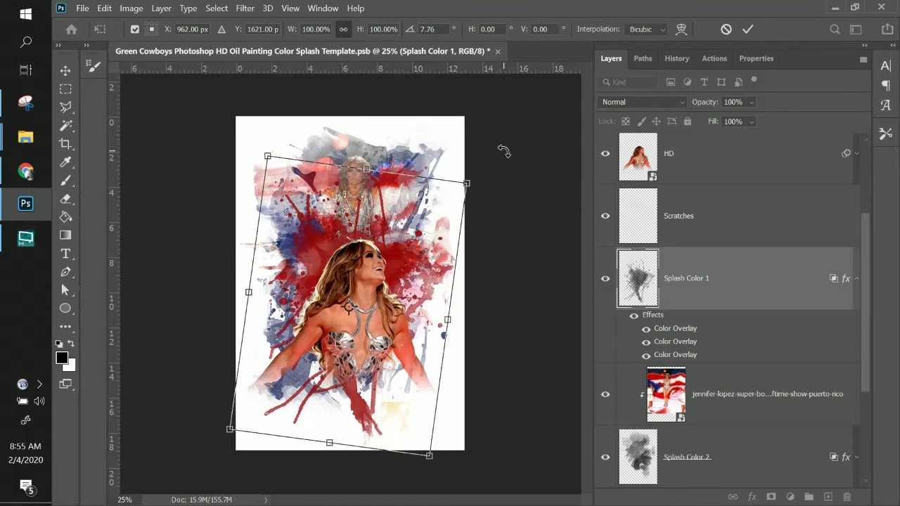
key("Return")
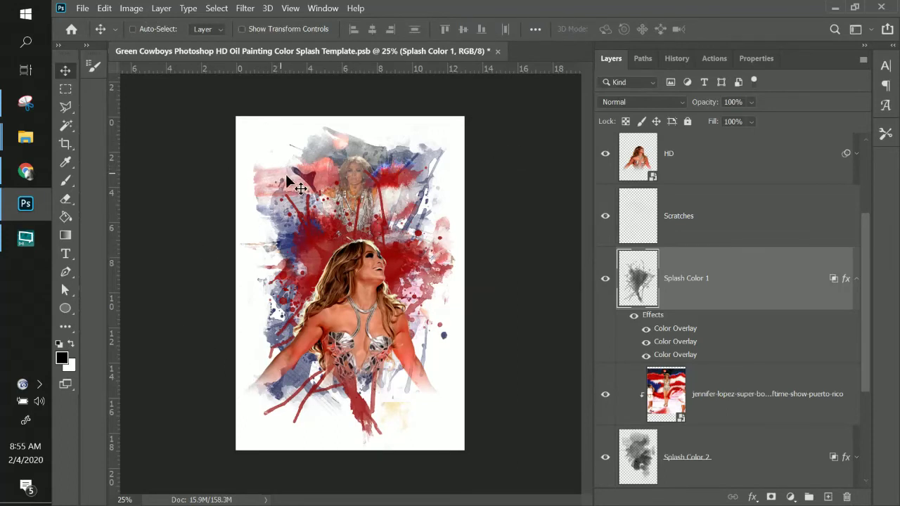
Step: Make the clipped halftime-show photo the active layer and nudge its figure slightly above the subject's head
right_click(359, 160)
left_click(367, 164)
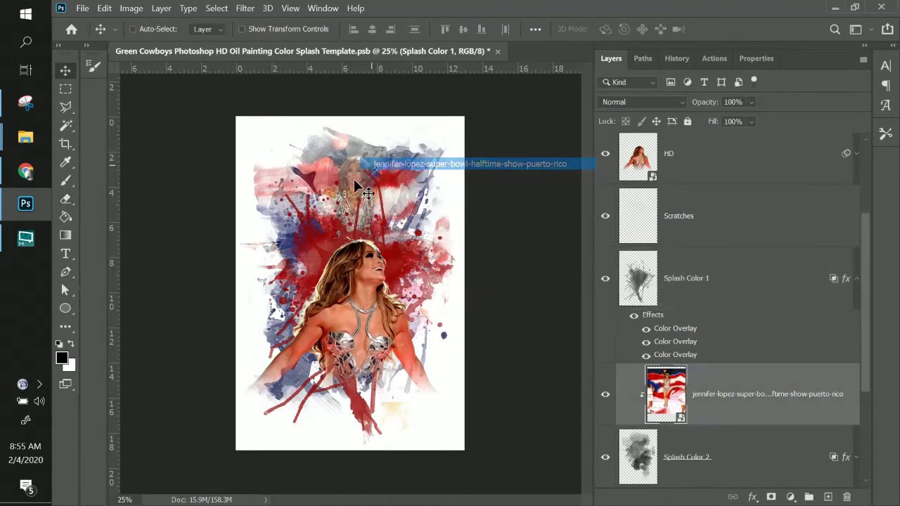
mouse_move(348, 185)
left_mouse_down()
mouse_move(358, 181)
mouse_move(348, 185)
mouse_move(360, 191)
mouse_move(339, 194)
mouse_move(360, 184)
mouse_move(349, 183)
left_mouse_up()
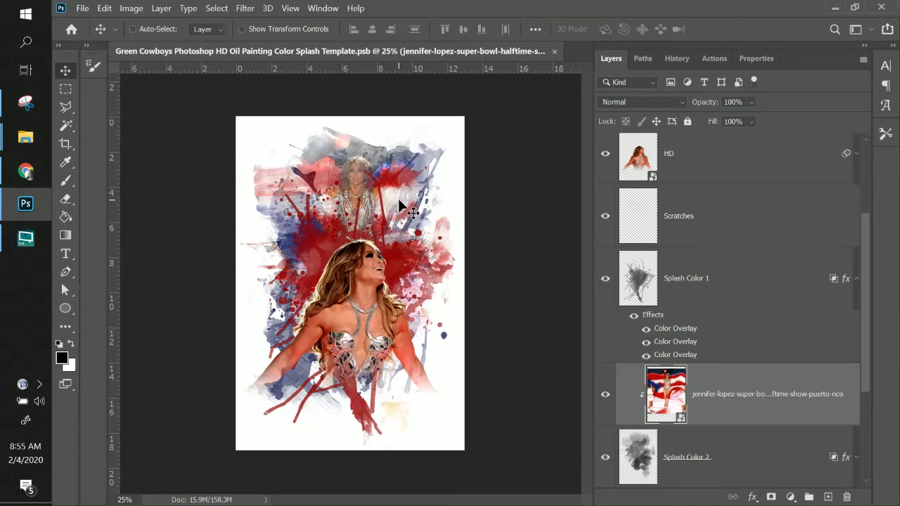
left_click(25, 238)
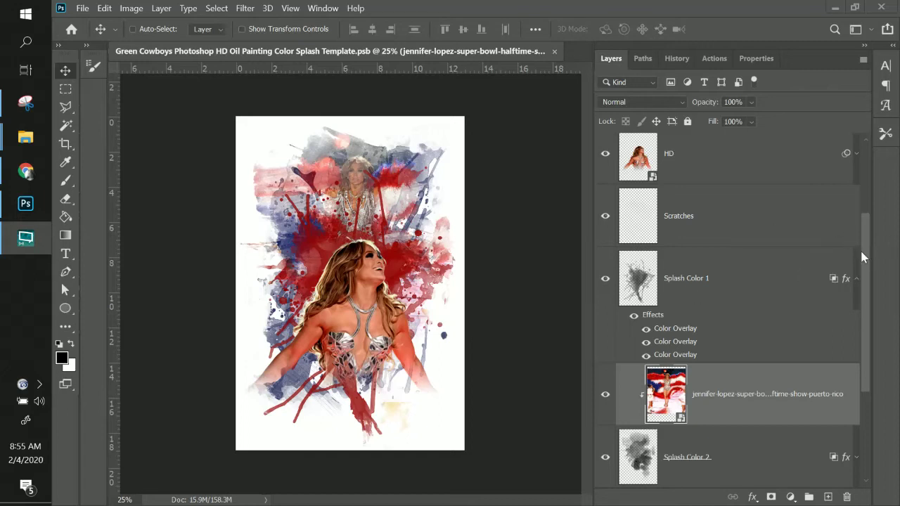
Step: Open the contents of the BW Sketch Subject smart object for editing
left_click(869, 220)
left_click_drag(869, 228, 872, 139)
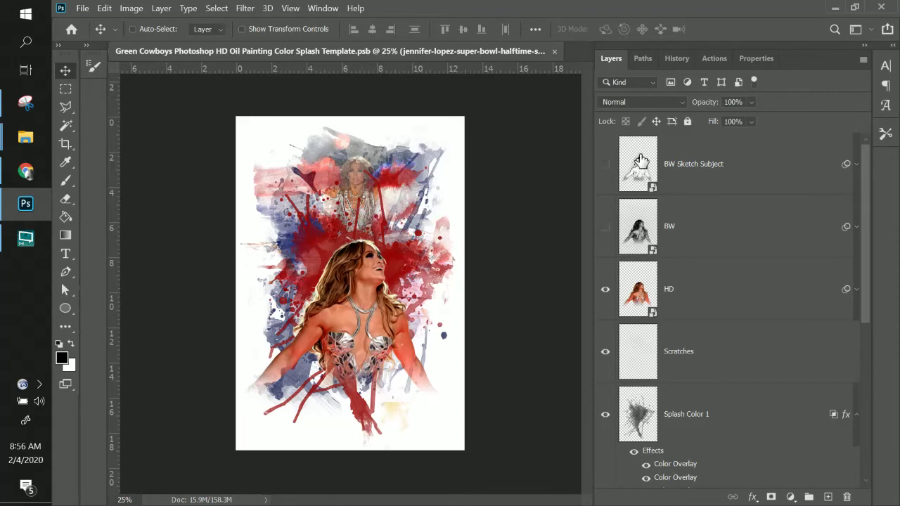
key("shift+alt+o")
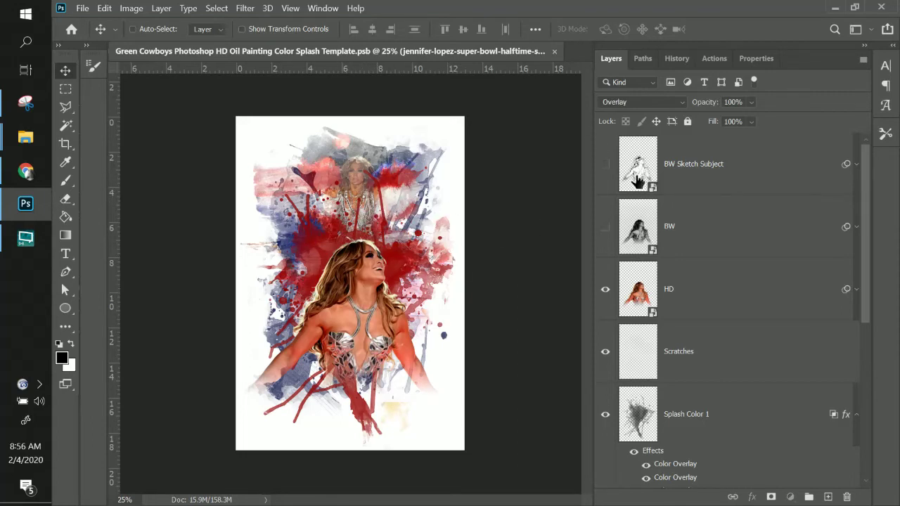
left_click(637, 181)
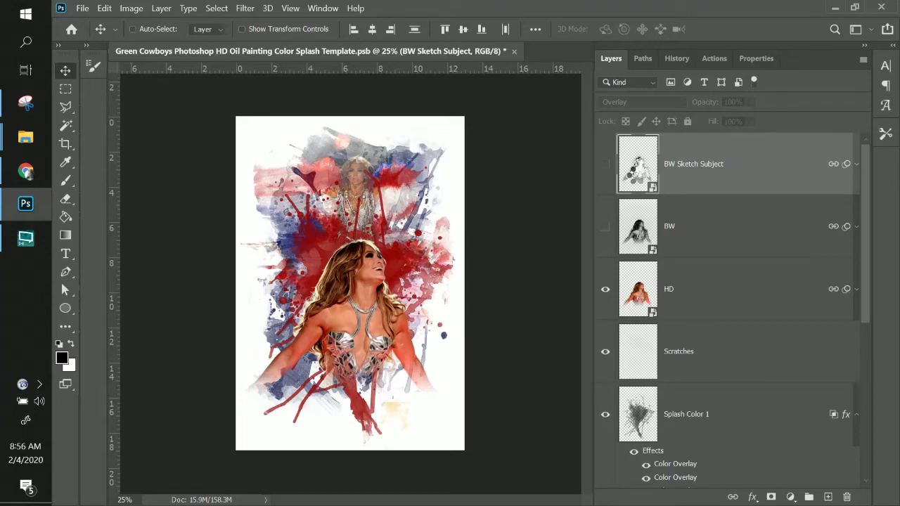
double_click(637, 176)
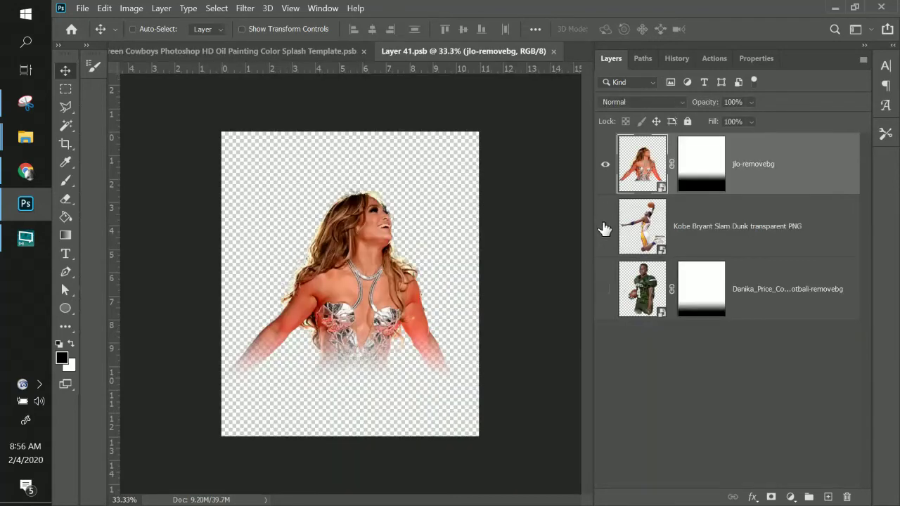
Step: Show the hidden basketball and football player layers and move the basketball player to the left of the main subject
left_click(605, 226)
left_click(605, 288)
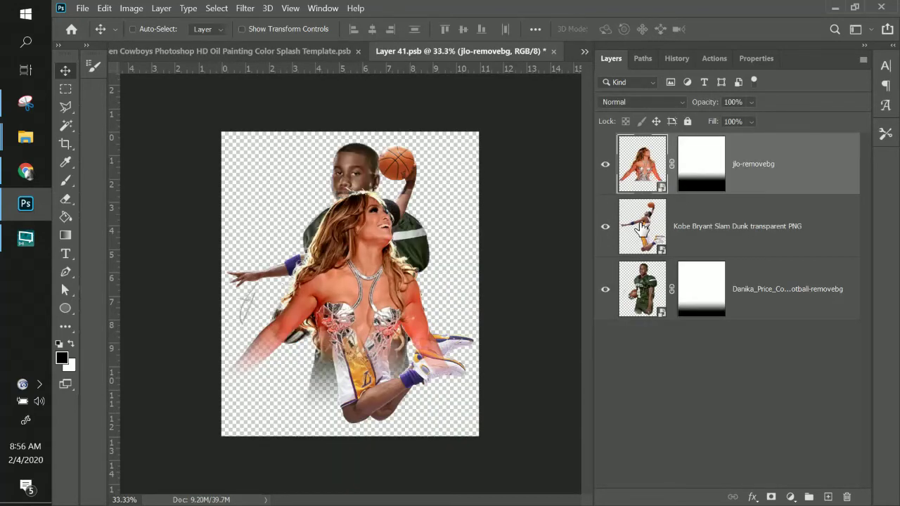
left_click_drag(401, 232, 417, 247)
key("ctrl")
left_click(705, 241)
left_click_drag(382, 278, 304, 209)
Step: Move the football player to the right of the main subject and close the smart object document
left_click(785, 297)
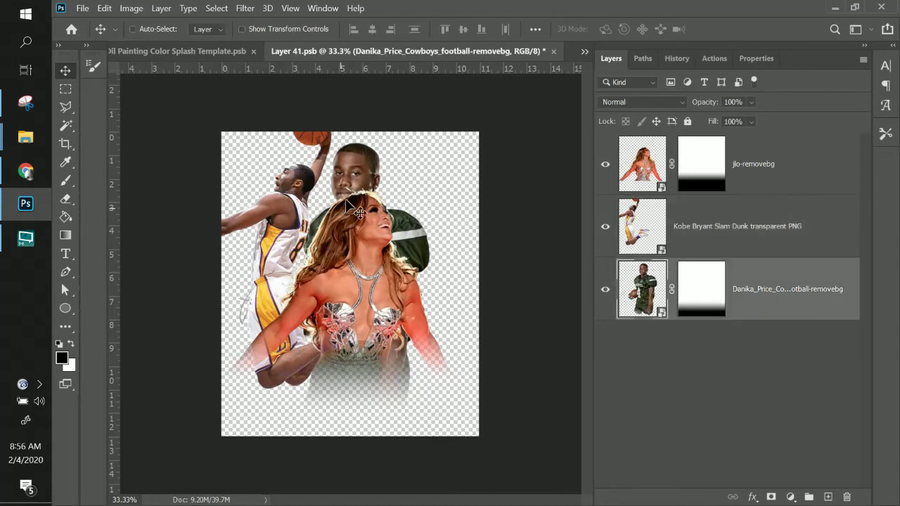
left_click_drag(357, 198, 417, 188)
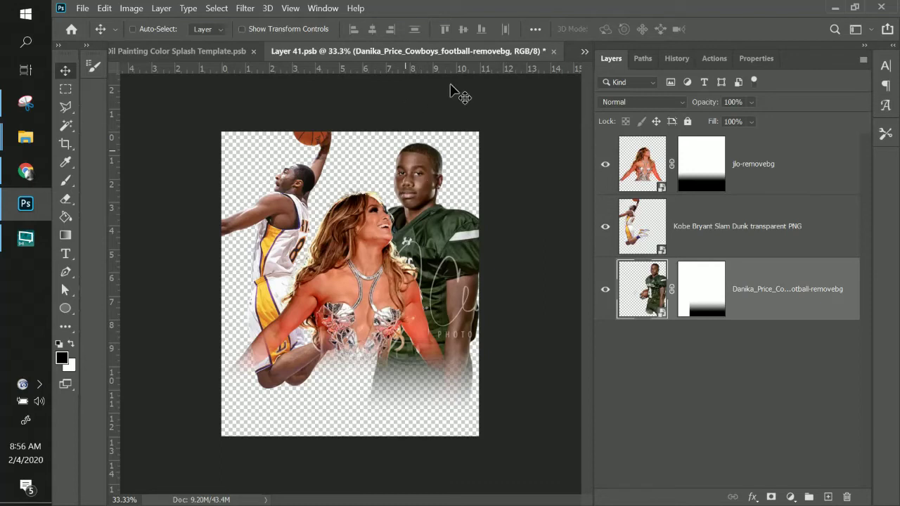
left_click(553, 51)
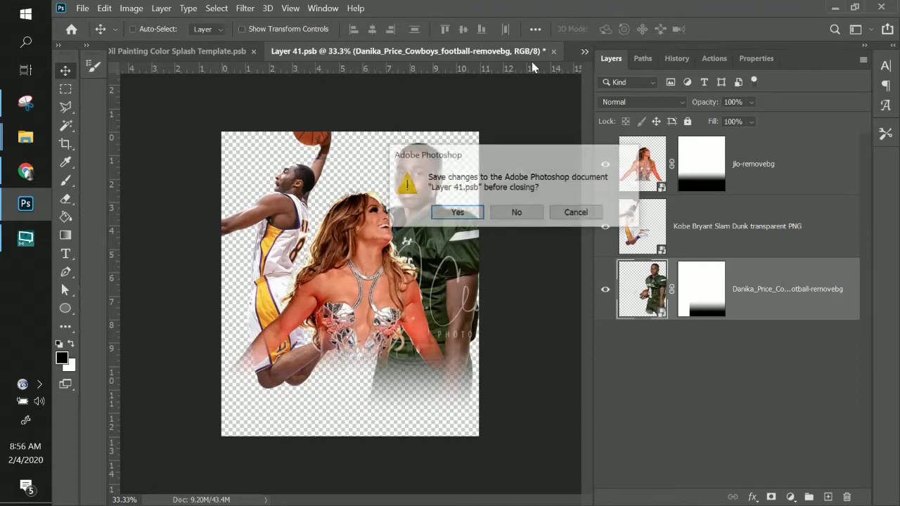
left_click(466, 212)
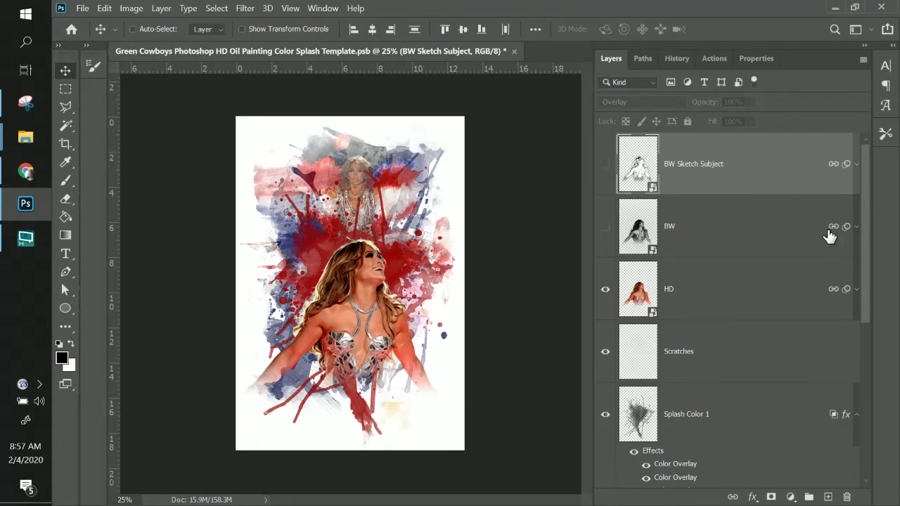
Step: Make the halftime-show photo clipped to Splash Color 2 the active layer
scroll(749, 317, "down", 3)
left_click(710, 364)
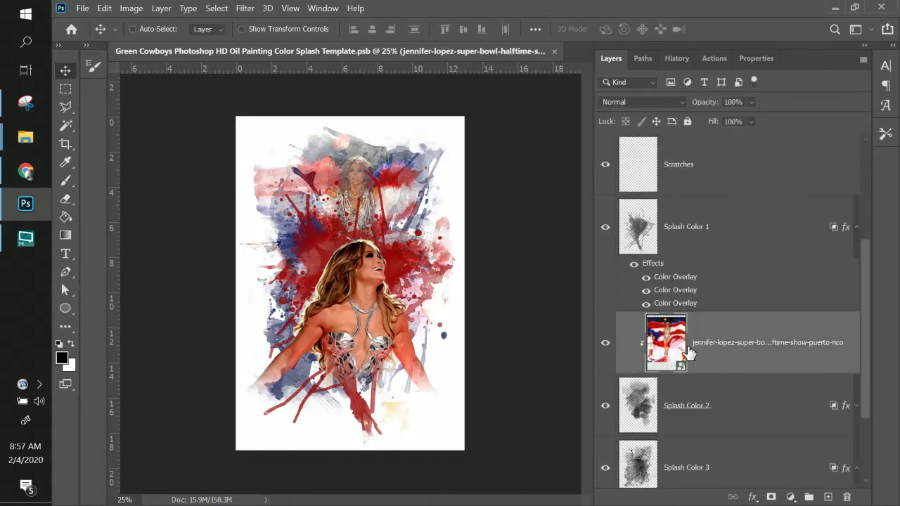
right_click(669, 353)
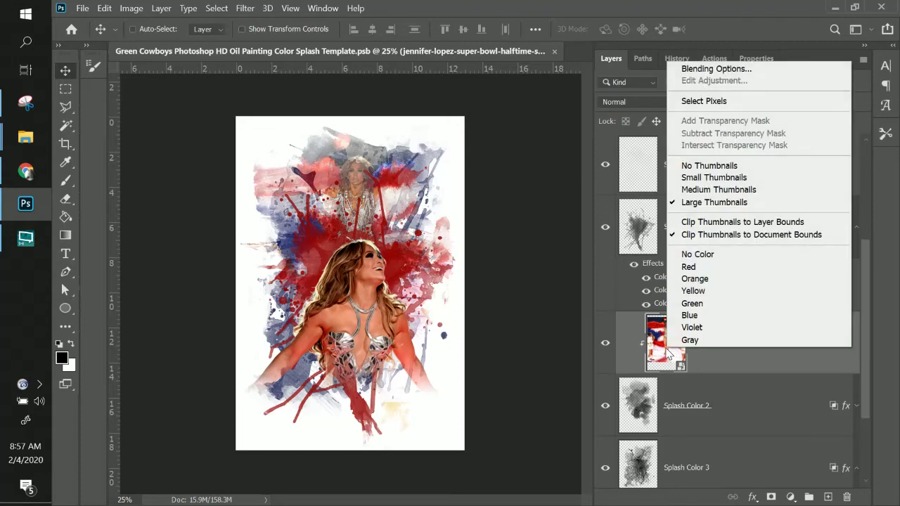
right_click(705, 359)
right_click(742, 346)
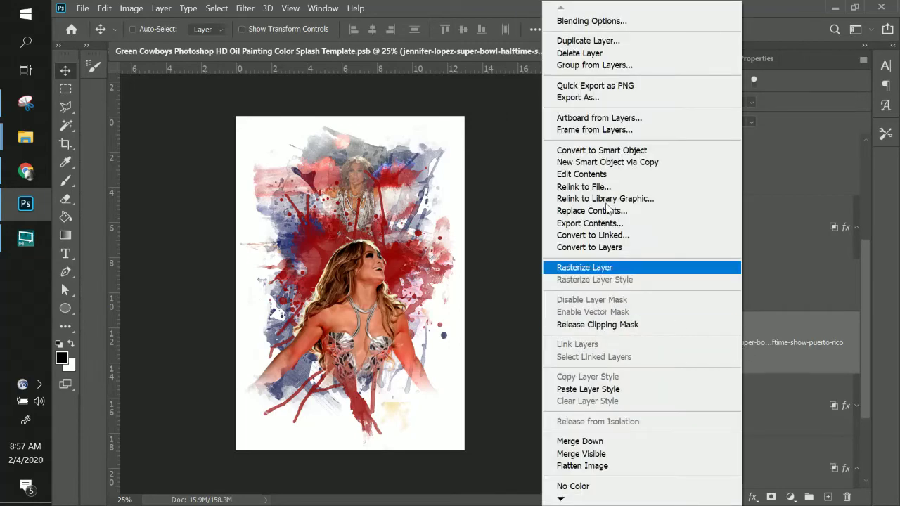
left_click(815, 333)
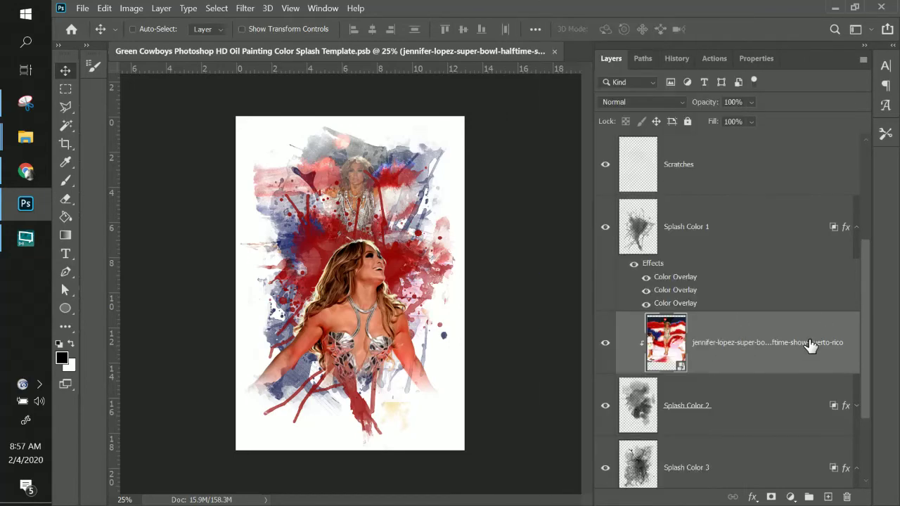
Step: Add a new blank layer above the halftime-show photo and clip it to Splash Color 2
left_click(826, 497)
scroll(743, 371, "down", 1)
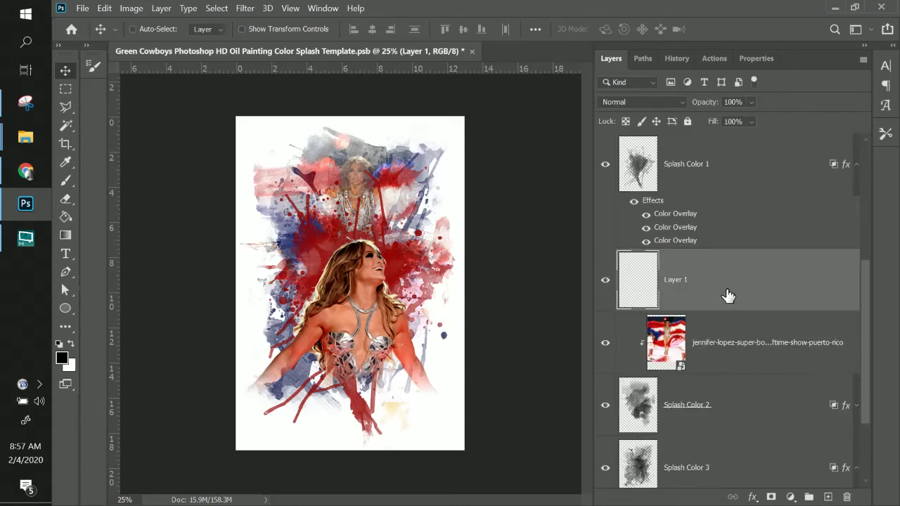
left_click_drag(727, 298, 724, 348)
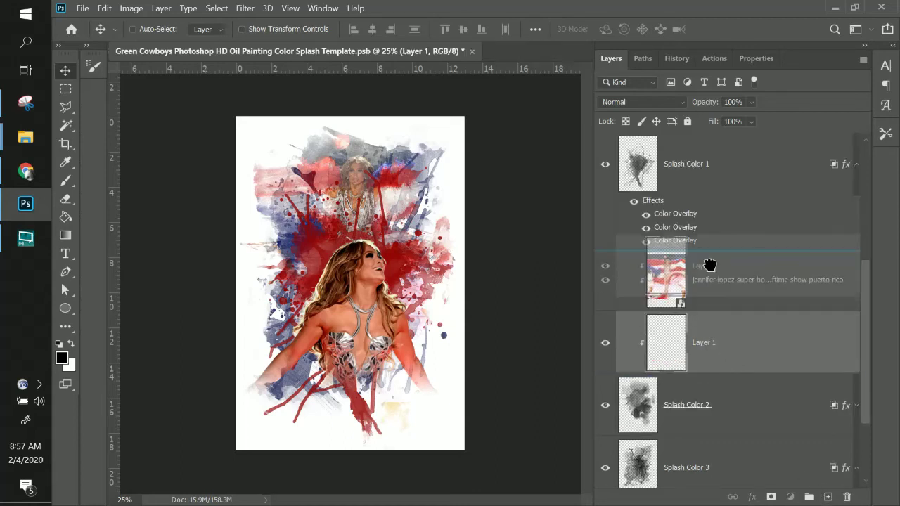
key("ctrl+z")
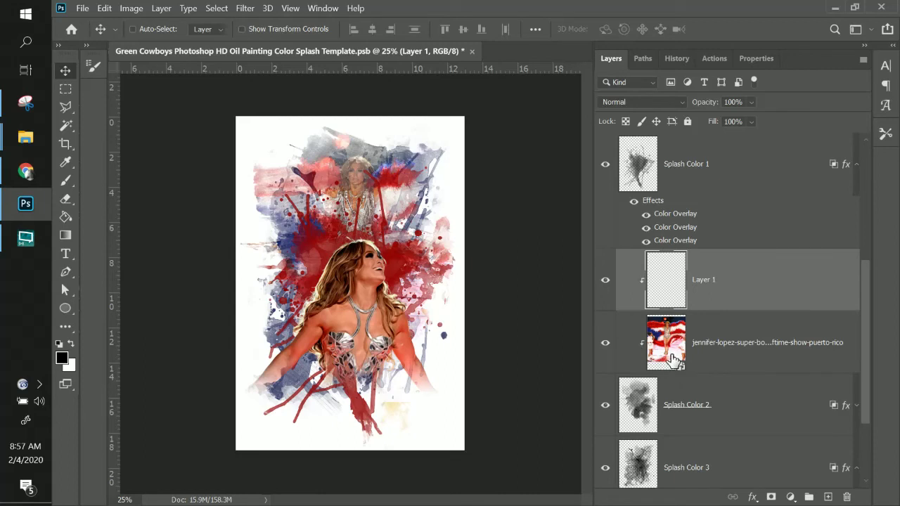
Step: Choose a medium gray foreground color and dab it with the 2033 px cloud brush near the canvas's lower right on the new clipped layer
left_click(66, 182)
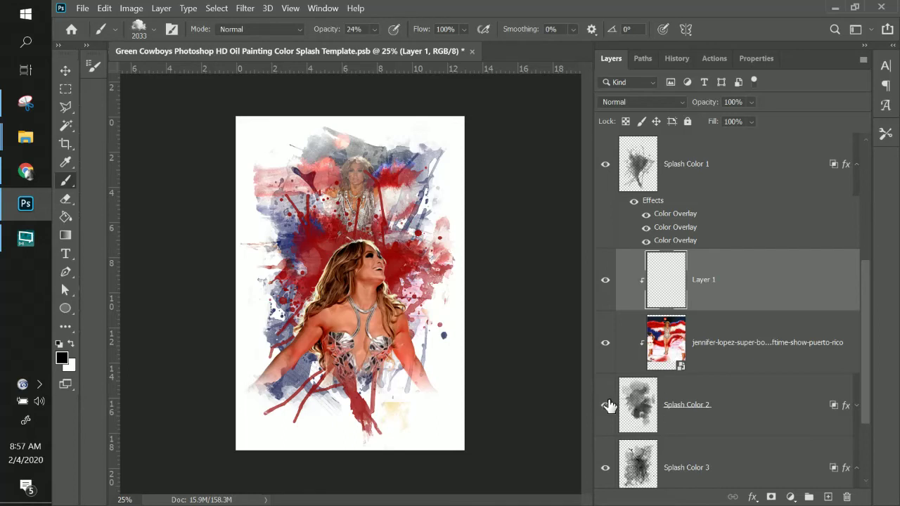
left_click(660, 347, "ctrl")
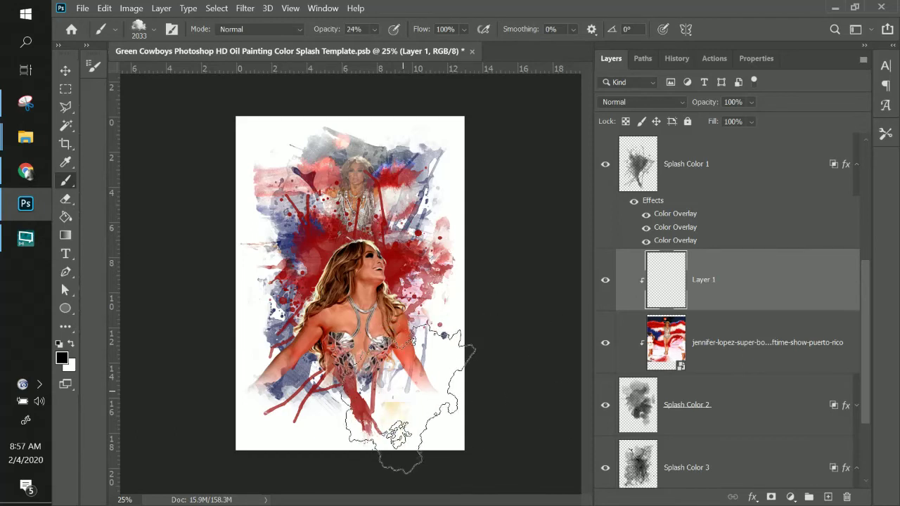
left_click(64, 359)
left_click_drag(511, 281, 466, 313)
left_click(783, 220)
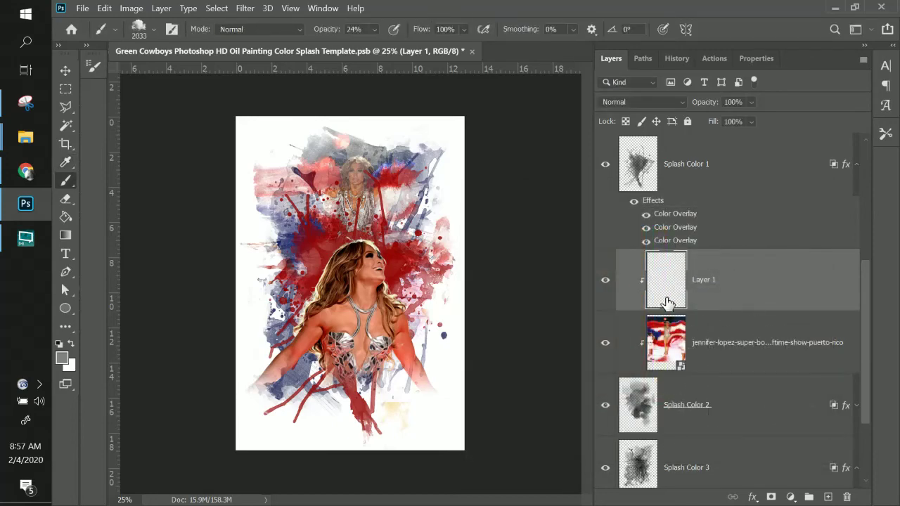
left_click(386, 394)
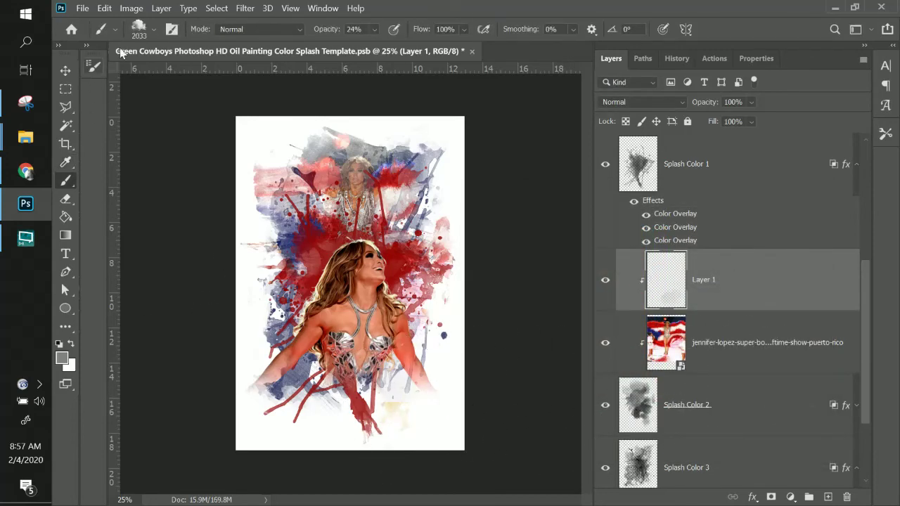
Step: Switch the brush to the Soft Round preset from General Brushes and reduce its size to 187 px
left_click(153, 30)
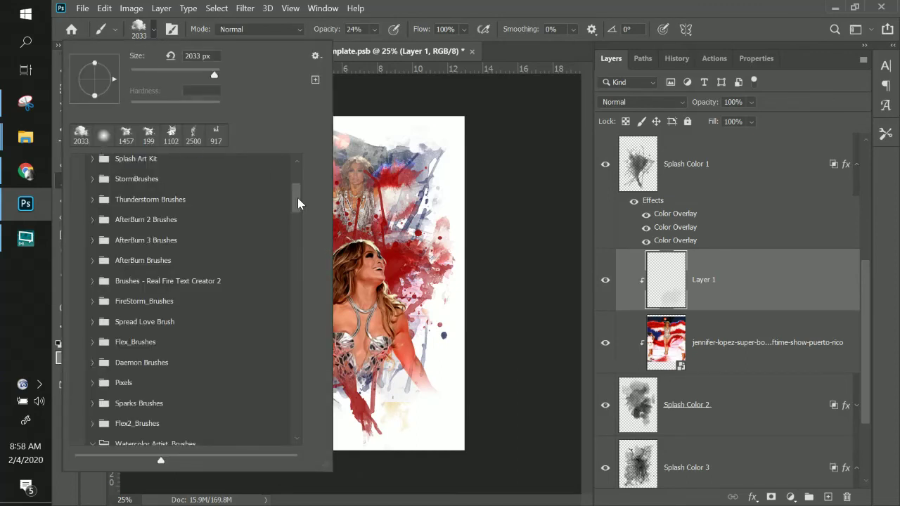
mouse_move(297, 197)
left_mouse_down()
mouse_move(301, 176)
mouse_move(301, 307)
left_mouse_up()
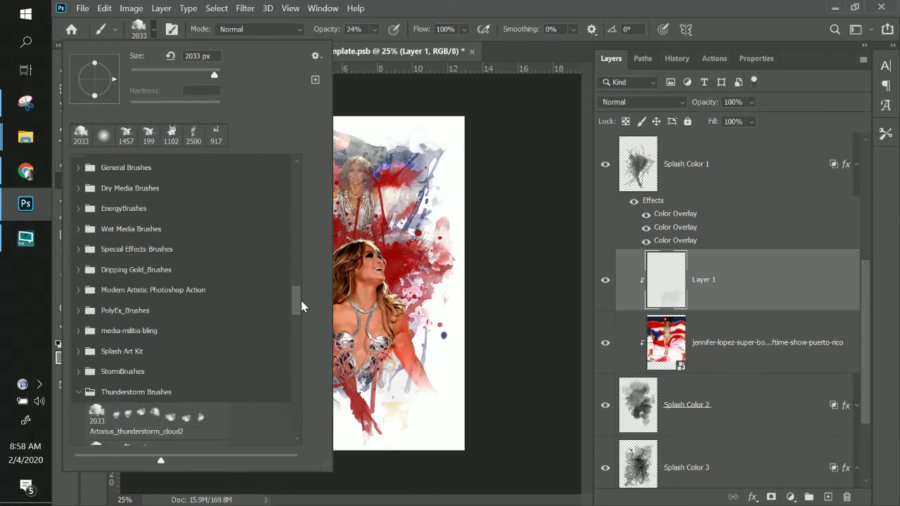
left_click(78, 167)
left_click(105, 195)
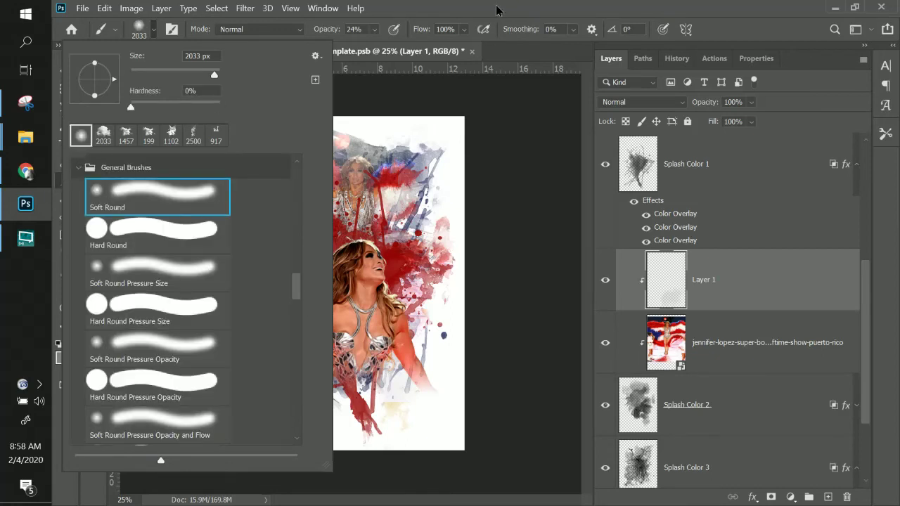
left_click(502, 8)
right_click(425, 376)
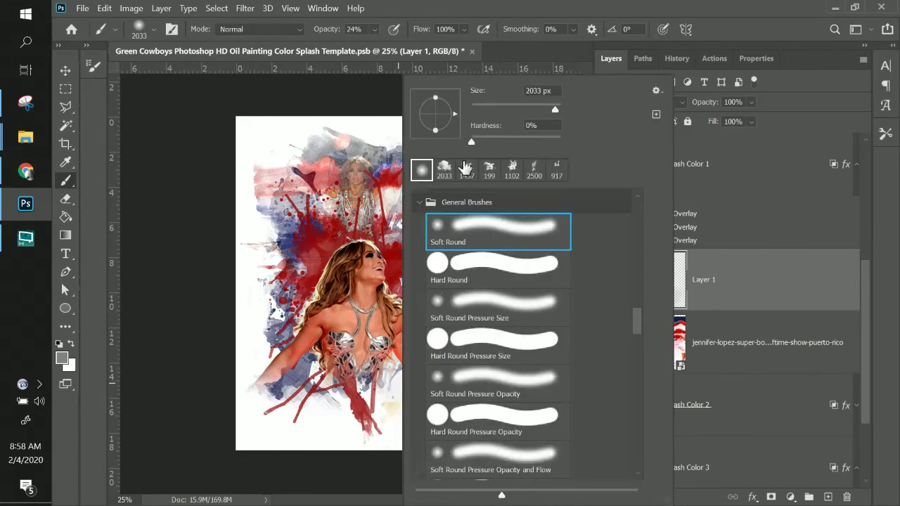
left_click(535, 109)
left_click(199, 158)
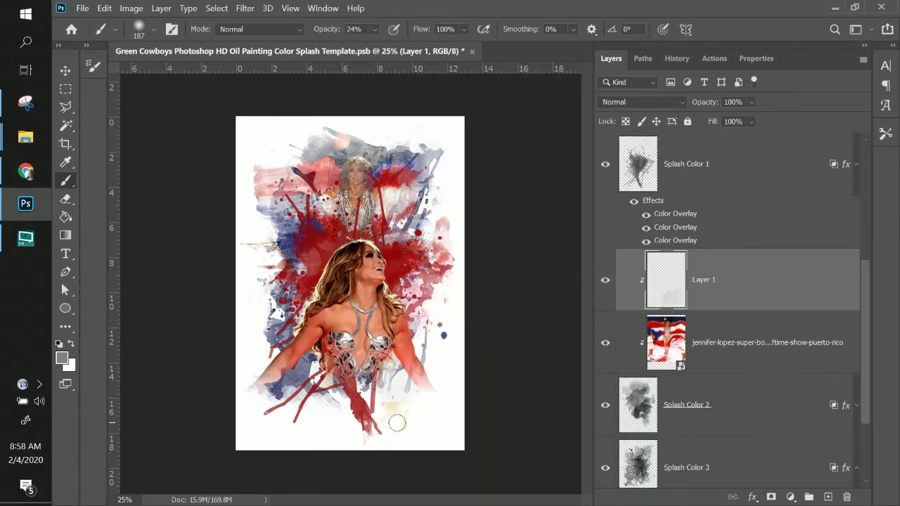
Step: Paint gray at 24% opacity over the splash's lower-right area on the clipped layer, and toggle the layer's visibility to compare
mouse_move(370, 393)
left_mouse_down()
mouse_move(363, 387)
mouse_move(338, 398)
mouse_move(402, 385)
mouse_move(408, 406)
left_mouse_up()
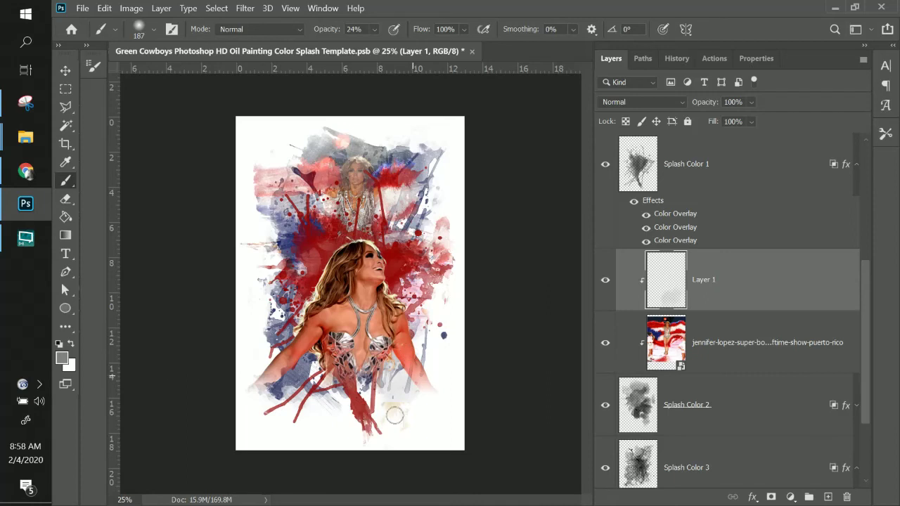
left_click_drag(430, 385, 397, 420)
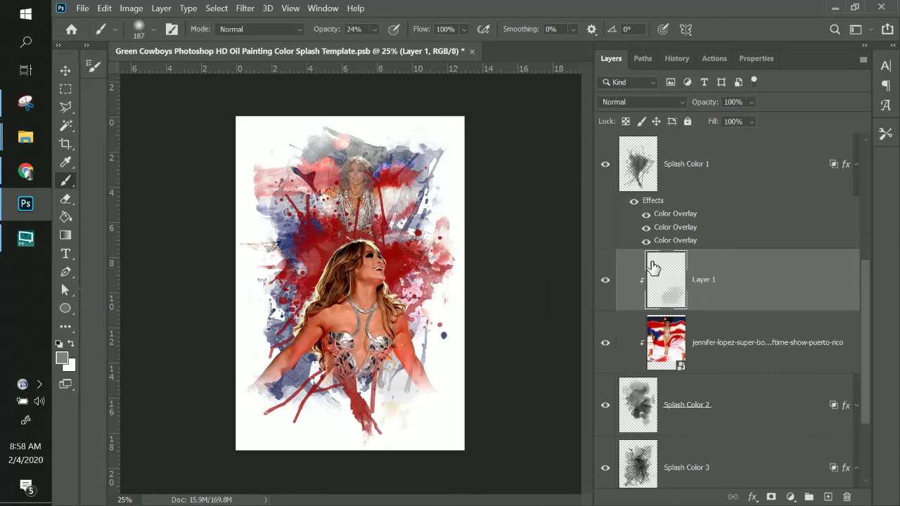
left_click(605, 285)
left_click(605, 284)
left_click(606, 285)
left_click(605, 284)
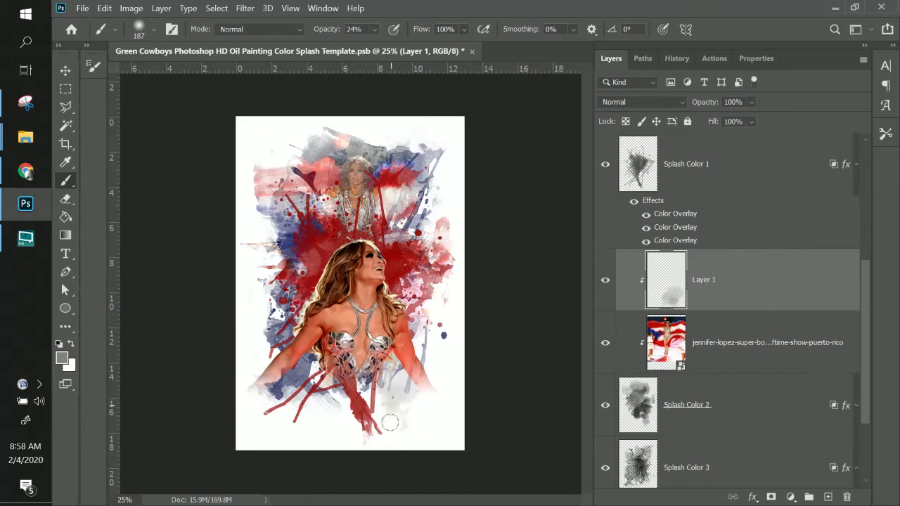
Step: Raise the brush opacity to 100% and paint gray over the yellowish patch in the lower-right splash
left_click(374, 29)
left_click_drag(385, 47, 457, 21)
mouse_move(399, 430)
left_mouse_down()
mouse_move(382, 416)
mouse_move(387, 398)
mouse_move(423, 401)
mouse_move(392, 389)
mouse_move(417, 379)
mouse_move(425, 361)
mouse_move(405, 384)
left_mouse_up()
Step: Enlarge the soft brush to 369 px and paint more gray across the splash beneath the subject's arm at the lower right
left_click_drag(543, 110, 552, 110)
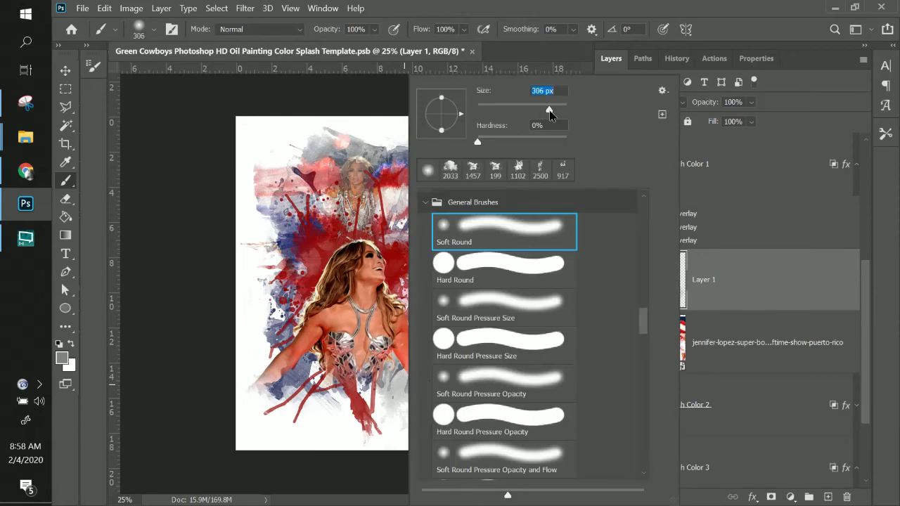
left_click(377, 420)
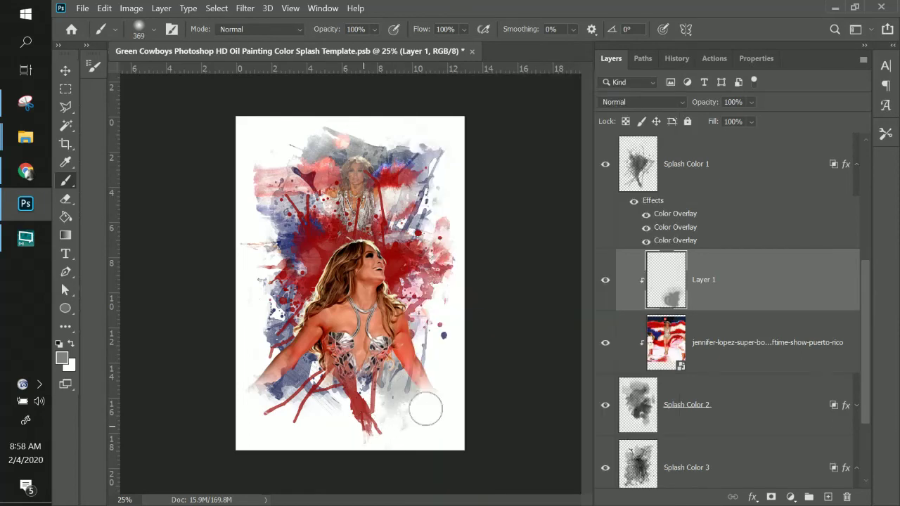
left_click_drag(415, 373, 397, 380)
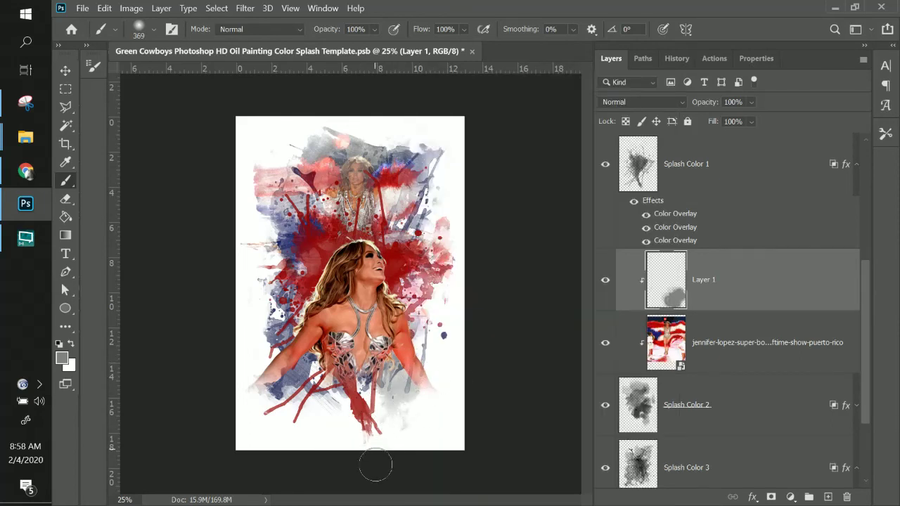